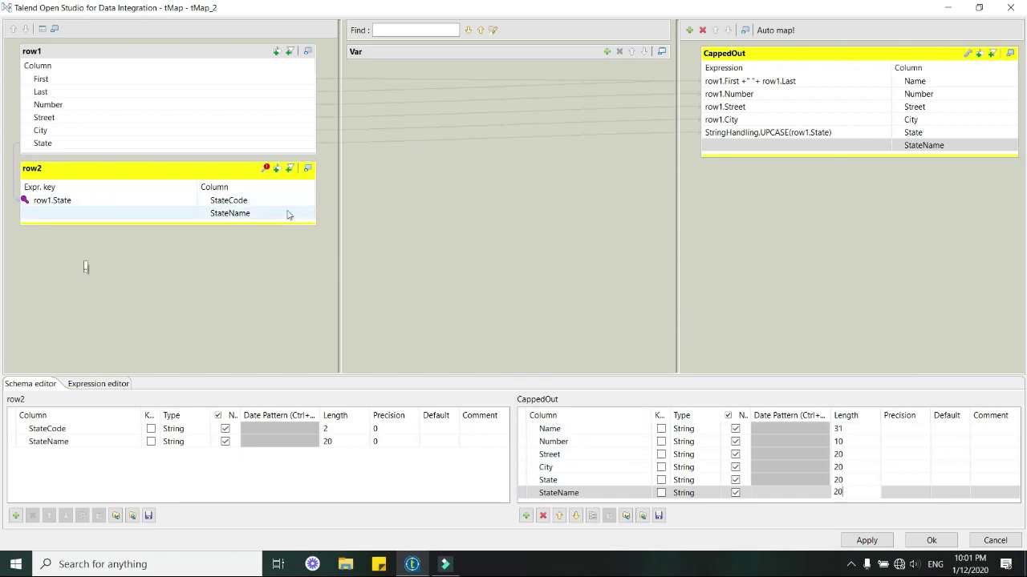
- Map row2.StateName to the StateName column of CappedOut, then save the mapping and propagate the changes
drag(288, 215, 746, 149)
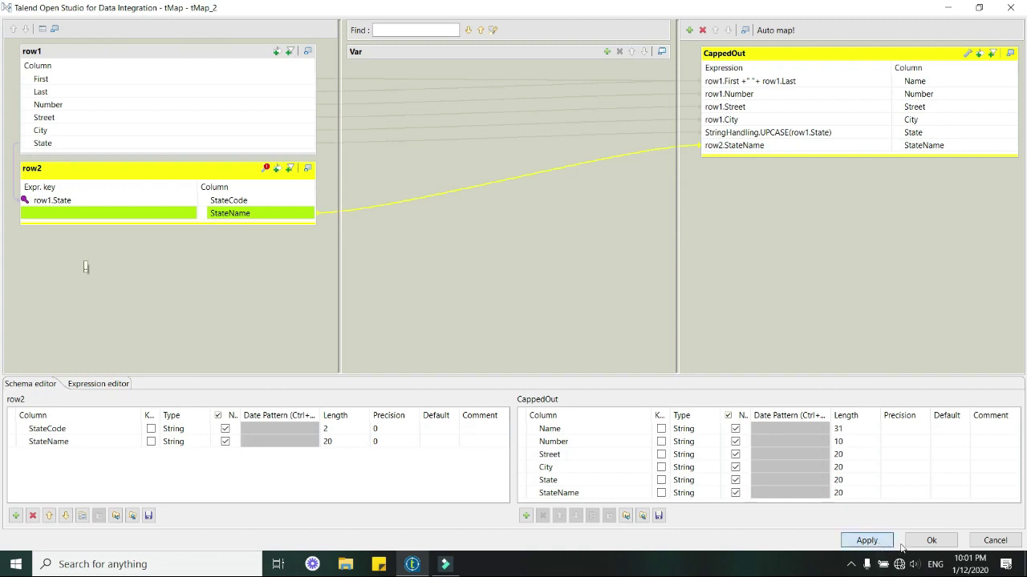
click(934, 542)
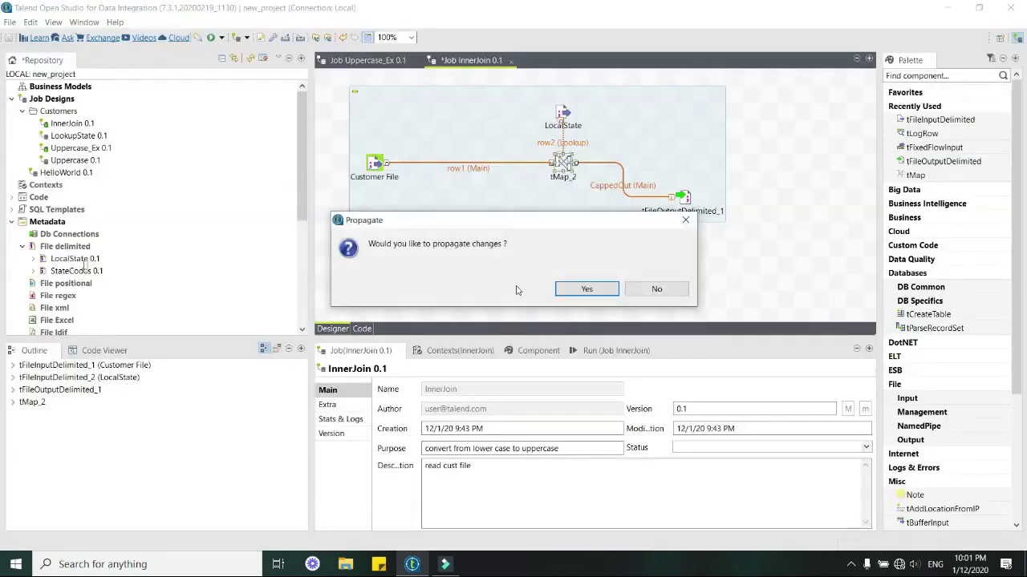
click(591, 290)
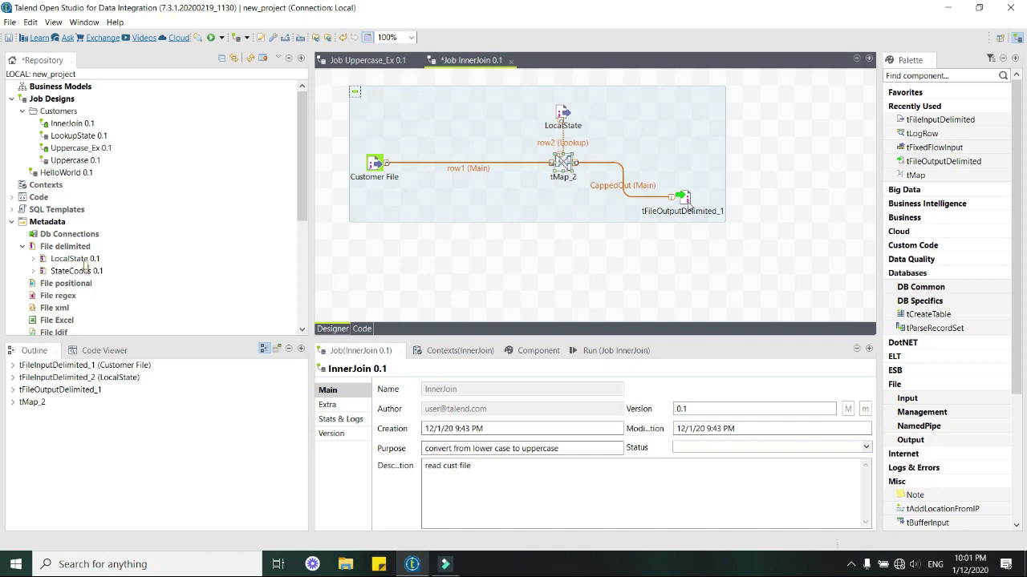
- Run the InnerJoin job
click(685, 198)
click(608, 351)
click(442, 403)
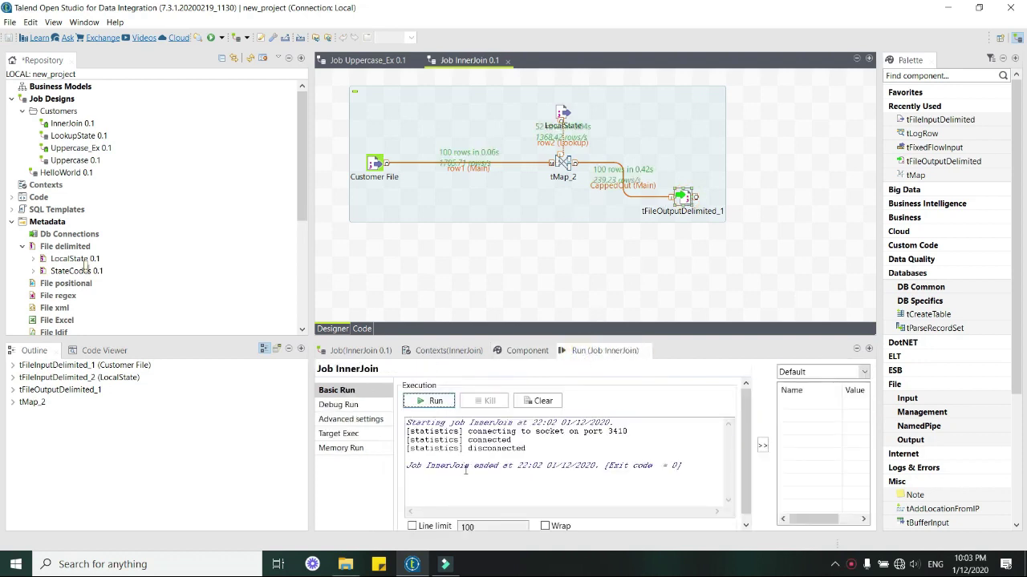
- Open the generated out file in Excel, inspect the StateName values for each customer row, and close it
click(345, 564)
double_click(179, 102)
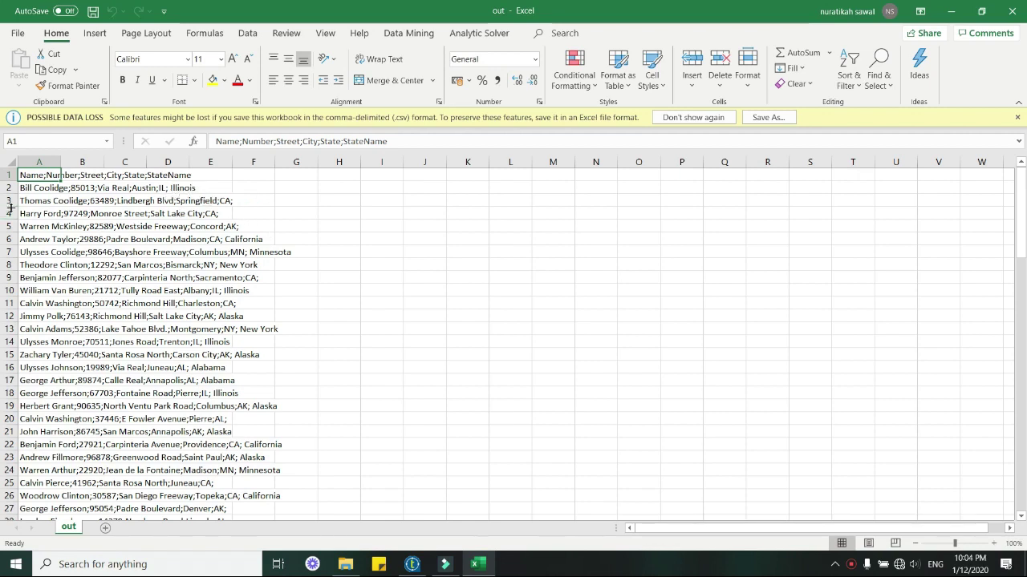
click(244, 203)
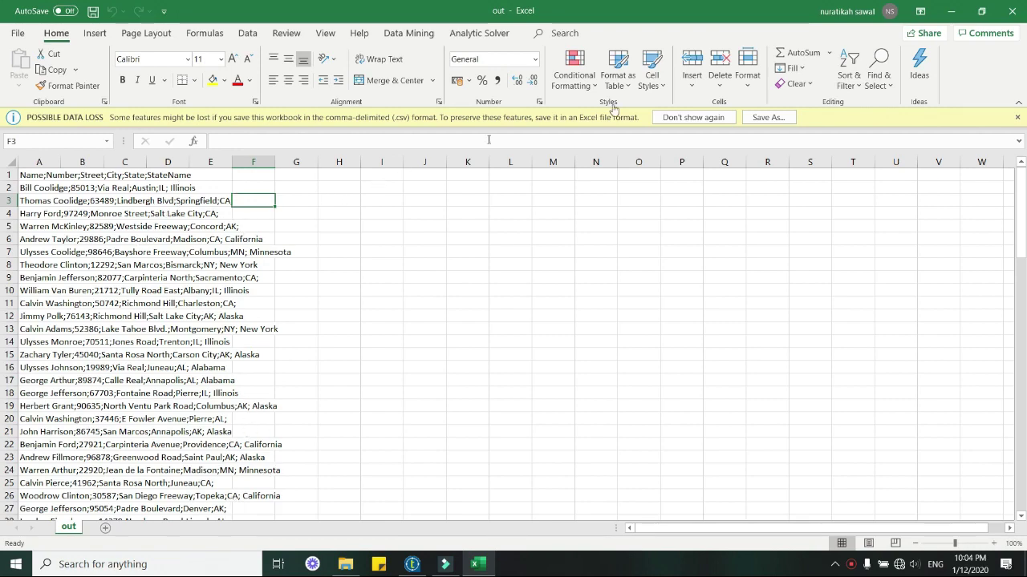
key(alt+F4)
click(446, 564)
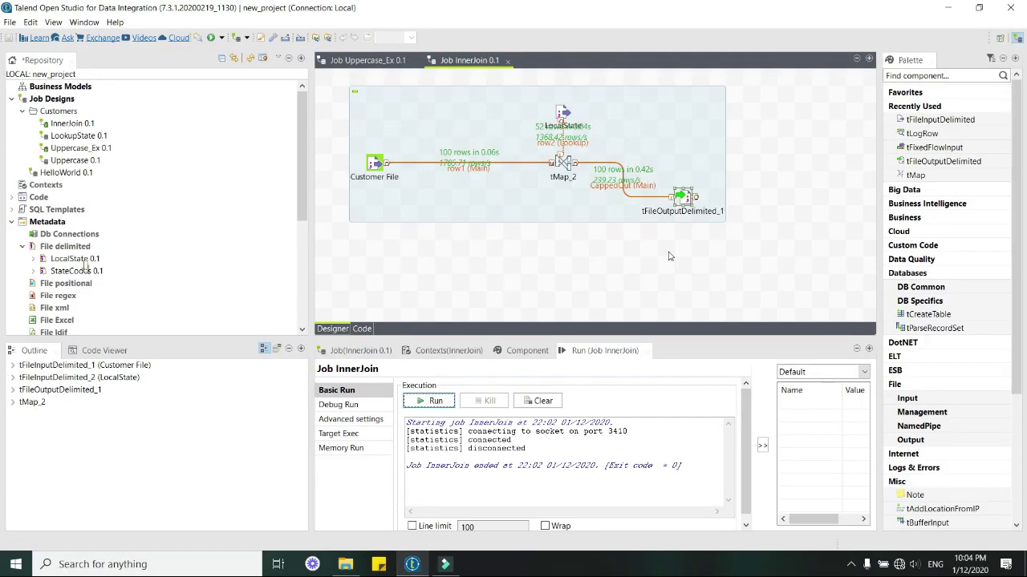
- Set the Join Model of the row2 lookup in tMap_2 to Inner Join
double_click(564, 164)
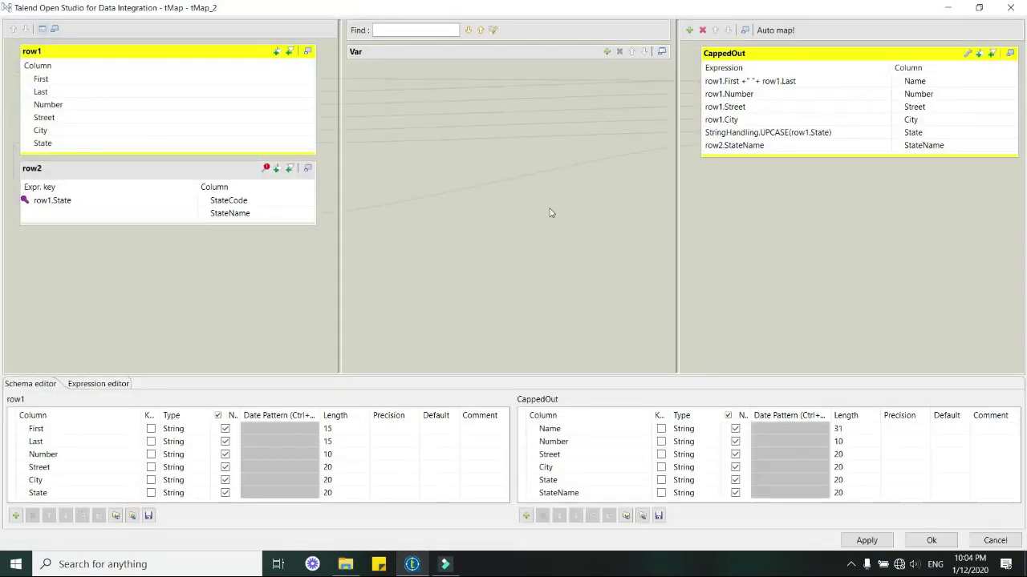
click(267, 170)
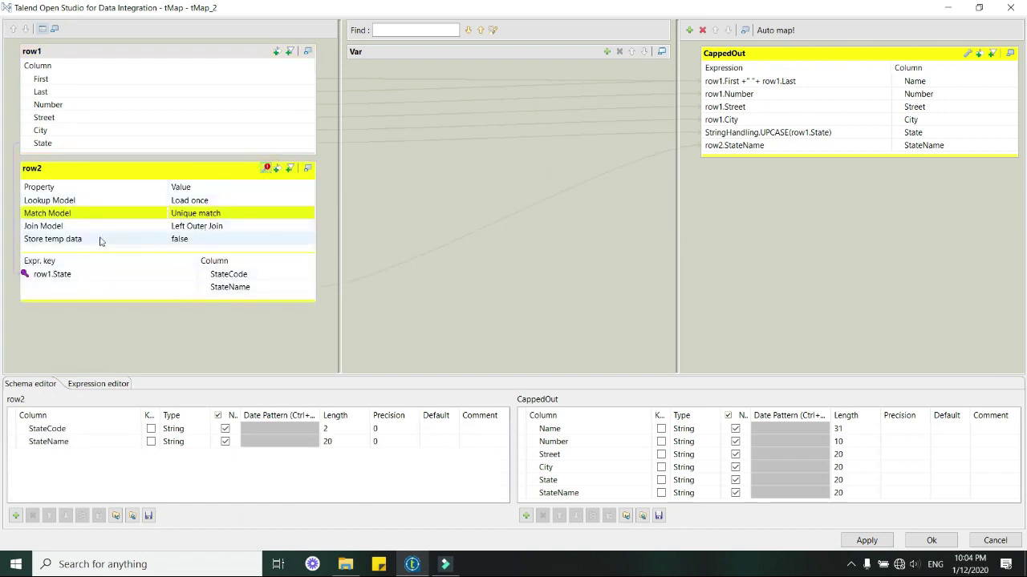
click(240, 226)
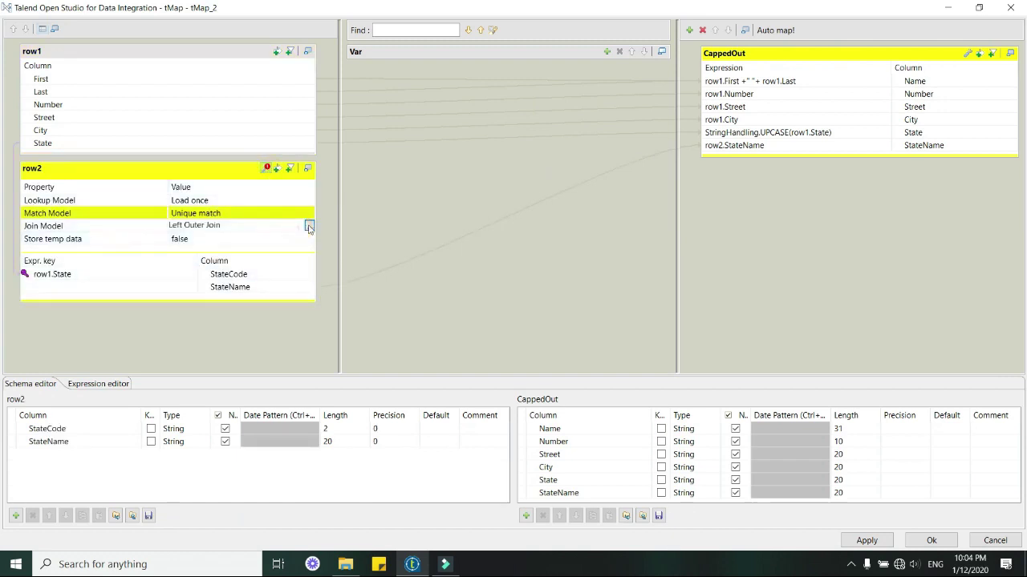
click(309, 226)
click(502, 233)
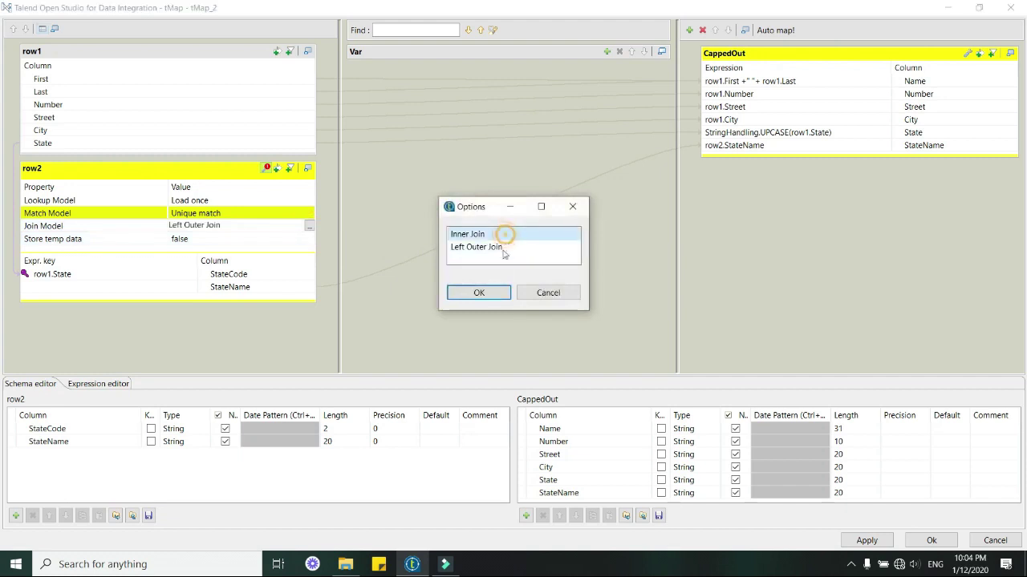
click(481, 293)
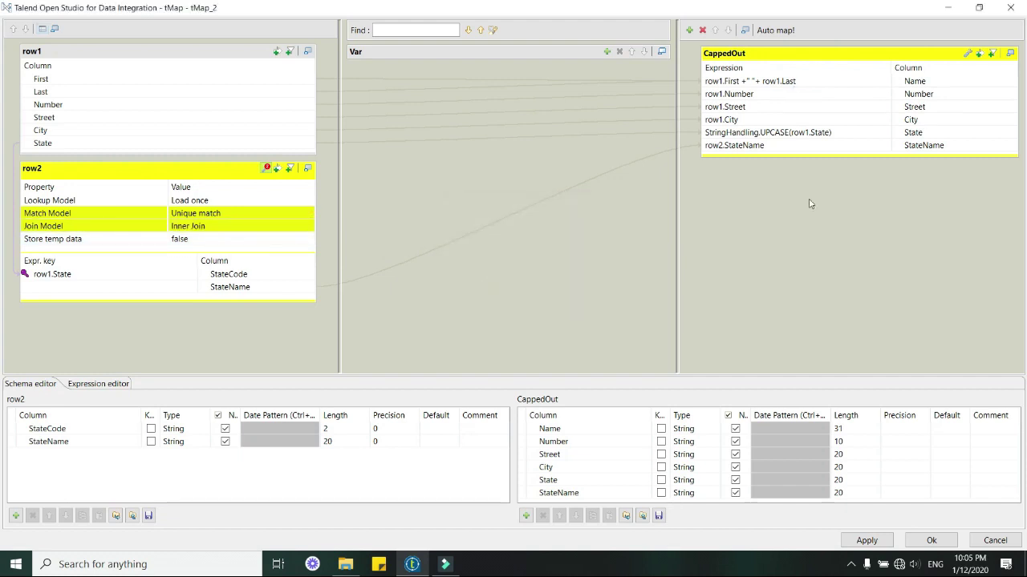
- Add a new output table named JoinFailure to the mapping
click(690, 31)
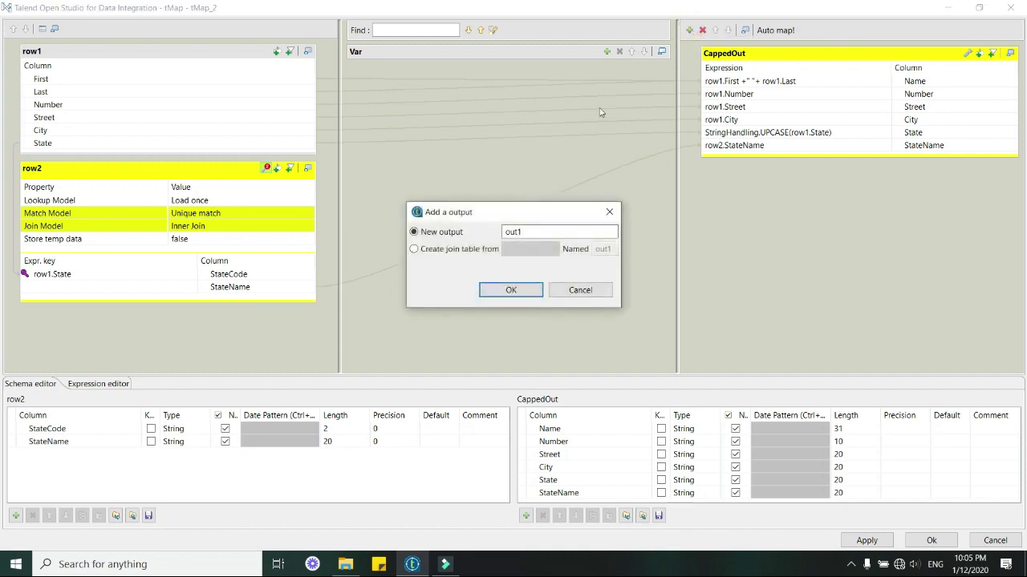
drag(540, 232, 499, 240)
text(JoinFailure)
click(518, 290)
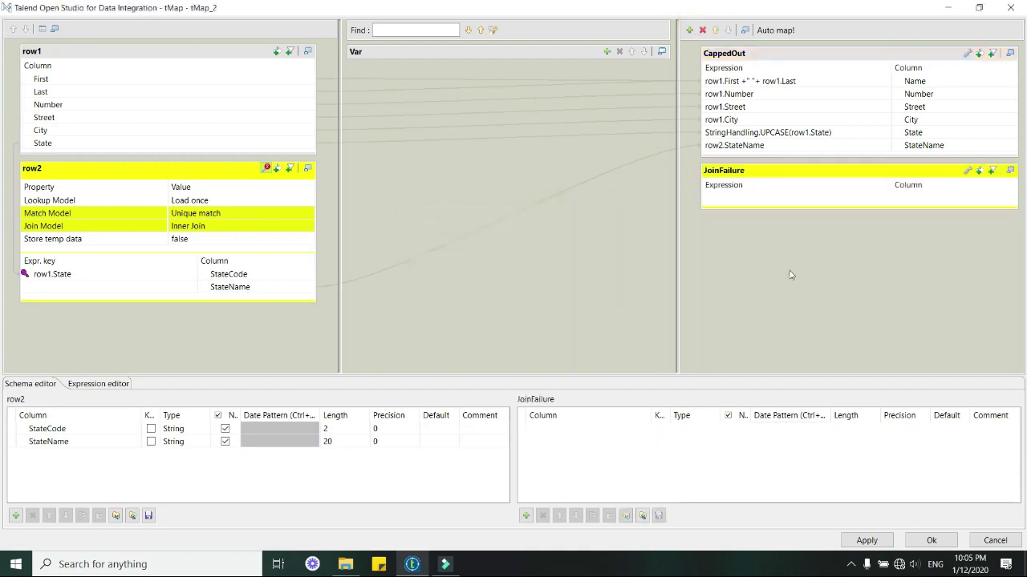
- Set Catch lookup inner join reject to true for the JoinFailure output
click(968, 170)
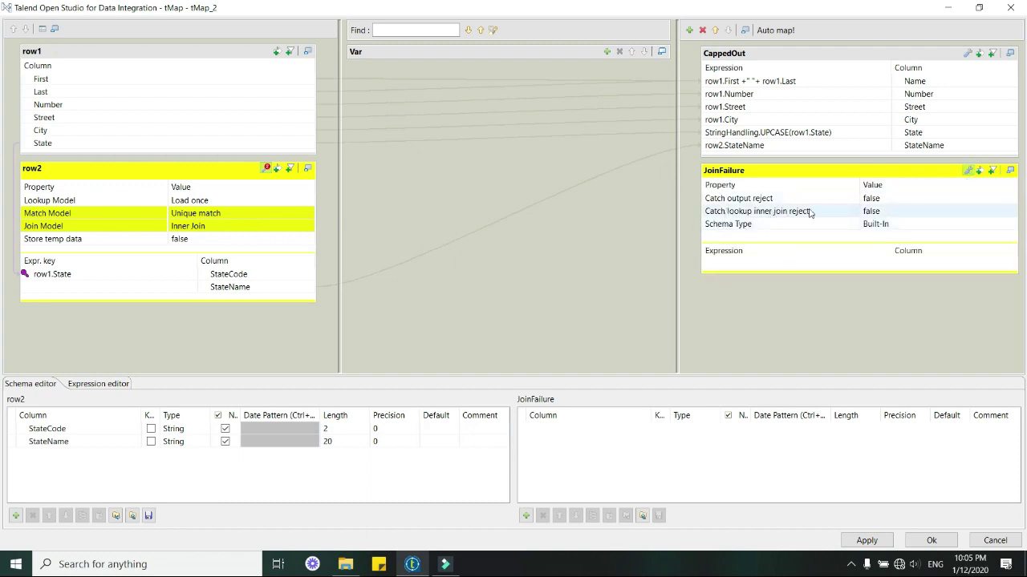
click(946, 210)
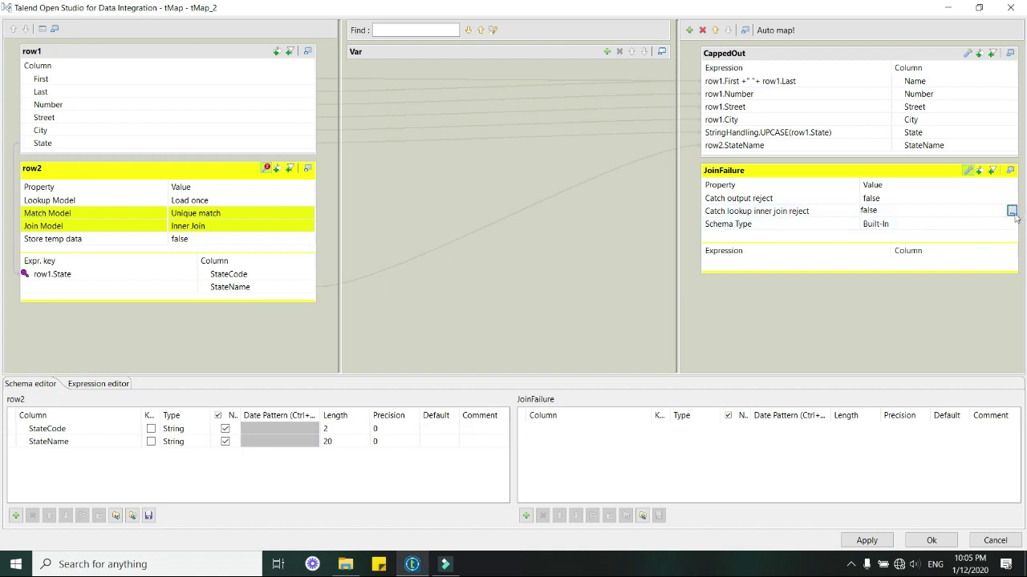
click(1011, 211)
click(475, 233)
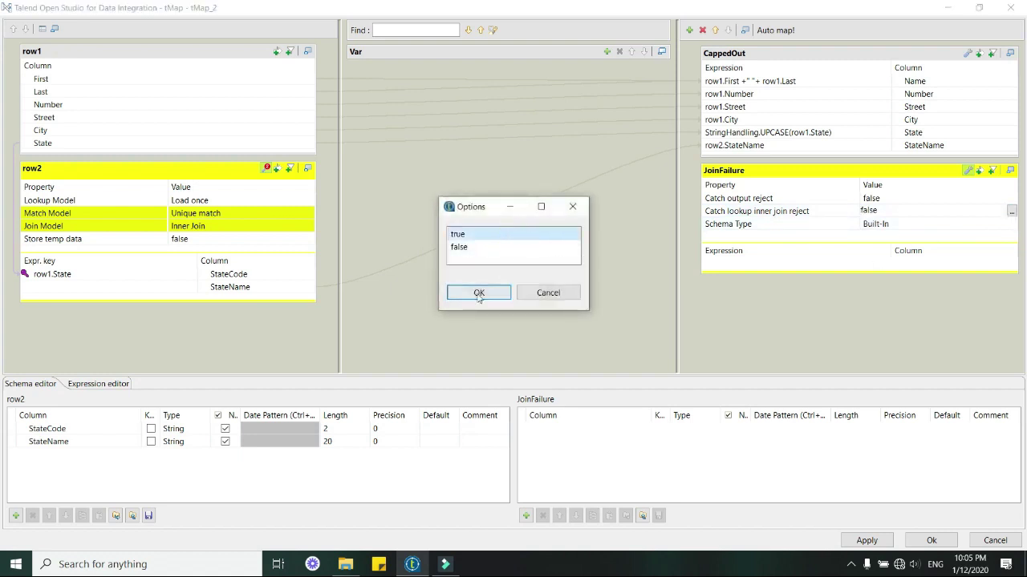
click(478, 292)
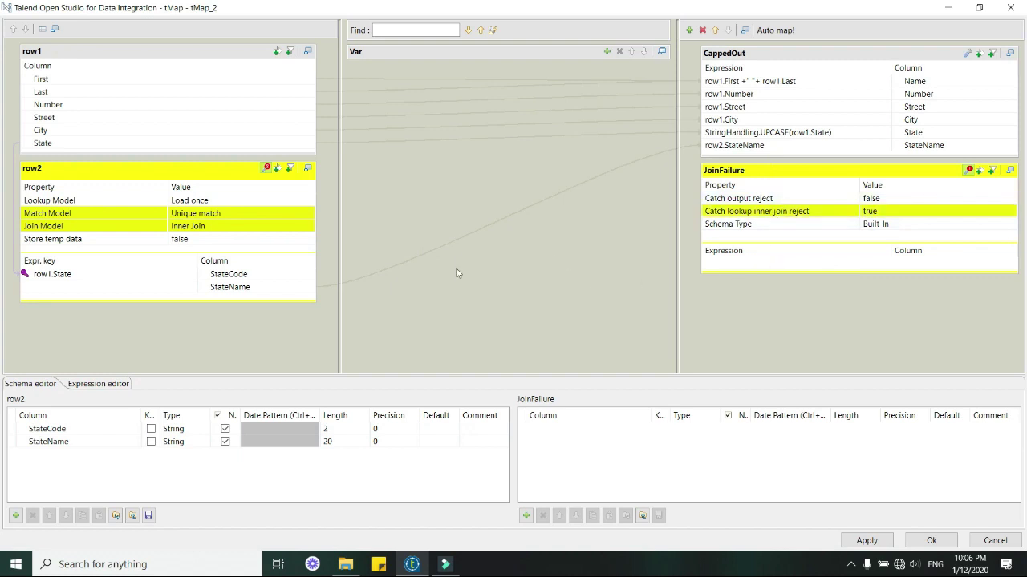
- Map the Last and State columns of row1 into JoinFailure and save the mapping
drag(224, 93, 738, 265)
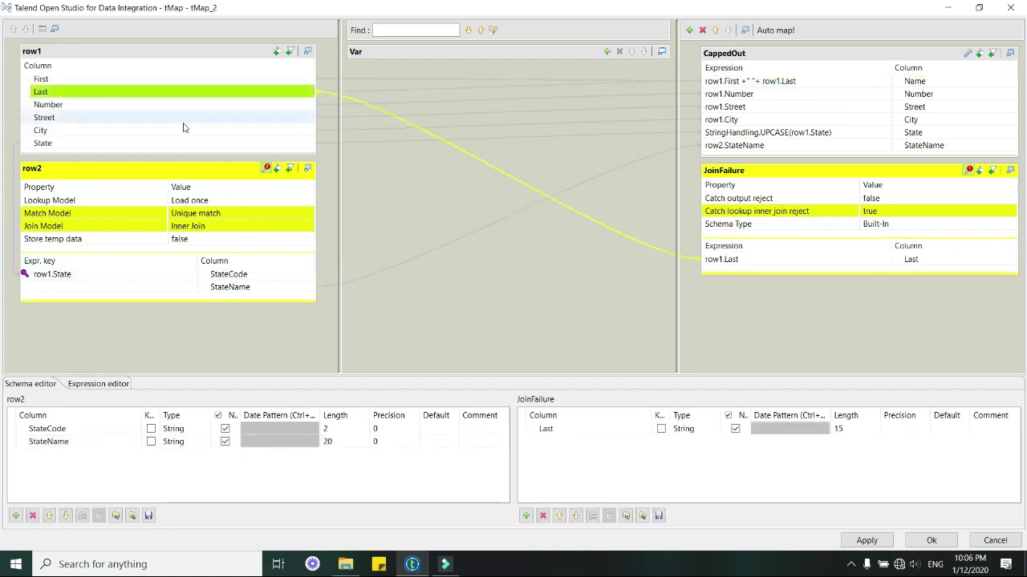
click(64, 143)
drag(206, 149, 746, 277)
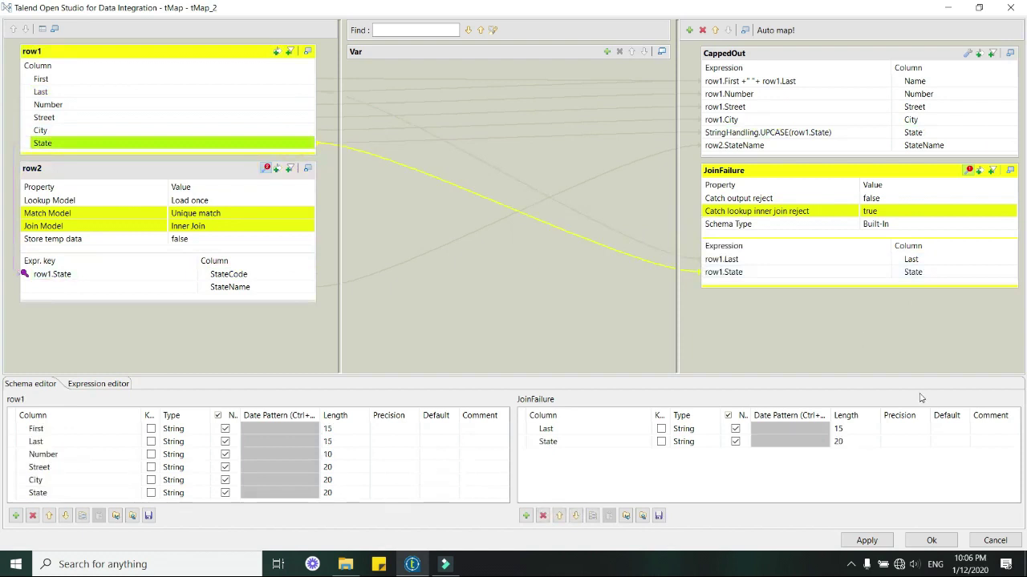
click(931, 539)
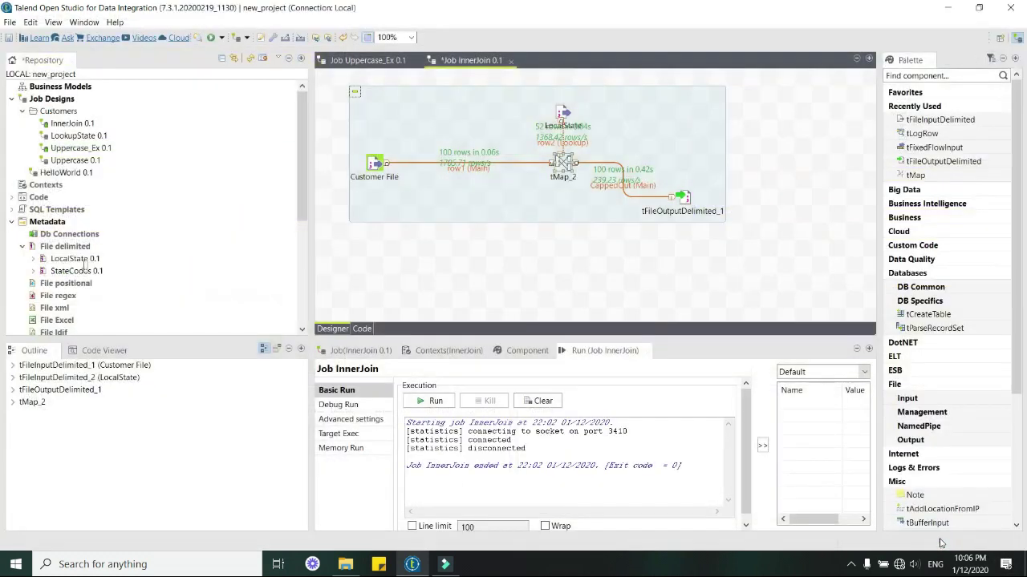
- Add a tLogRow component to the job and place it below tFileOutputDelimited_1
click(557, 235)
text(tlo)
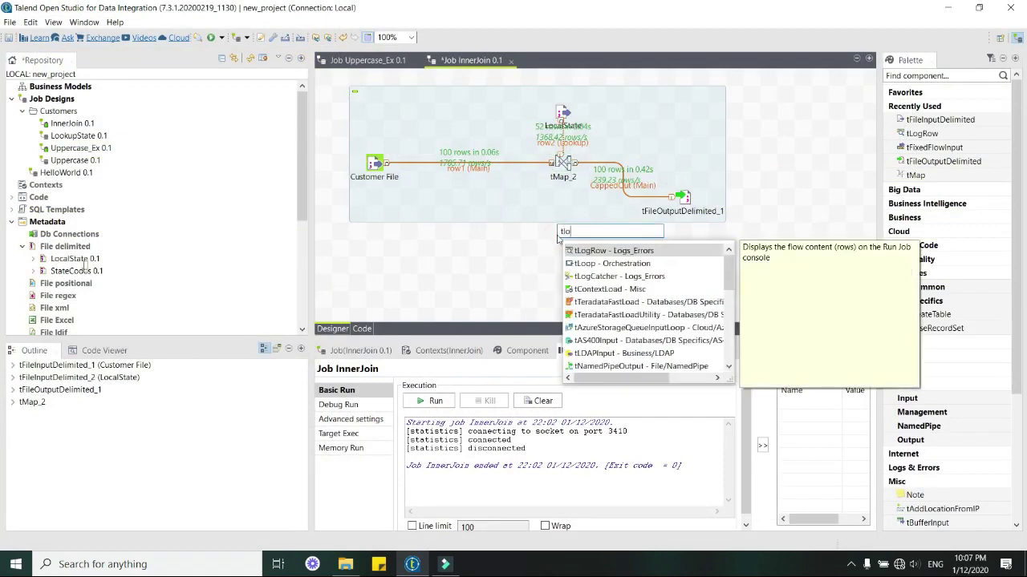
key(Return)
click(564, 233)
drag(572, 243, 691, 259)
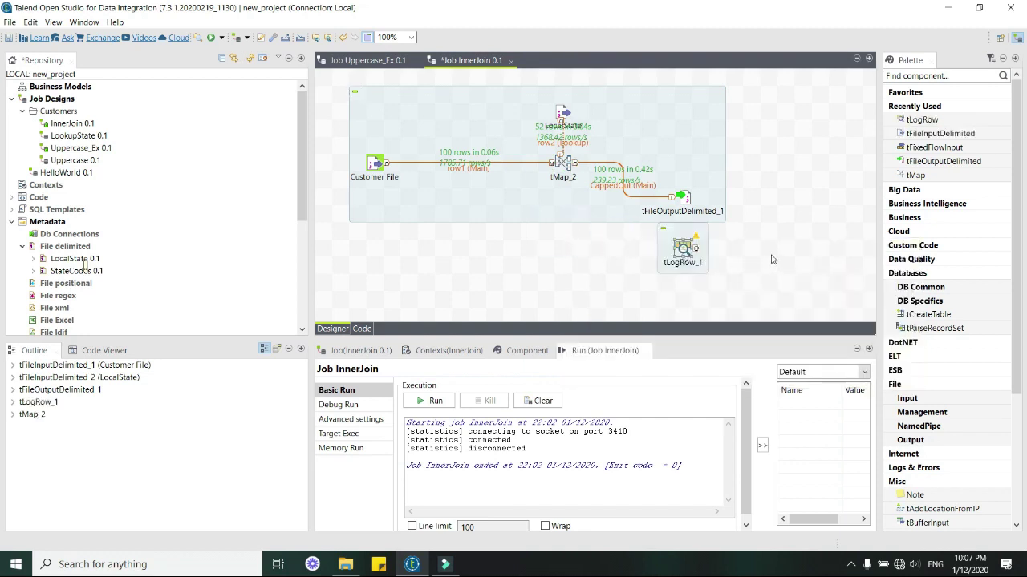
- Connect the JoinFailure row from tMap_2 to the tLogRow_1 component
click(568, 165)
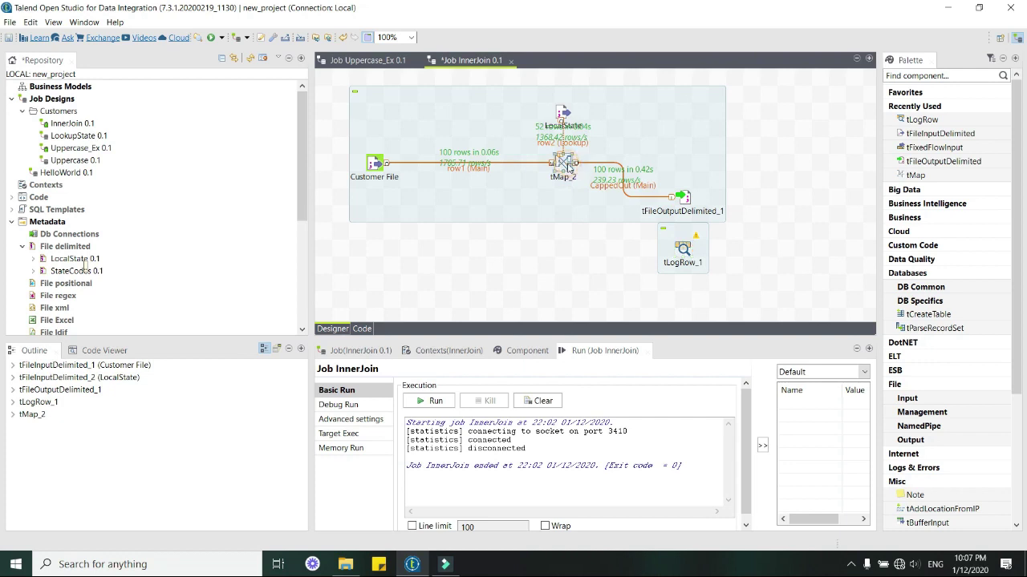
right_click(568, 164)
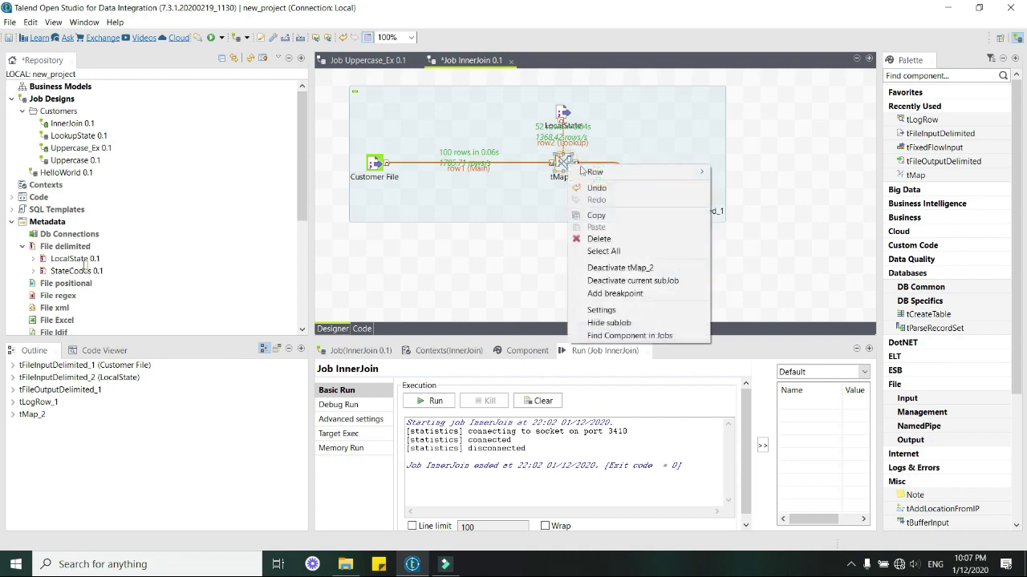
mouse_move(598, 170)
click(744, 174)
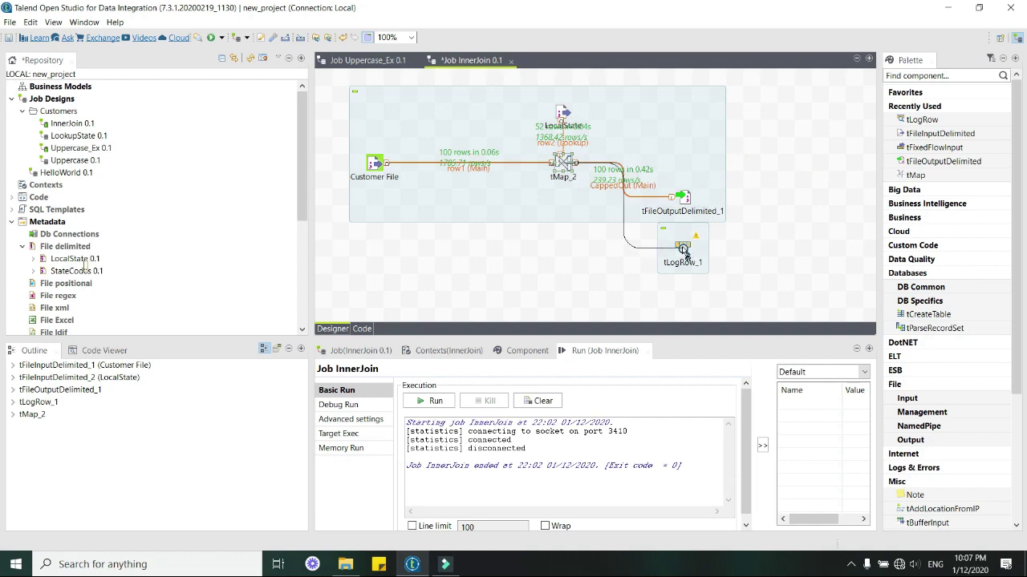
click(683, 251)
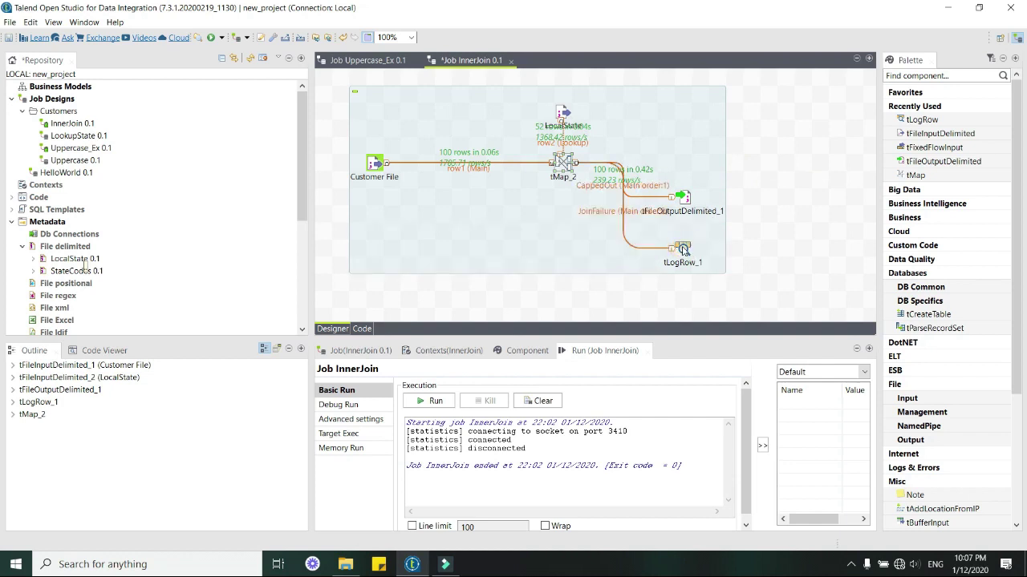
- Run the job again and review the rejected rows logged in the console
key(F6)
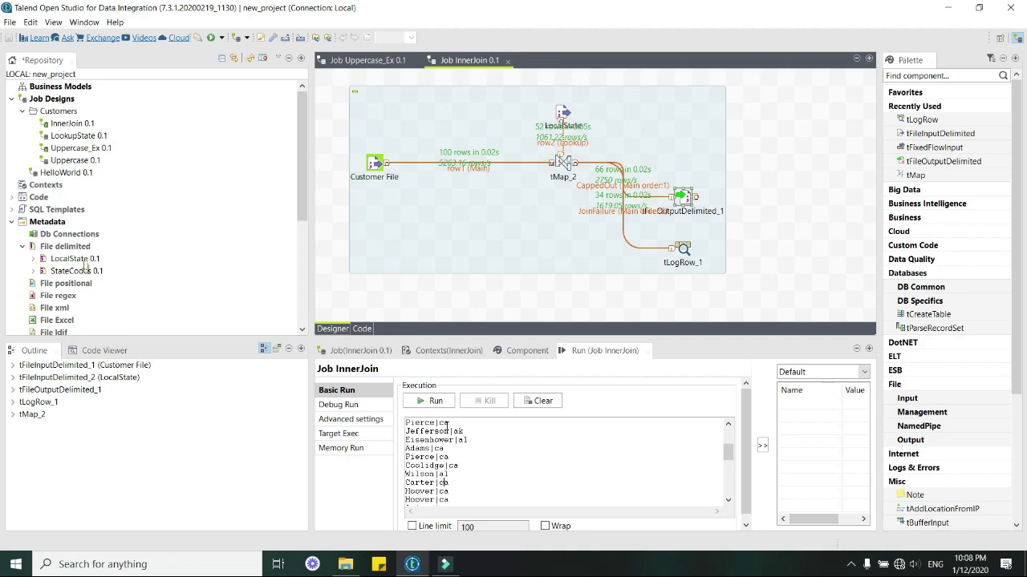
scroll(517, 473, down, 2)
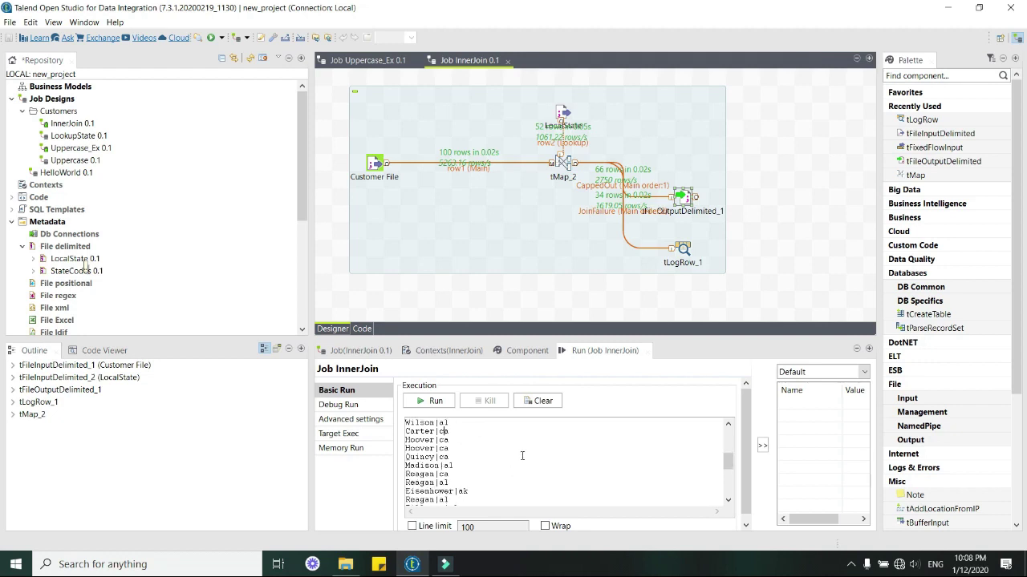
- Change the StateCode join key expression of row2 in tMap_2 to row1.State.toUpperCase()
double_click(561, 164)
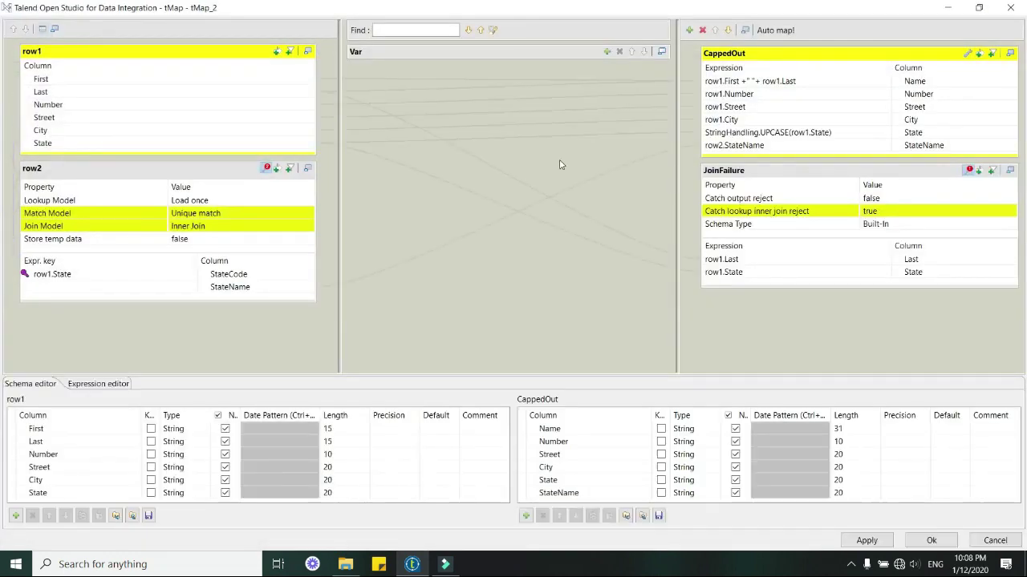
click(145, 276)
click(191, 276)
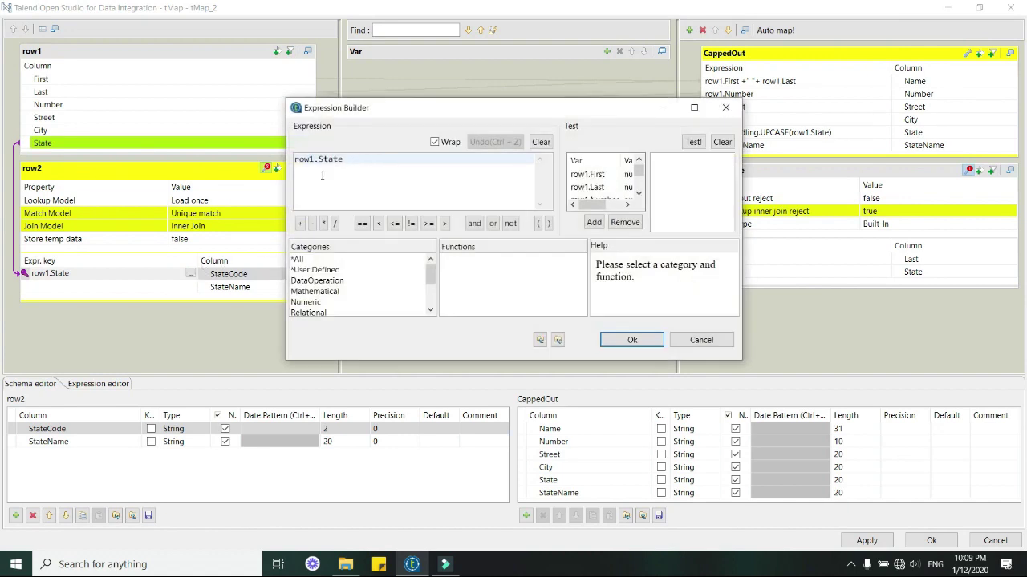
click(354, 161)
text(to)
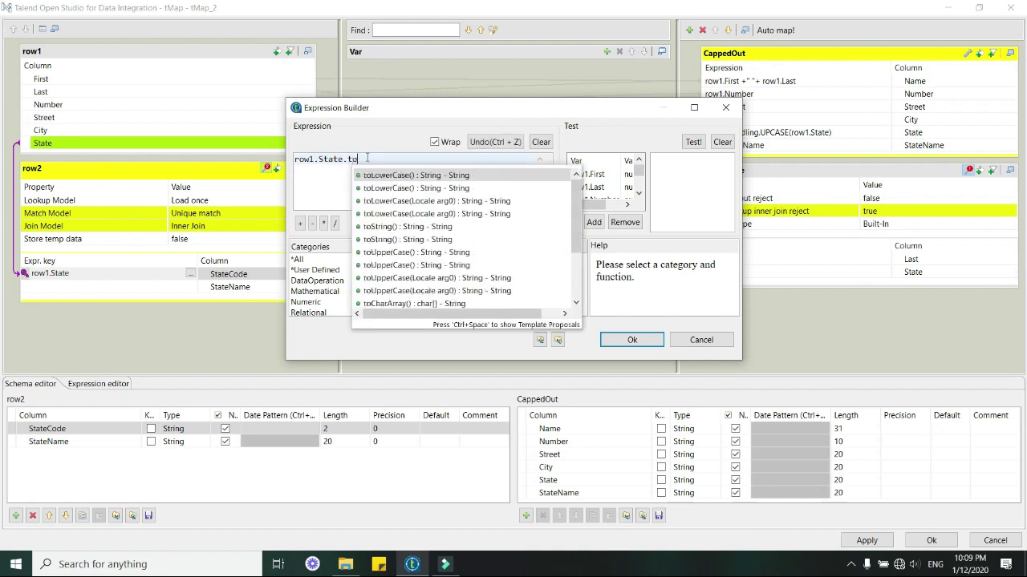
key(Down)
key(Down)
key(Down)
key(Down)
key(Down)
key(Down)
key(Down)
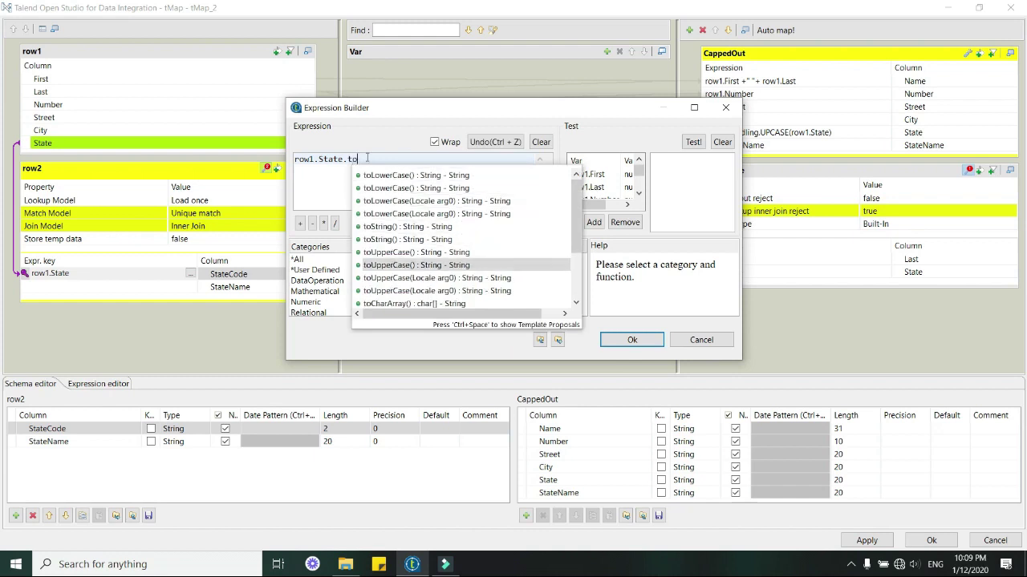
key(Return)
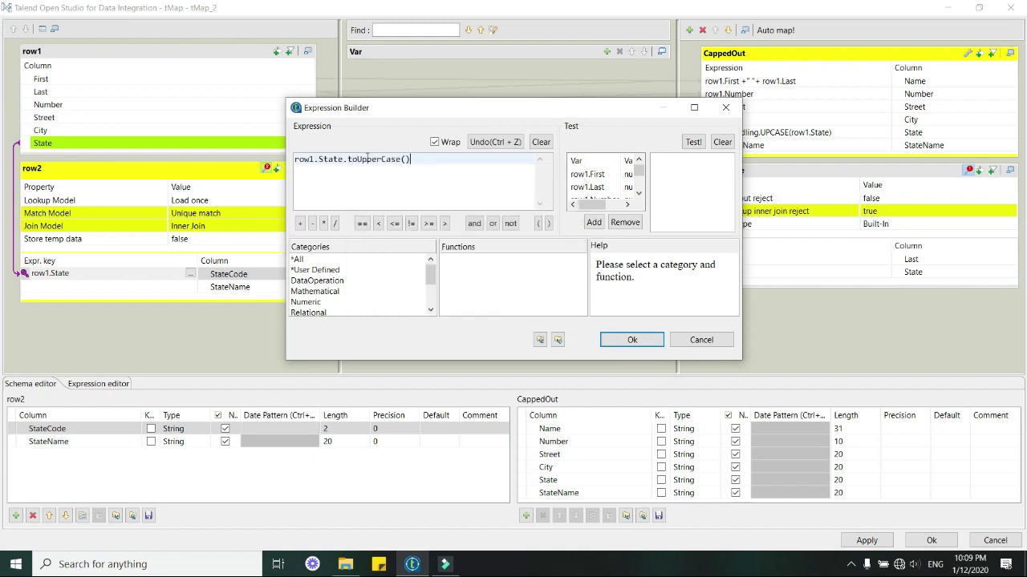
click(631, 340)
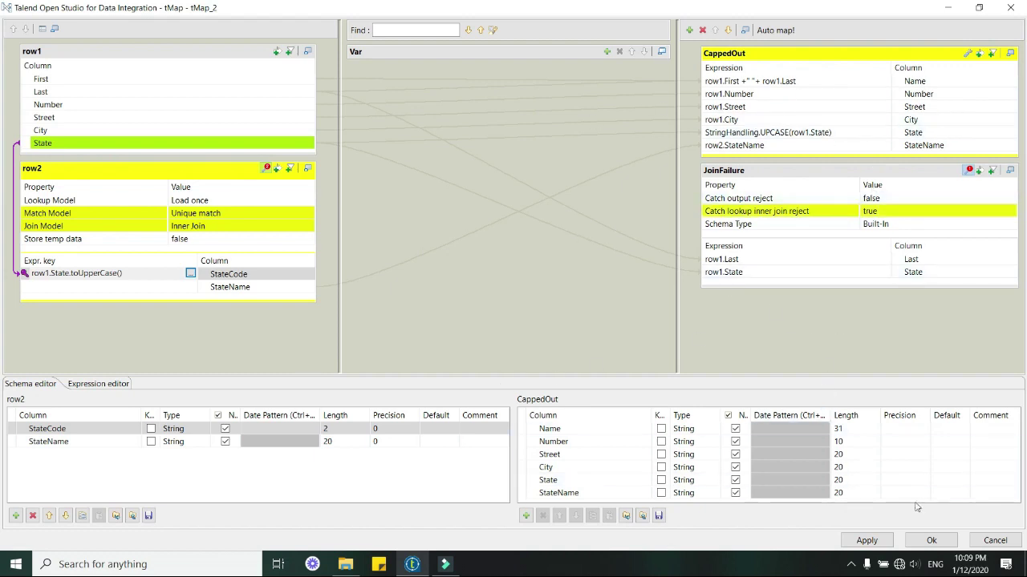
- Apply the join key change in tMap_2 and run the InnerJoin job again
click(866, 541)
click(913, 543)
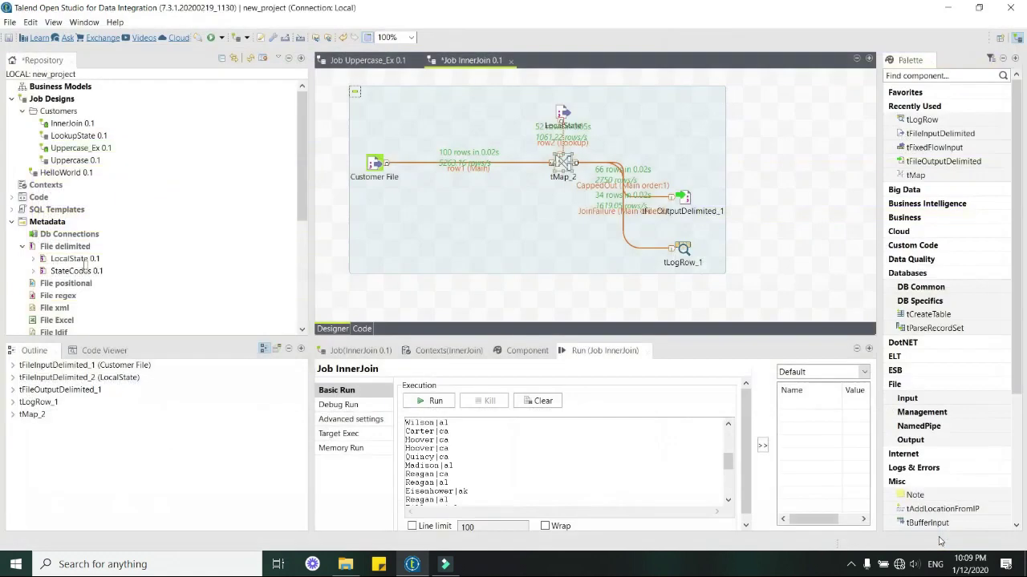
click(681, 198)
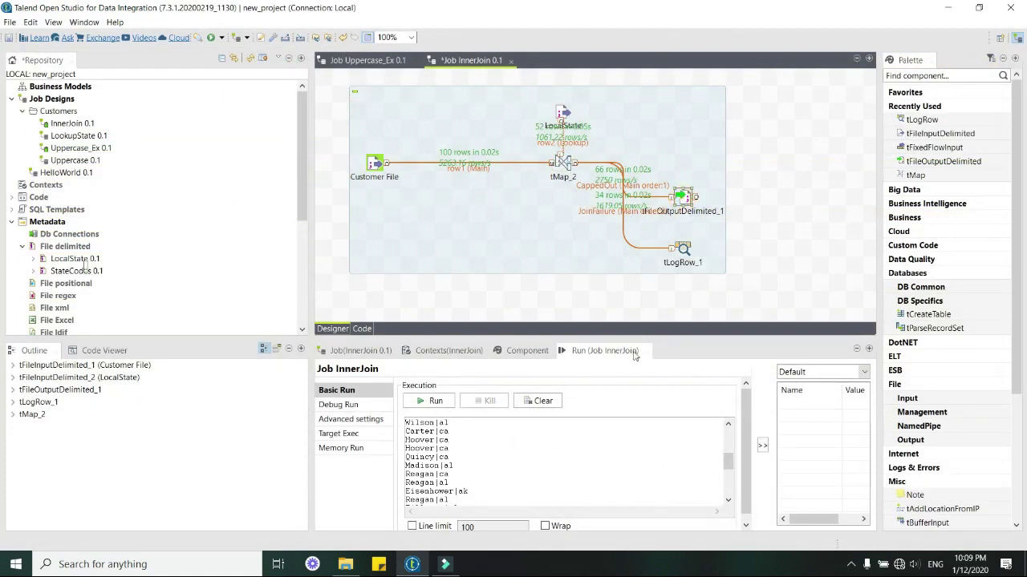
click(429, 401)
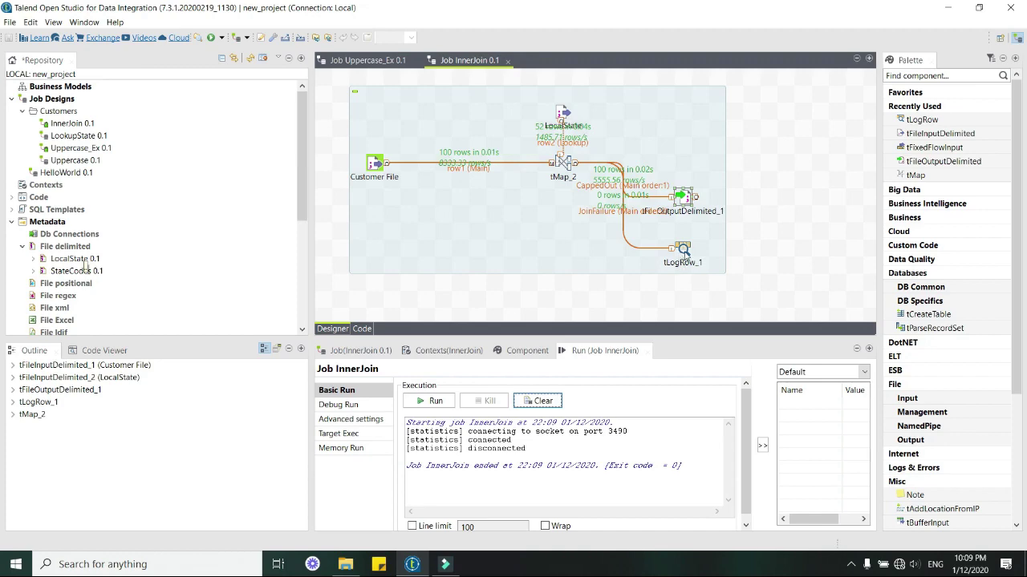
- Remove the JoinFailure output from tMap_2 and delete the tLogRow_1 component from the job
double_click(564, 165)
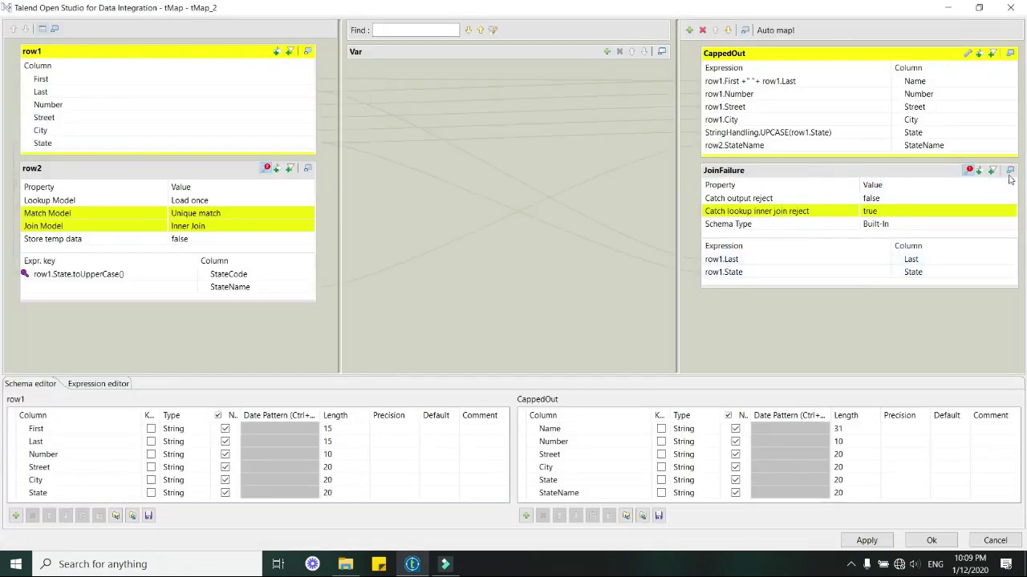
click(901, 172)
click(702, 30)
click(586, 288)
click(931, 540)
right_click(690, 249)
click(722, 295)
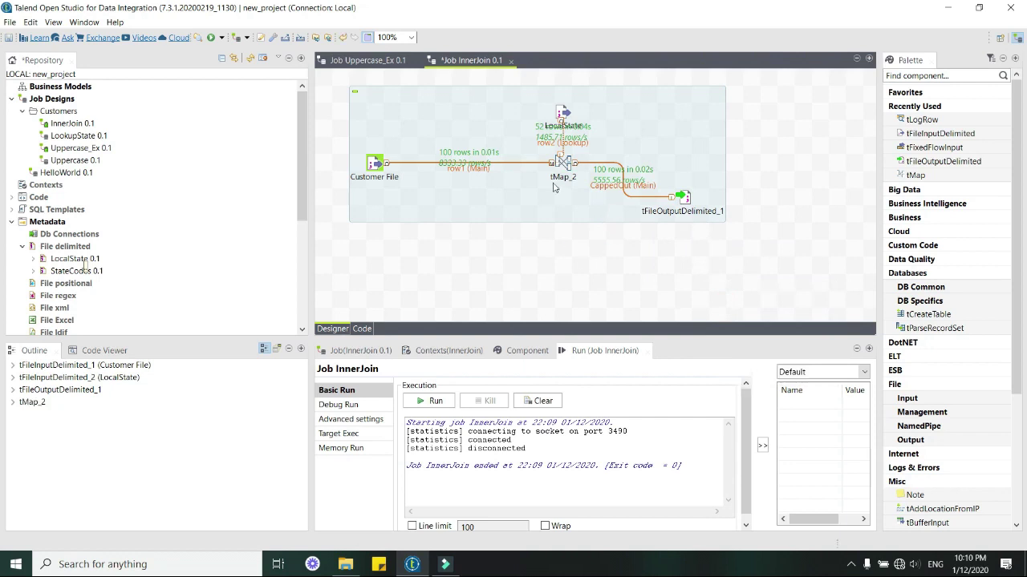
- Open the job's out file in Excel and check the State and StateName values of the customer rows
click(345, 564)
click(147, 102)
double_click(147, 102)
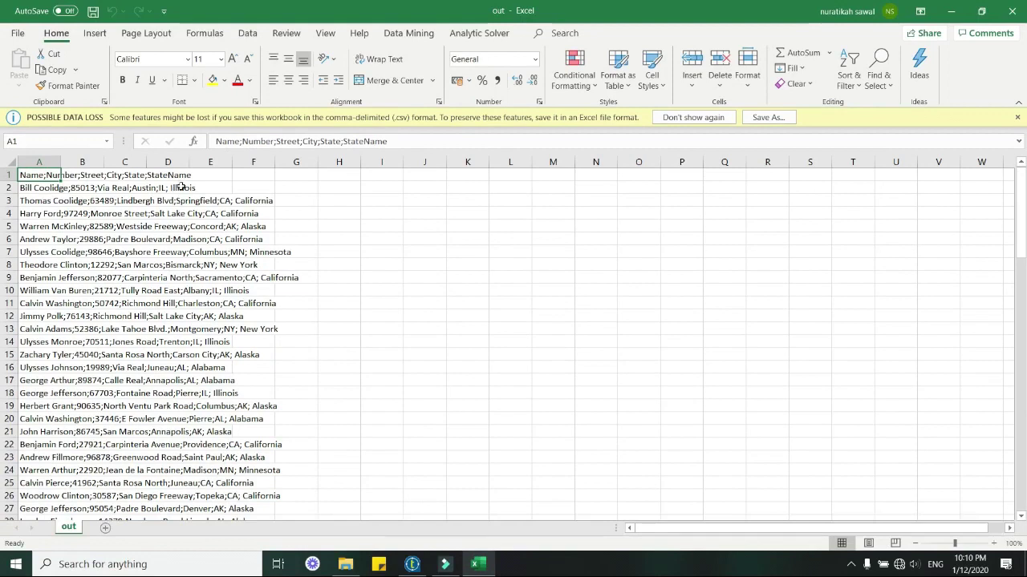
click(181, 187)
click(256, 203)
click(249, 213)
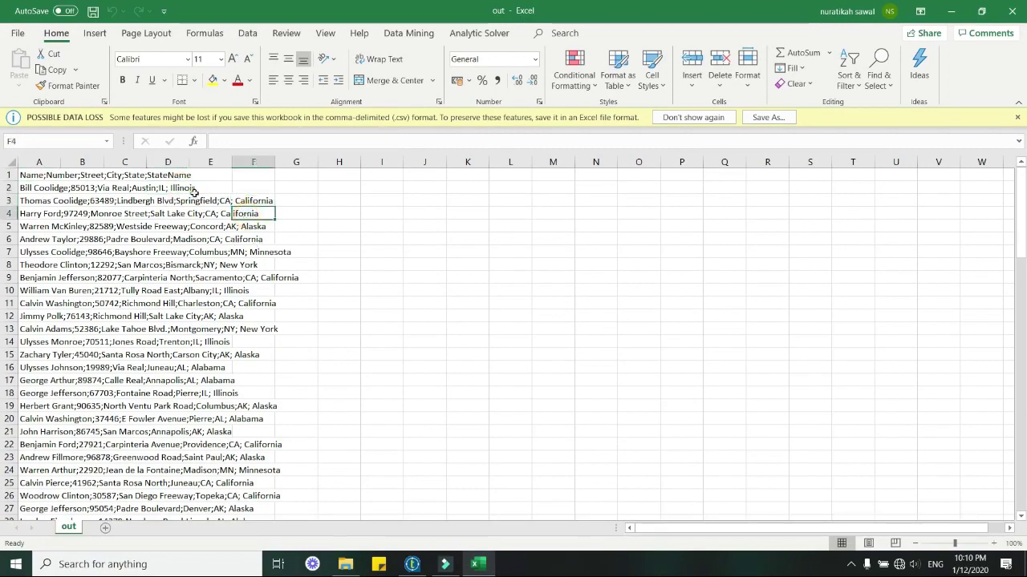
click(253, 227)
click(255, 239)
click(260, 291)
click(262, 315)
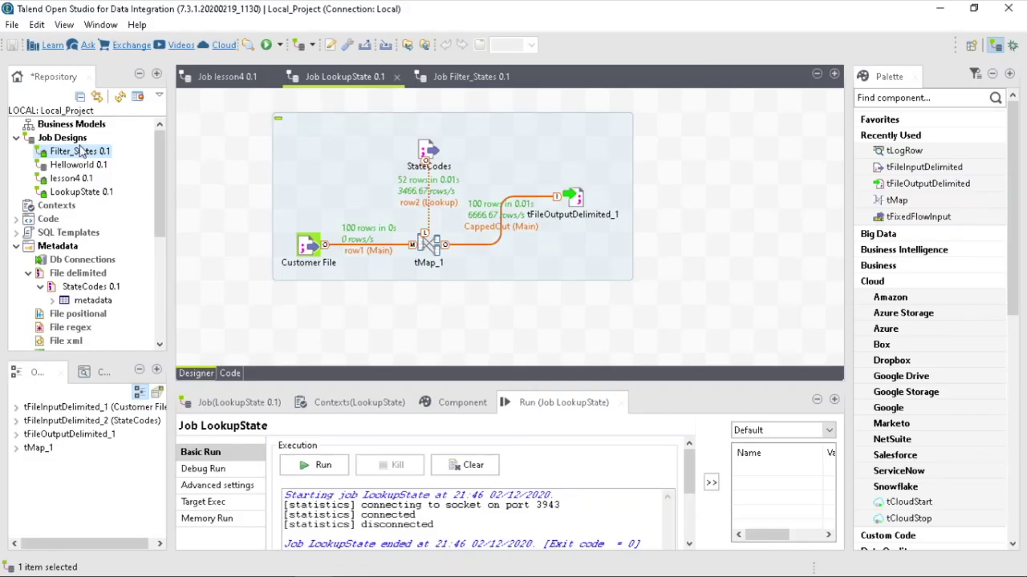
- Duplicate the LookupState job as lesson4Filter and open the copy in the designer
right_click(79, 193)
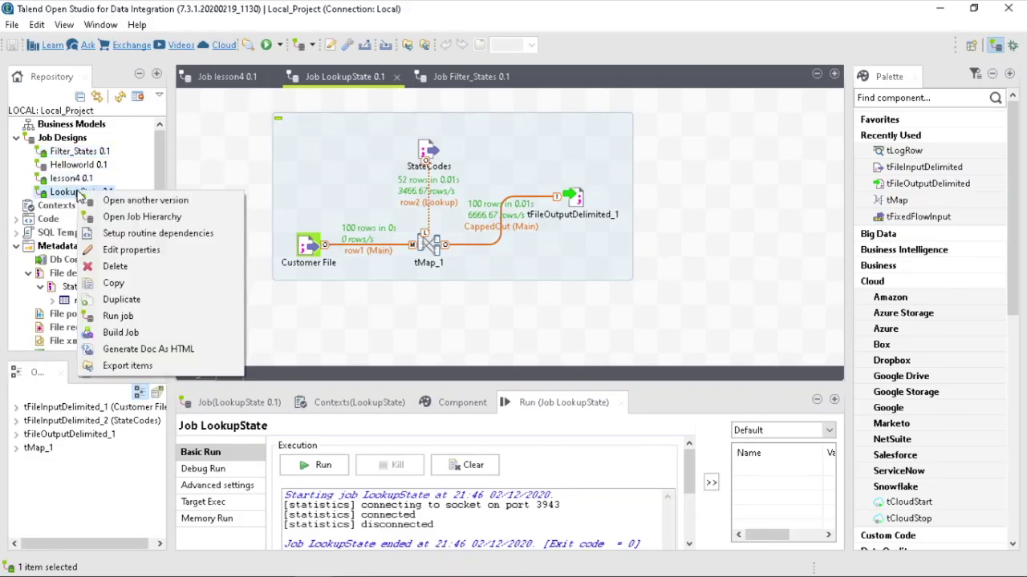
click(180, 312)
text(lesson4)
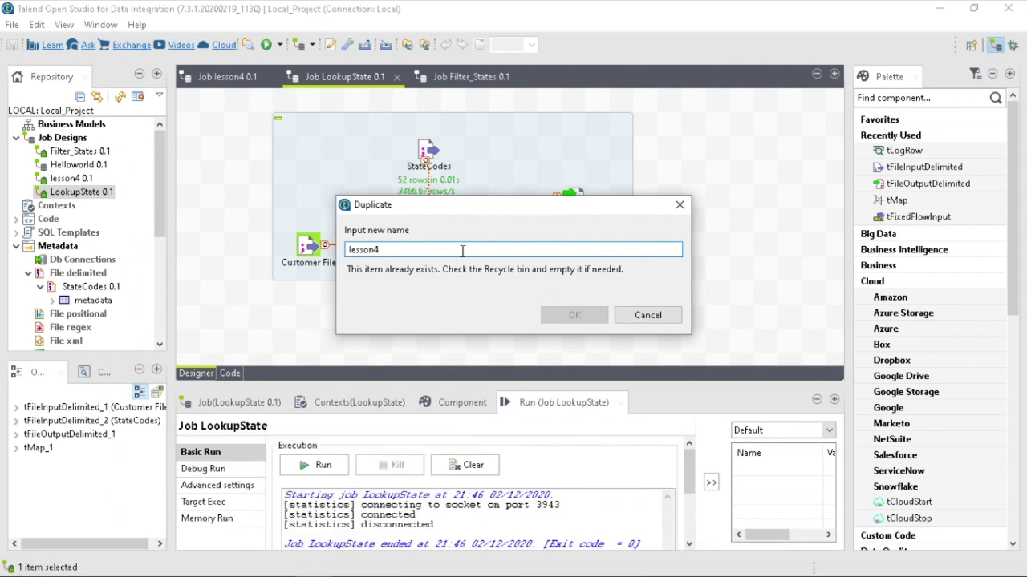
text(Filter)
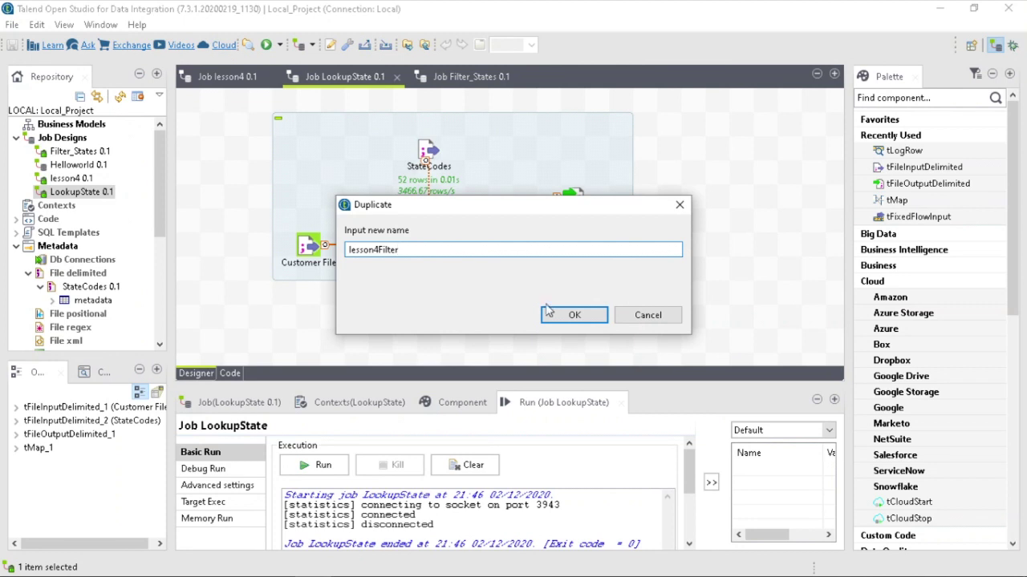
click(545, 312)
click(80, 190)
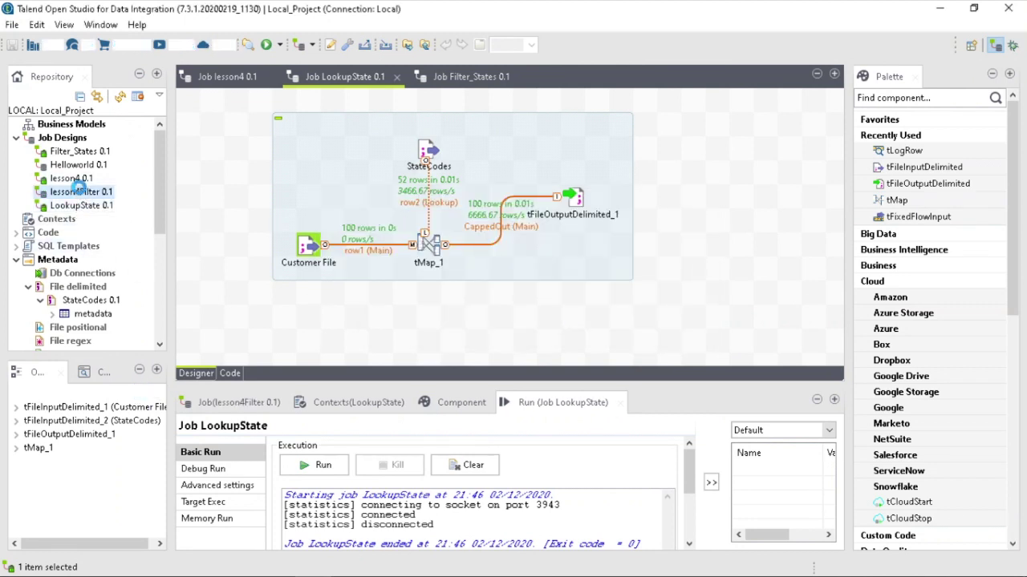
double_click(80, 191)
mouse_move(573, 197)
mouse_down()
mouse_move(576, 246)
mouse_move(573, 203)
mouse_up()
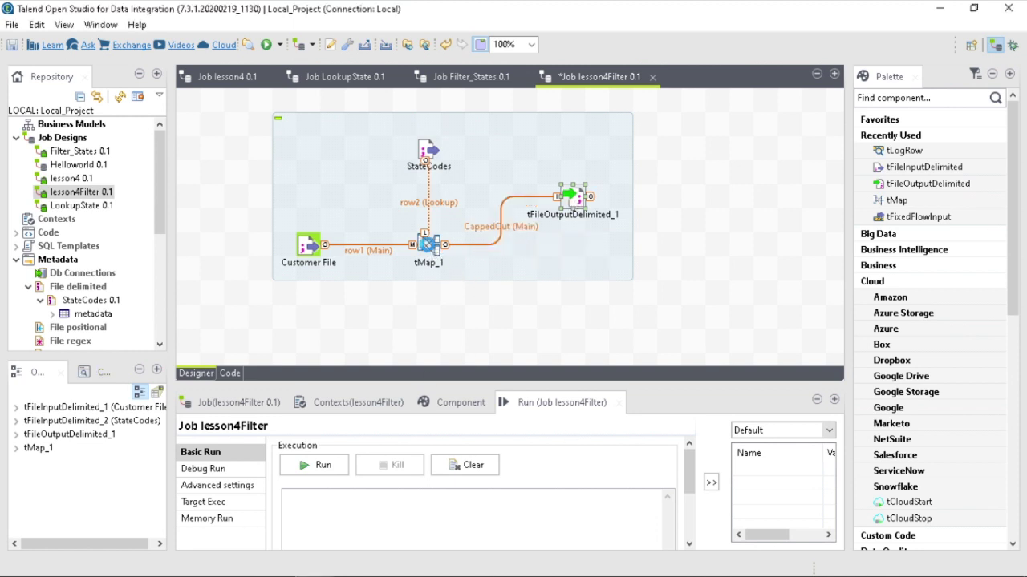
- Add the filter expression "CA".equals(row1.State) to the CappedOut output in tMap_1 and apply it
double_click(427, 245)
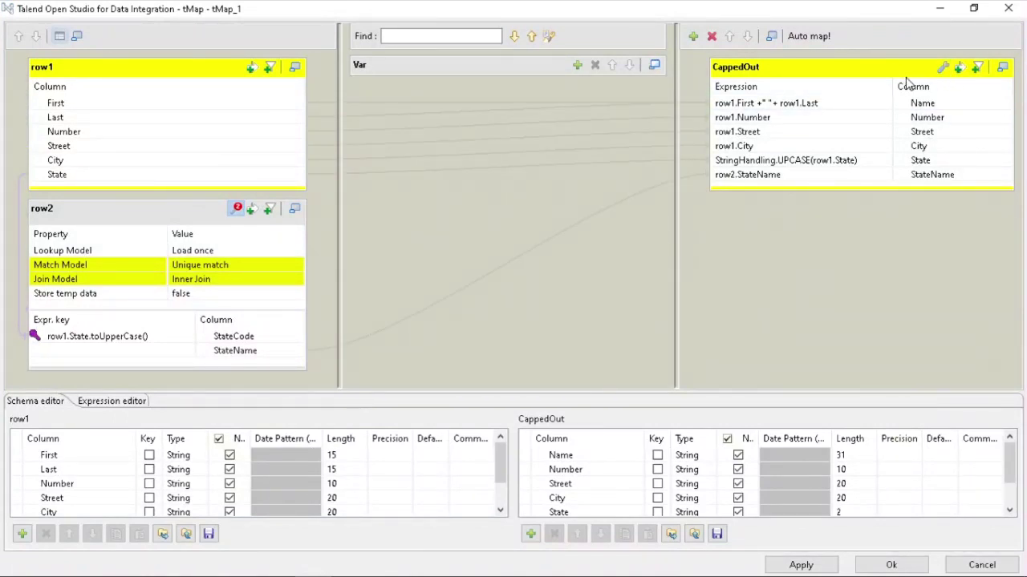
click(960, 68)
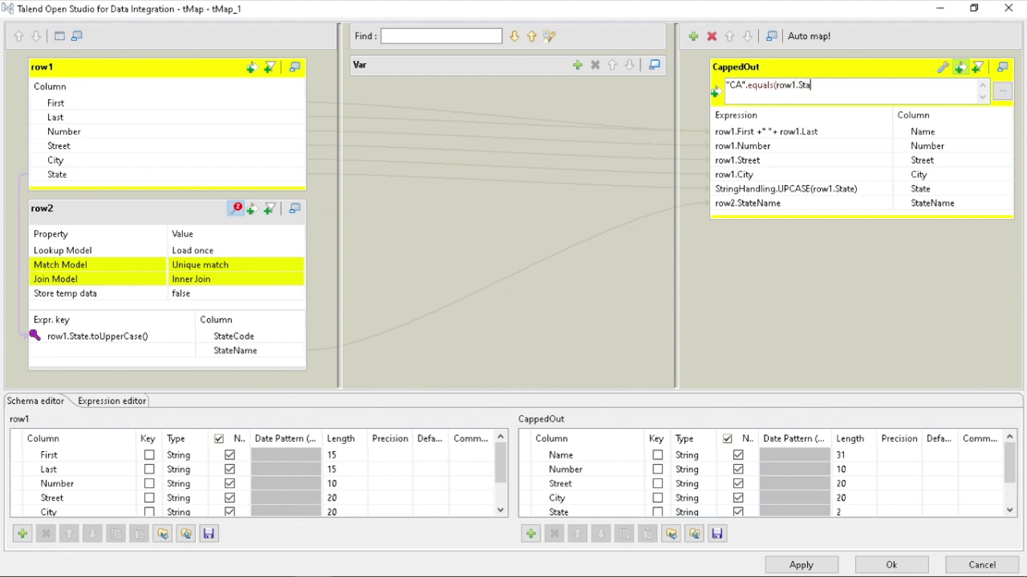
text(te))
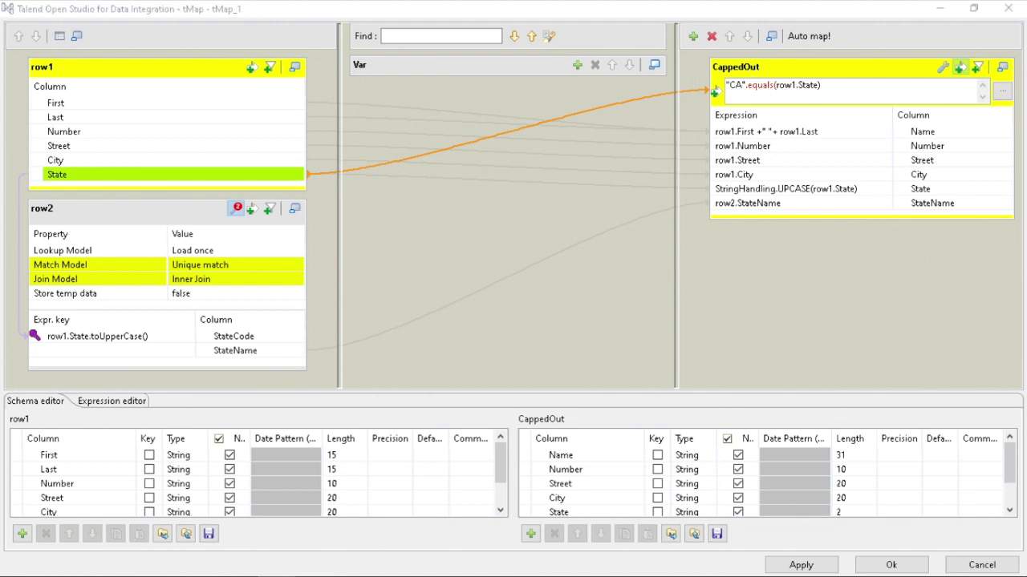
click(806, 566)
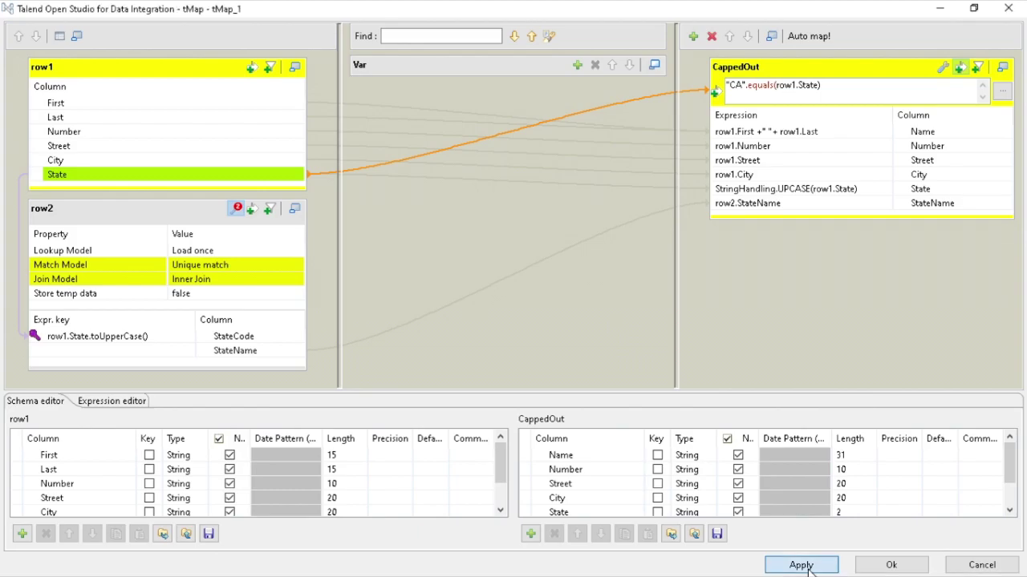
click(882, 565)
- Run the lesson4Filter job and inspect the filtered rows in CappedOut.csv
click(330, 466)
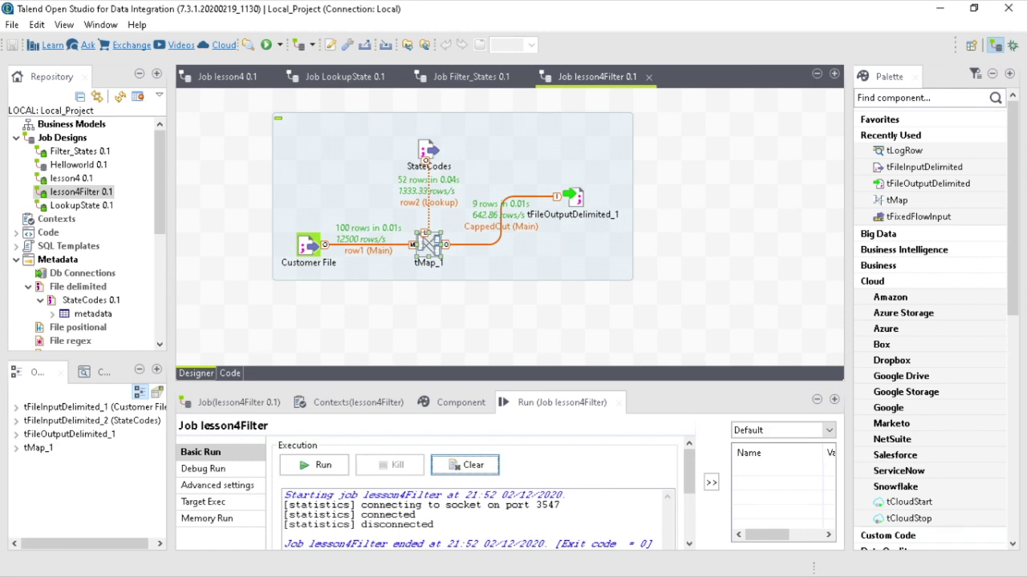
key(alt+Tab)
click(336, 279)
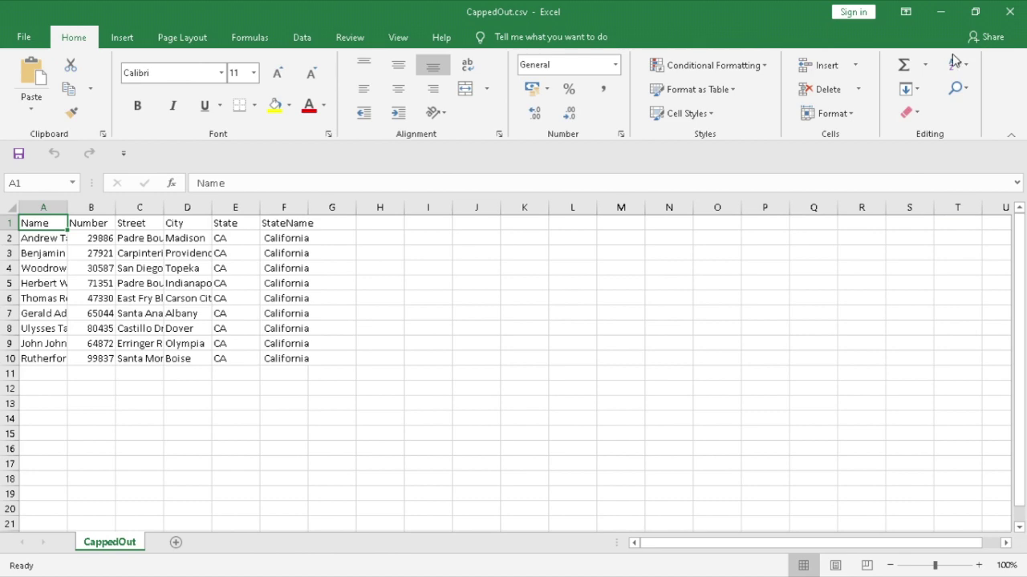
click(975, 11)
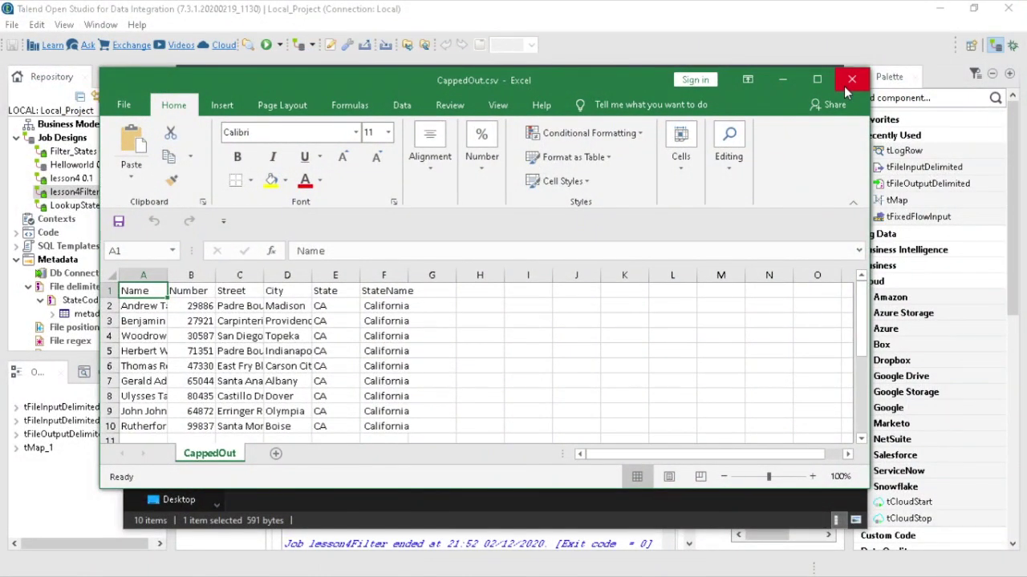
click(847, 85)
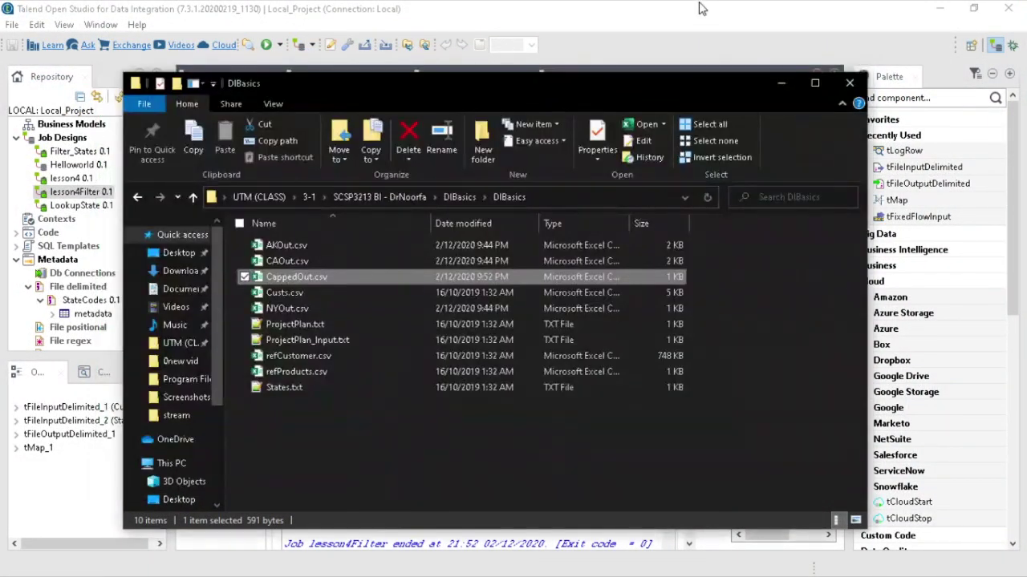
click(702, 9)
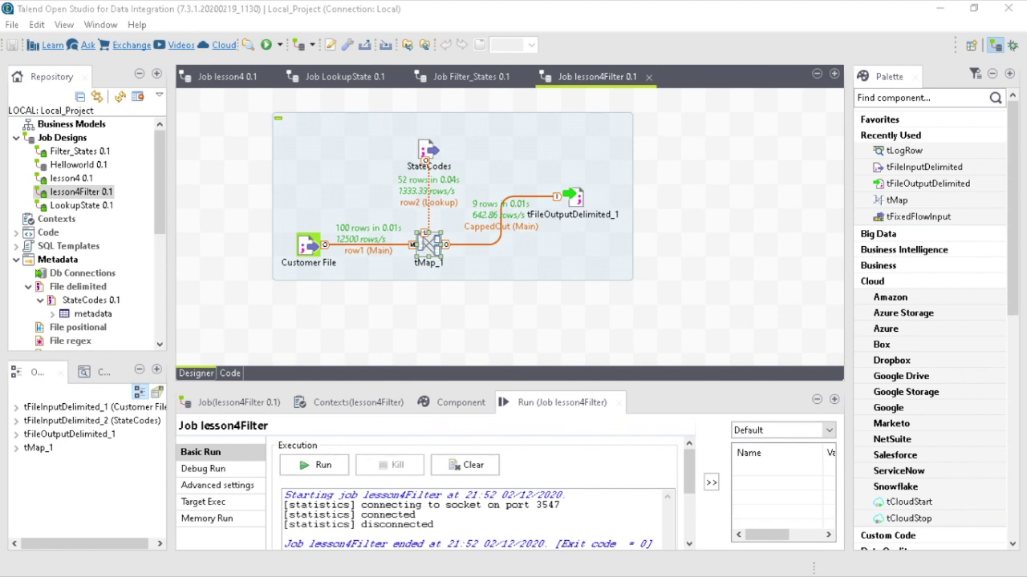
- Change the CappedOut filter expression in tMap_1 to "CA".equals(row2.StateCode) and apply it
double_click(425, 245)
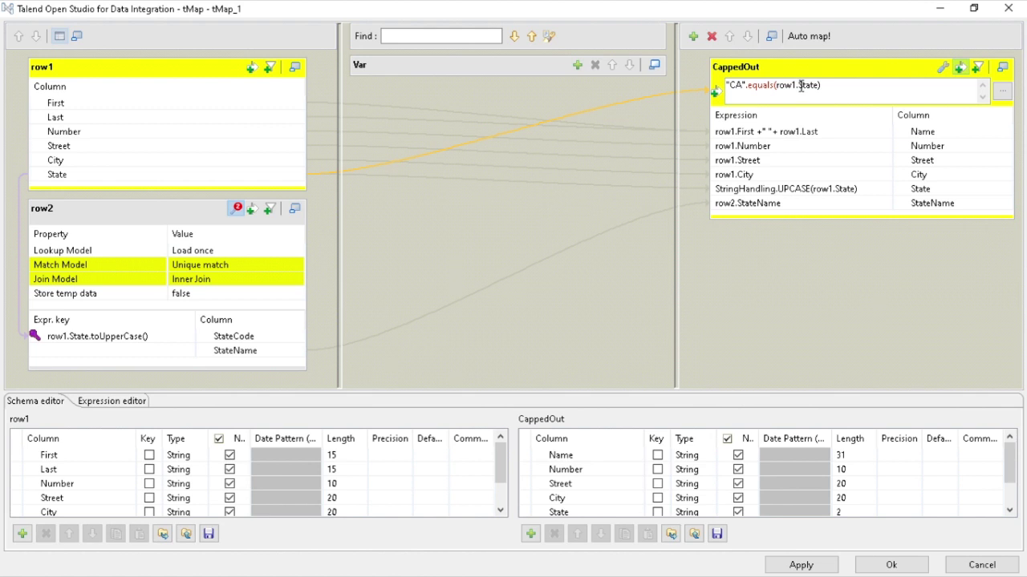
click(790, 86)
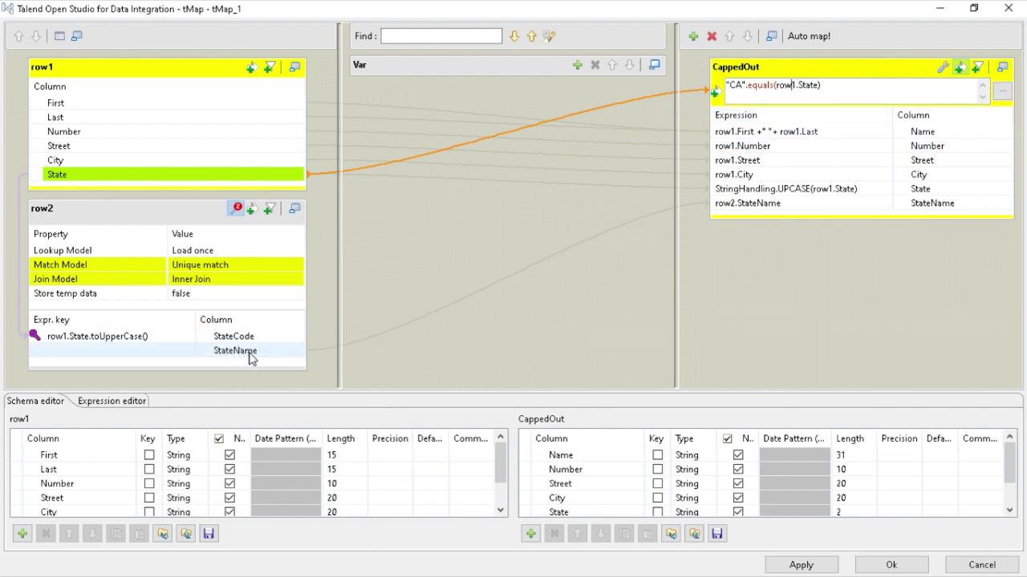
click(795, 86)
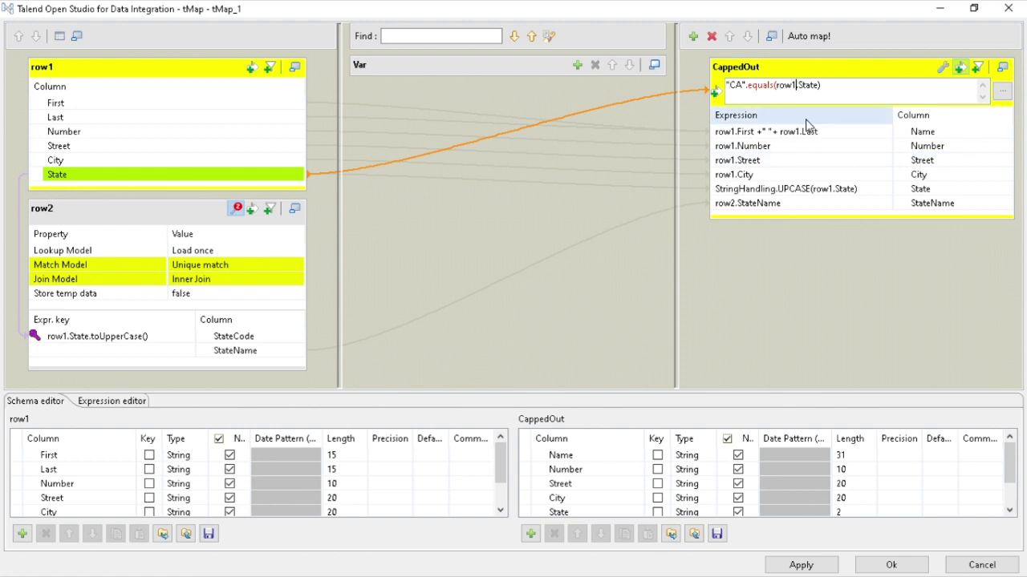
key(BackSpace)
text(2)
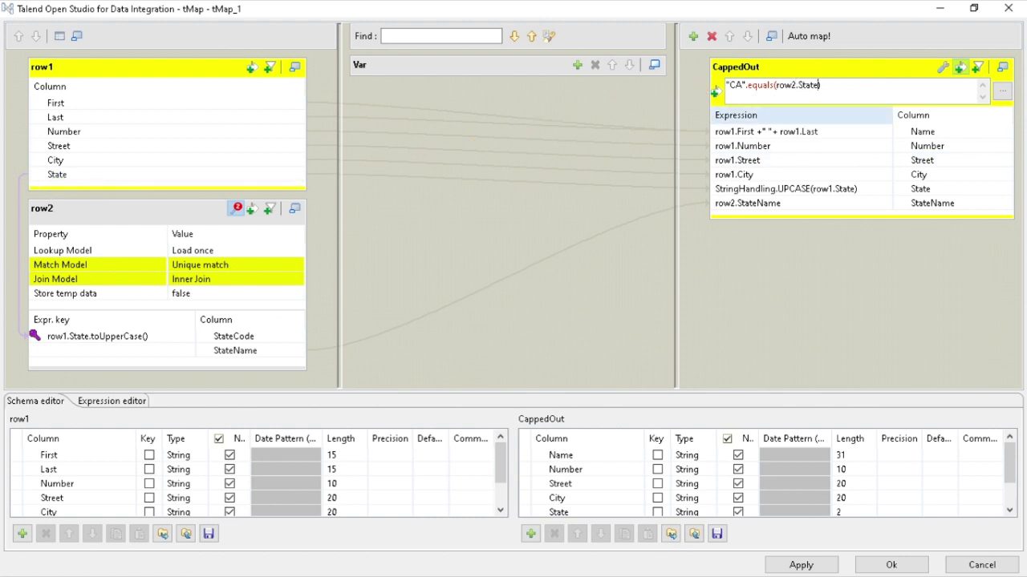
text(Code)
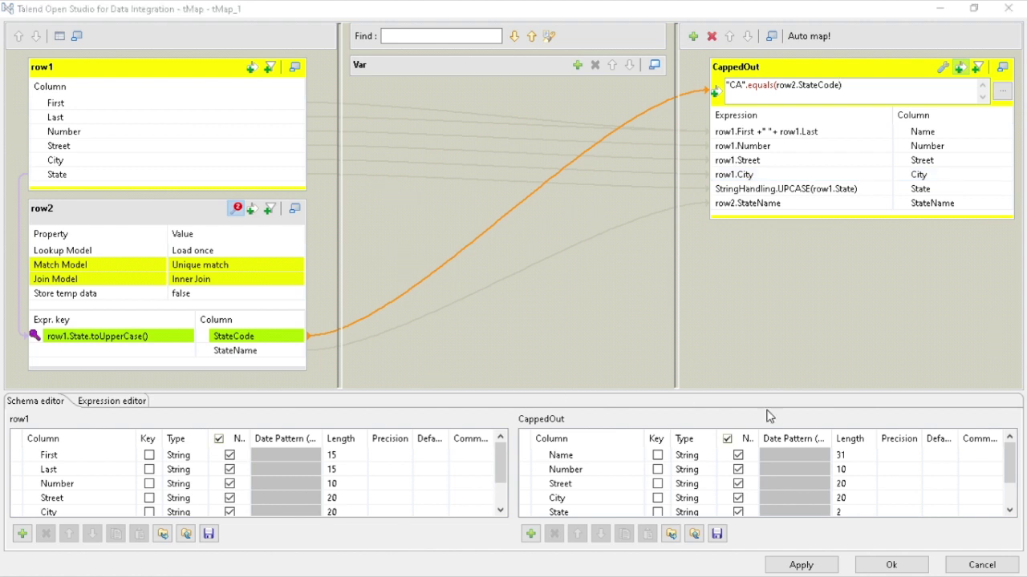
click(802, 564)
click(900, 566)
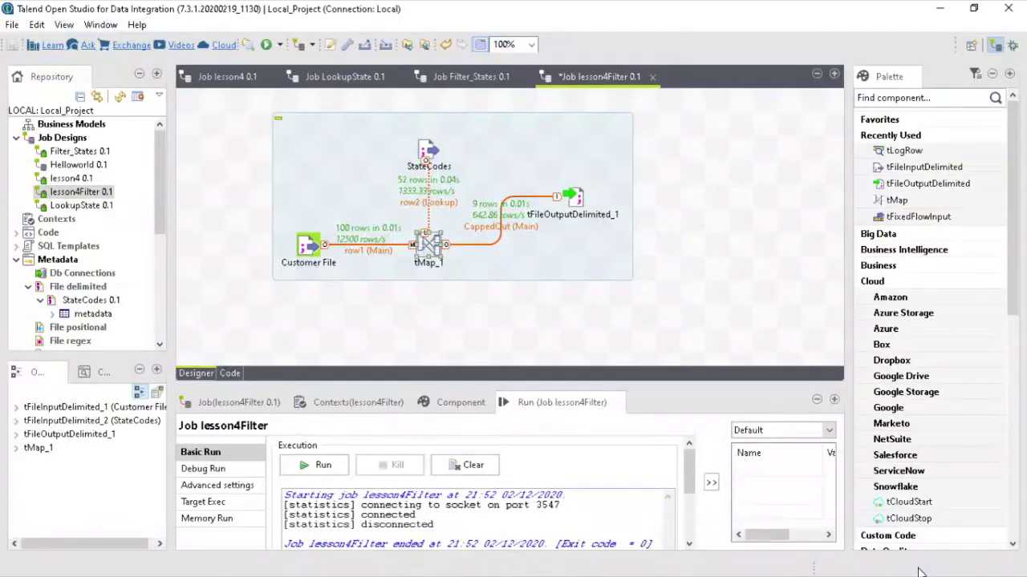
- Run lesson4Filter with the StateCode filter, check the customer rows in CappedOut.csv, and return to the job
click(321, 466)
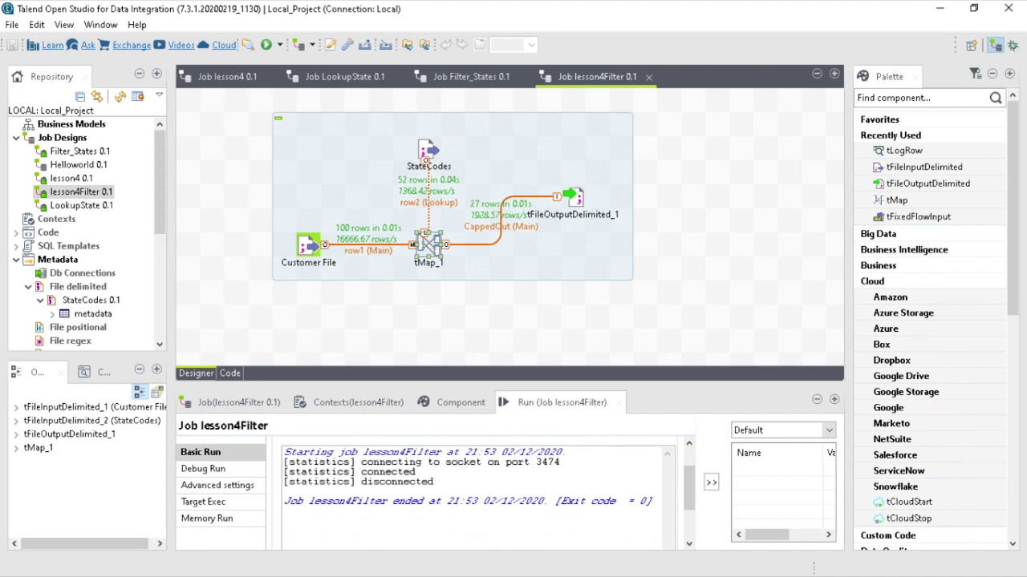
key(alt+Tab)
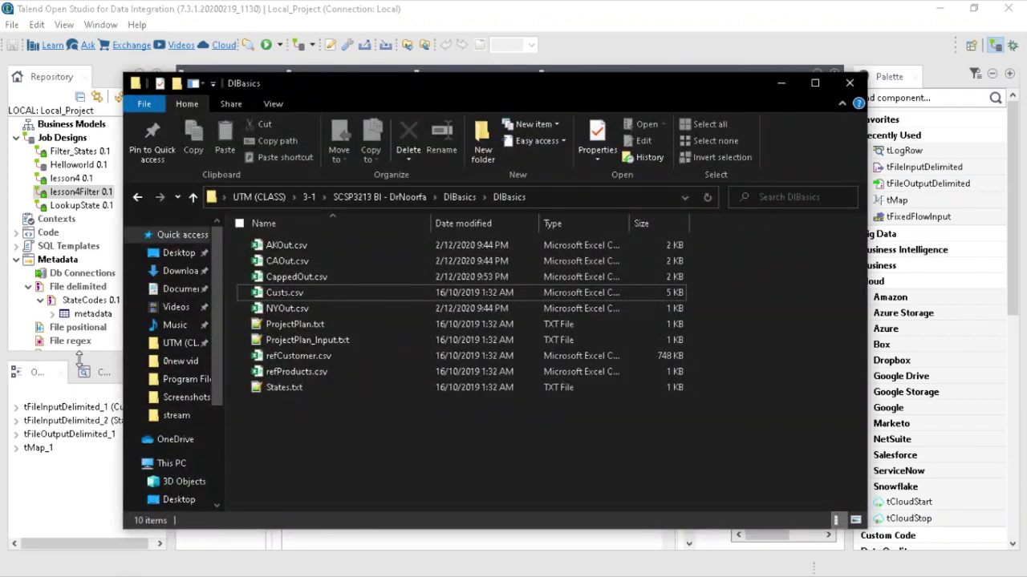
click(351, 278)
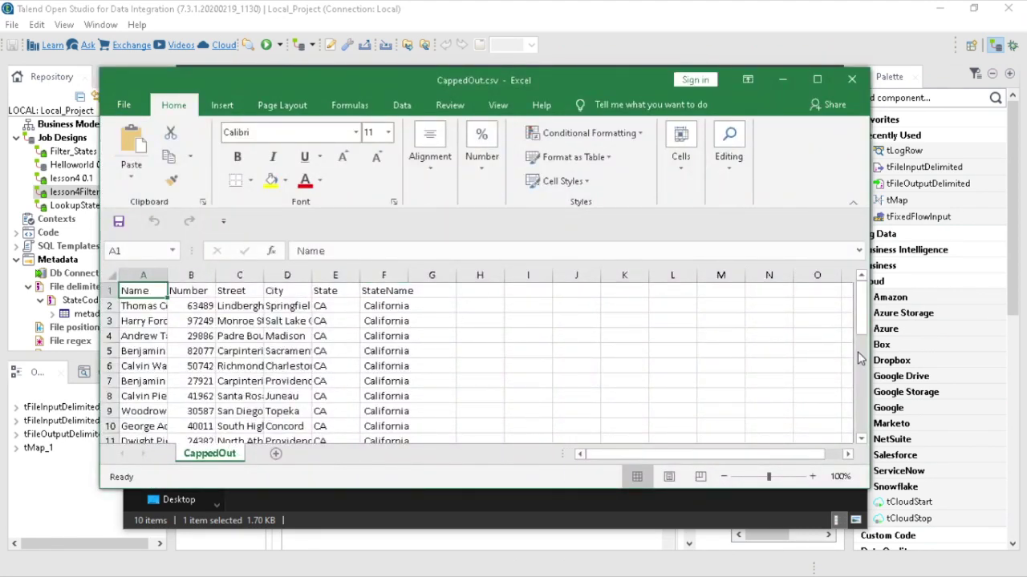
mouse_move(865, 329)
mouse_down()
mouse_move(865, 437)
mouse_move(862, 320)
mouse_up()
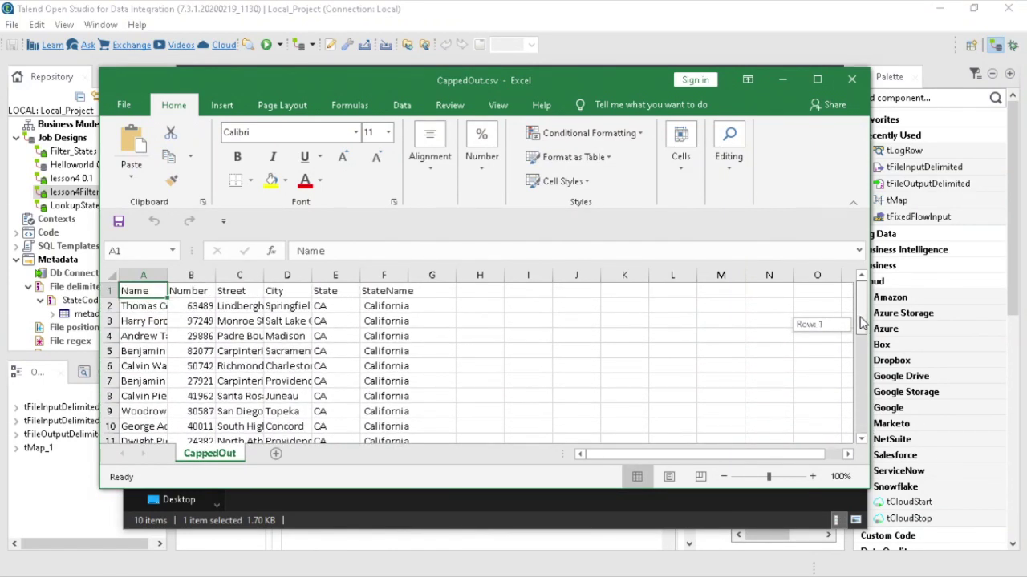
click(140, 426)
click(851, 79)
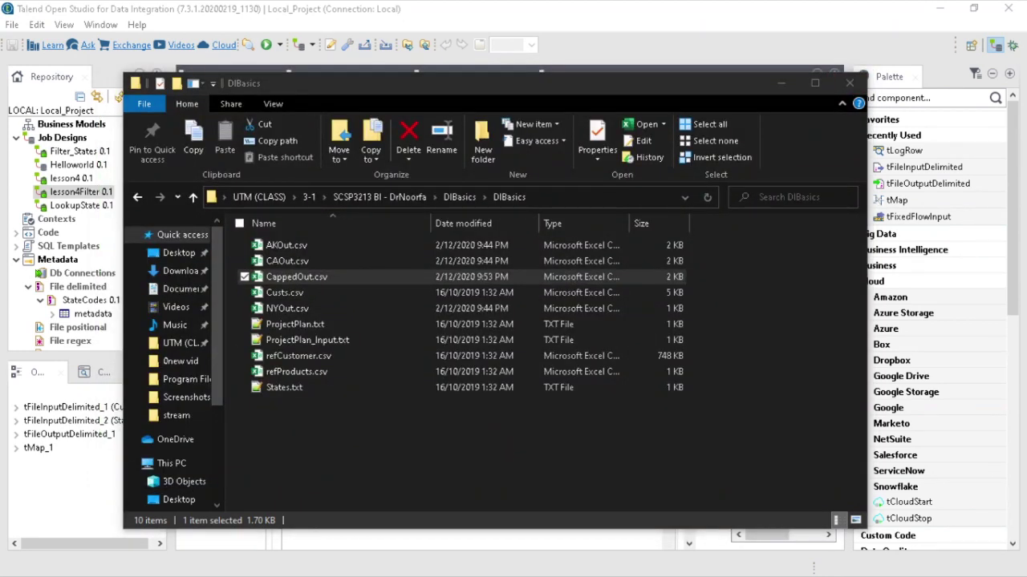
key(alt+Tab)
- Copy the tFileOutputDelimited_1 component and paste the duplicate below it in the lesson4Filter job
click(571, 196)
right_click(578, 199)
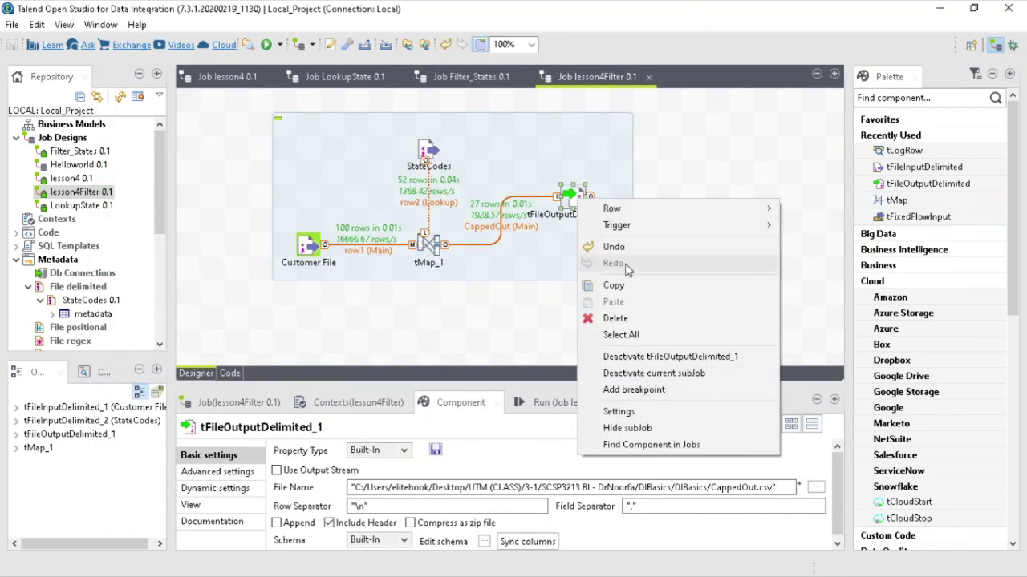
click(614, 286)
right_click(550, 259)
click(578, 326)
right_click(545, 269)
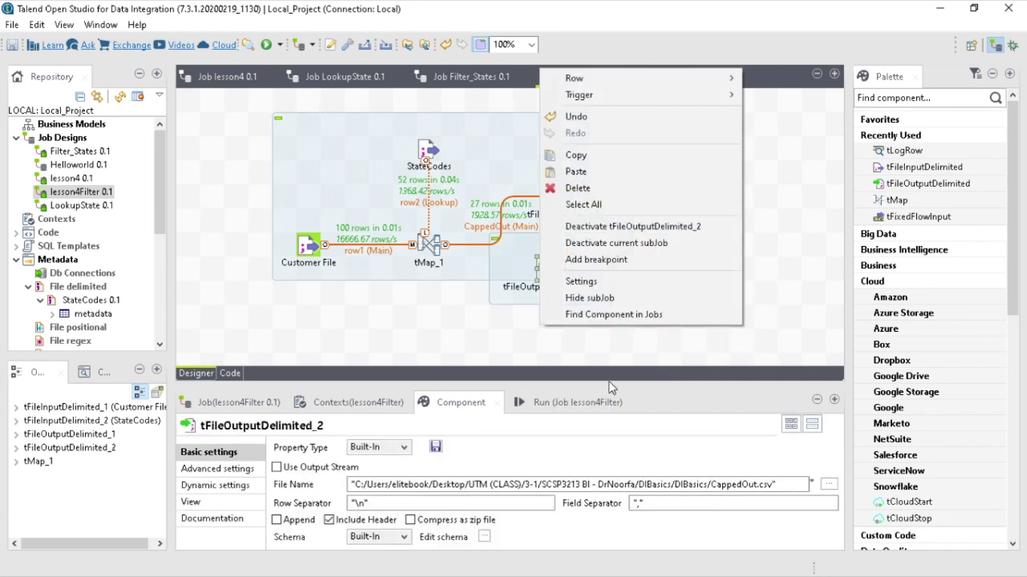
- Paste another copy of the delimited file output and place it below tFileOutputDelimited_2
click(575, 171)
drag(553, 277, 578, 311)
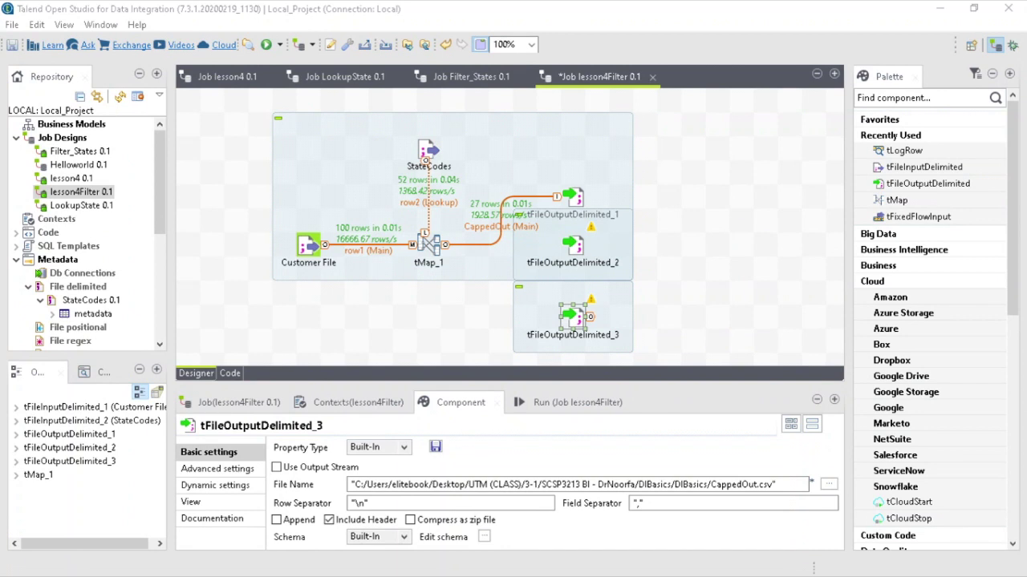
- Change the output file of tFileOutputDelimited_1 to CAOut.csv in the same folder and label the component CA
click(573, 199)
drag(716, 485, 746, 484)
text(CA)
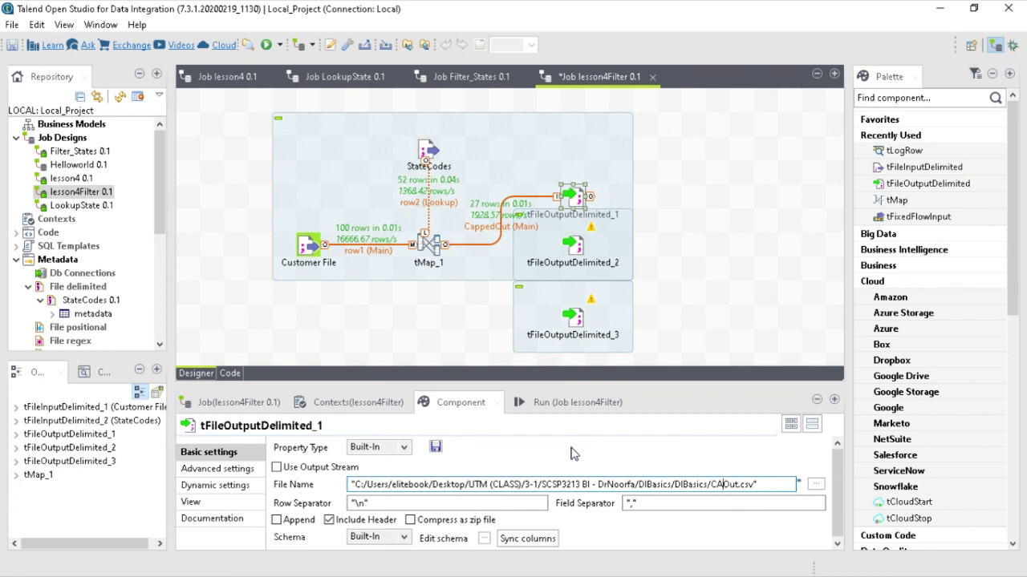
click(248, 504)
double_click(451, 447)
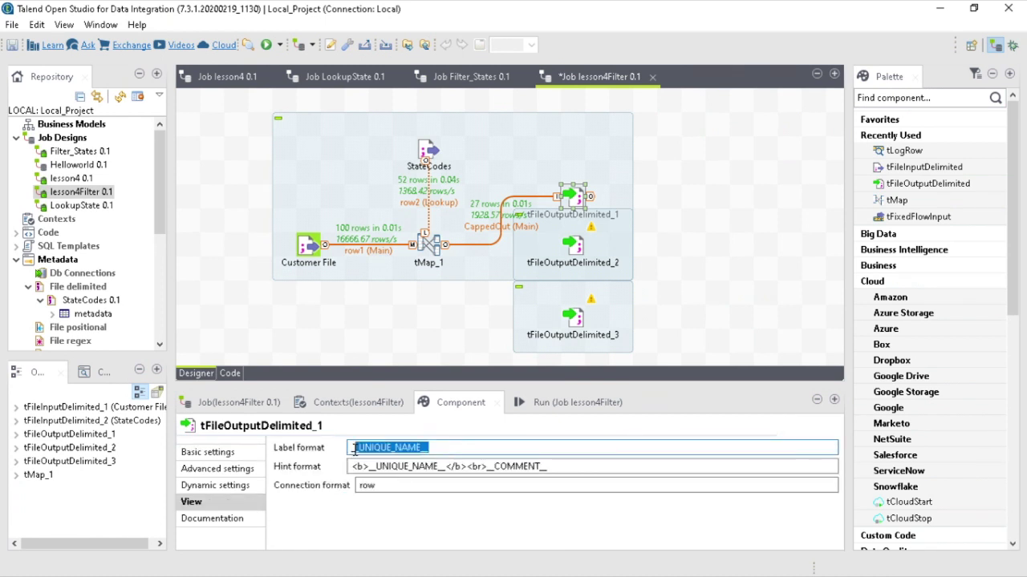
text(_CA)
click(357, 448)
key(BackSpace)
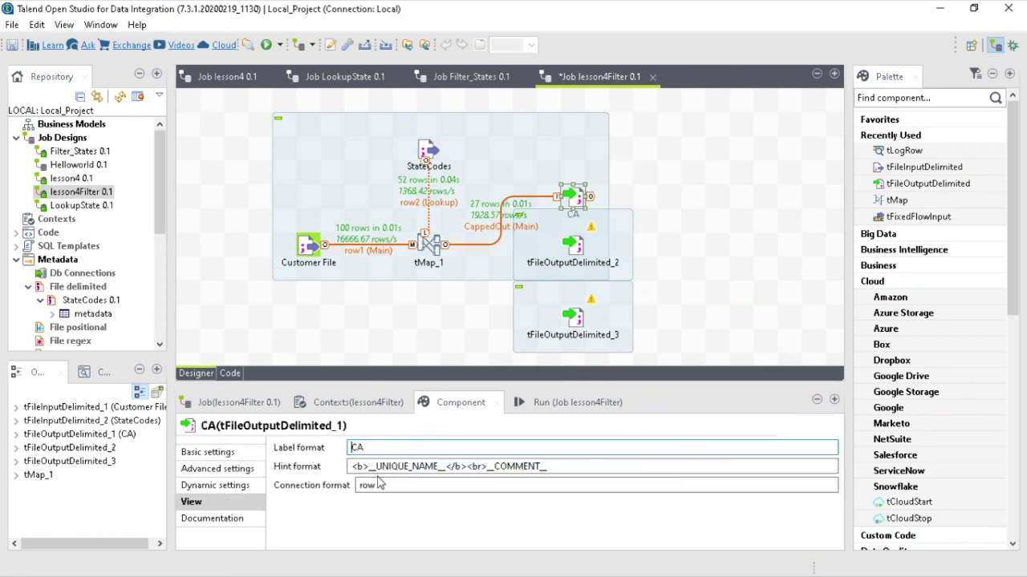
- Change the output file of tFileOutputDelimited_2 to NY.csv in the same folder and label the component NY
click(590, 241)
click(572, 245)
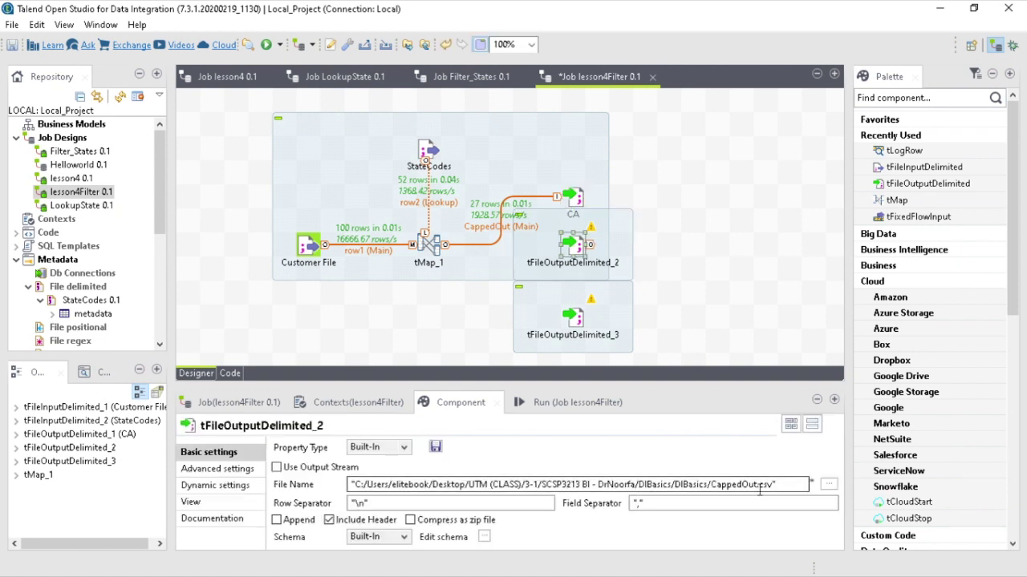
drag(758, 485, 710, 485)
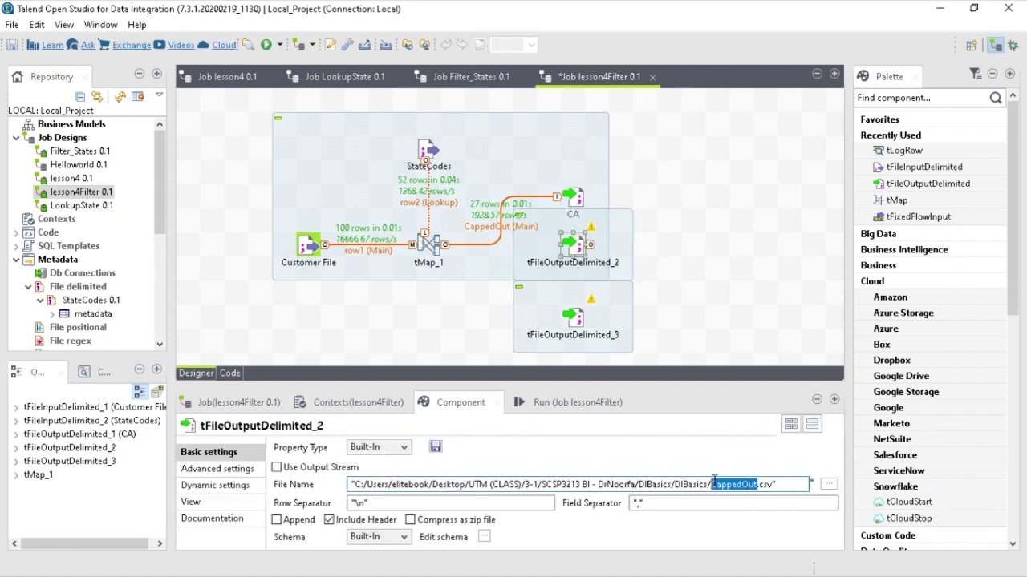
text(NY)
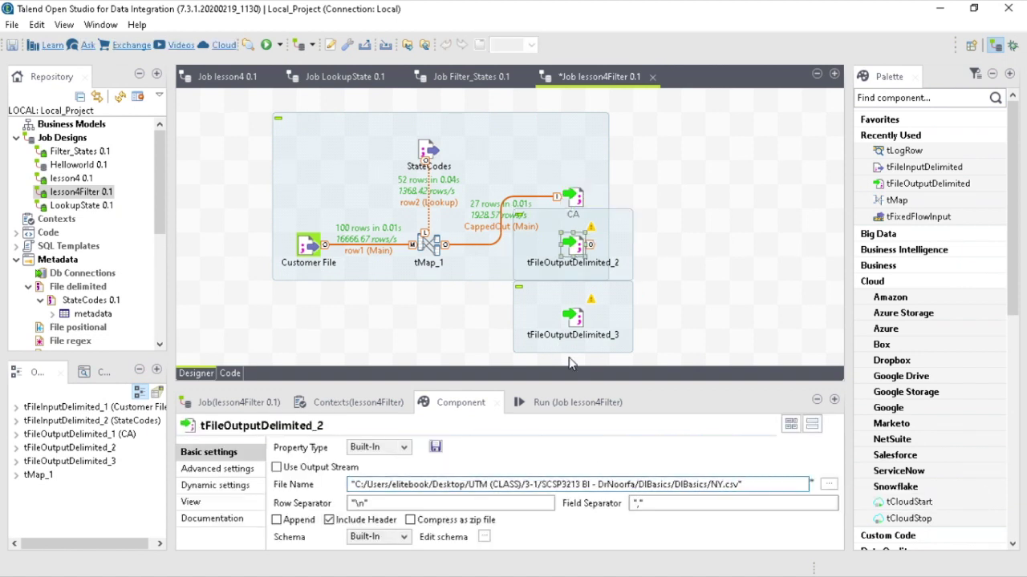
click(216, 502)
double_click(342, 447)
text(NY)
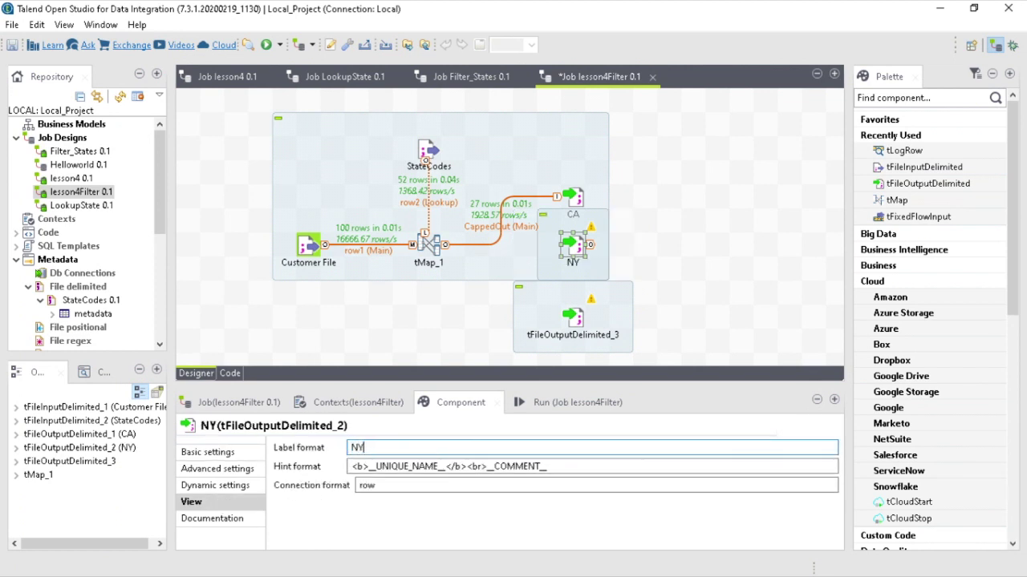
- Change the output file of tFileOutputDelimited_3 to AK.csv in the same folder and label the component AK
click(602, 337)
drag(758, 486, 718, 484)
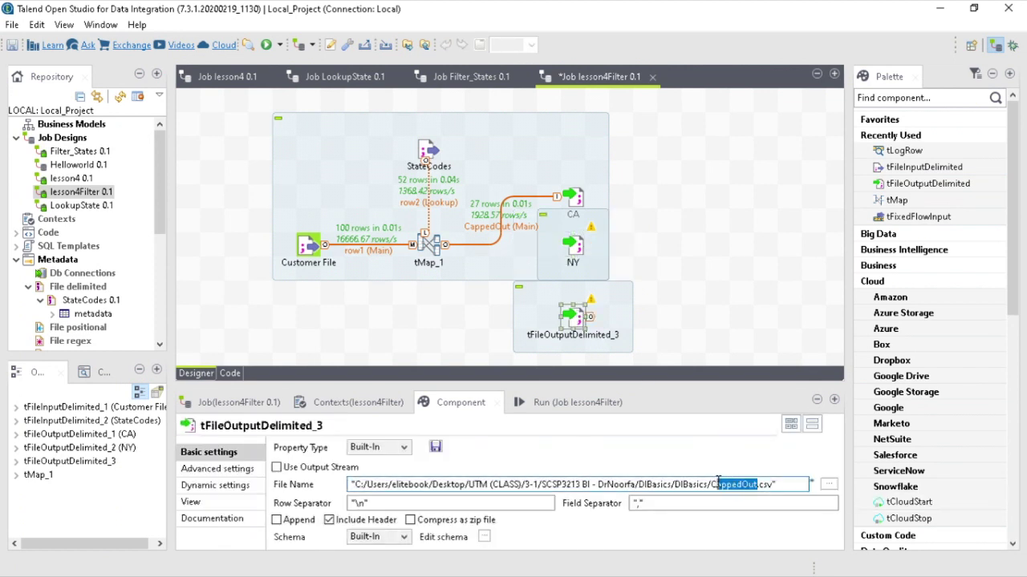
text(NY)
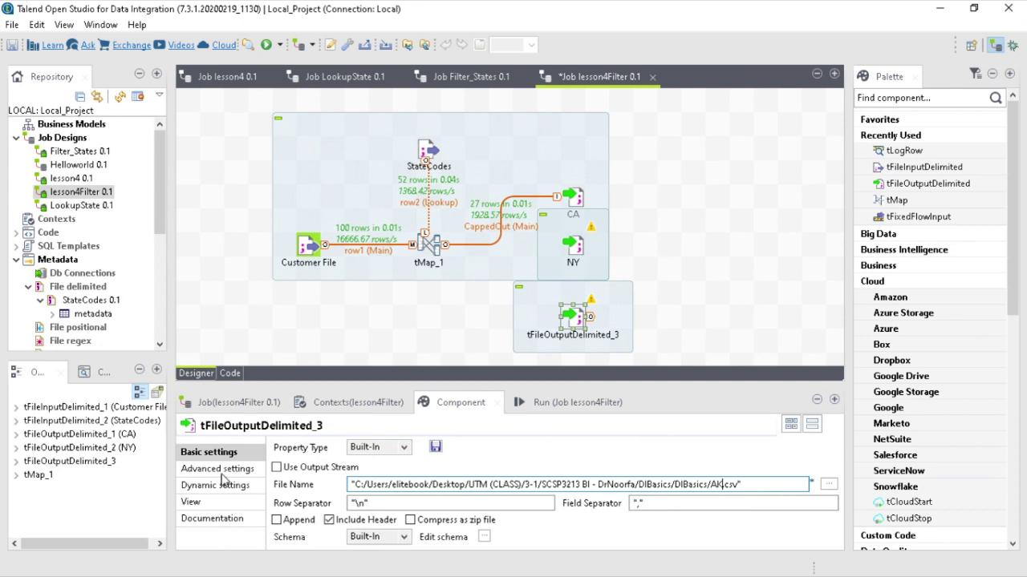
click(233, 502)
drag(429, 448, 353, 449)
text(AK)
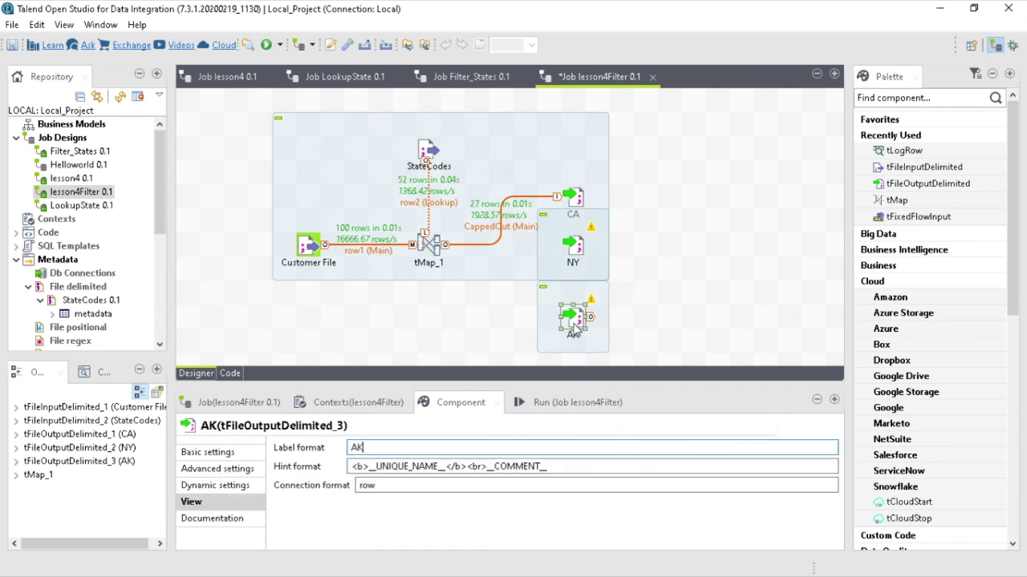
- Connect tMap_1 to the NY file output with a new main output row named NY
click(445, 283)
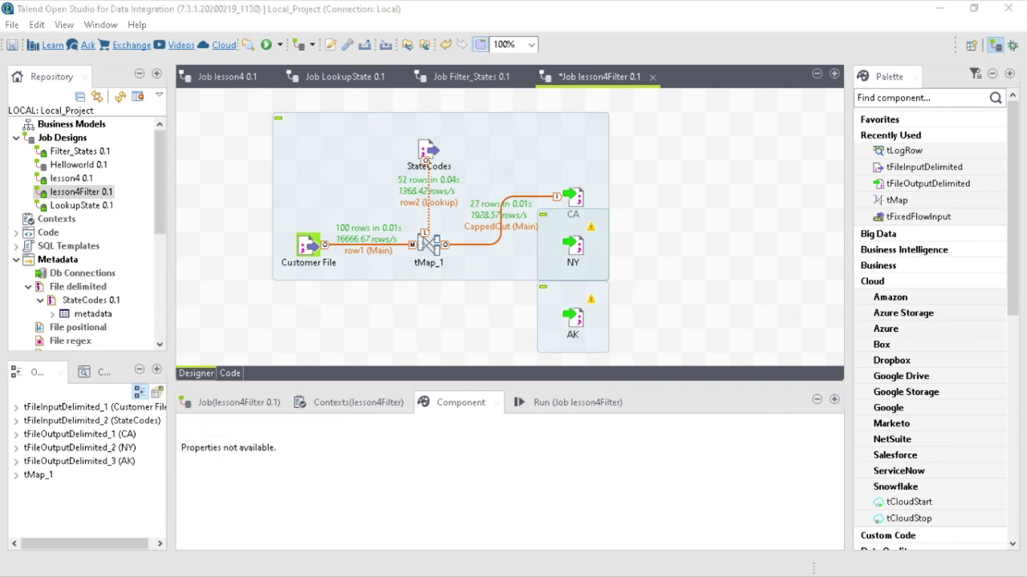
right_click(437, 244)
mouse_move(457, 248)
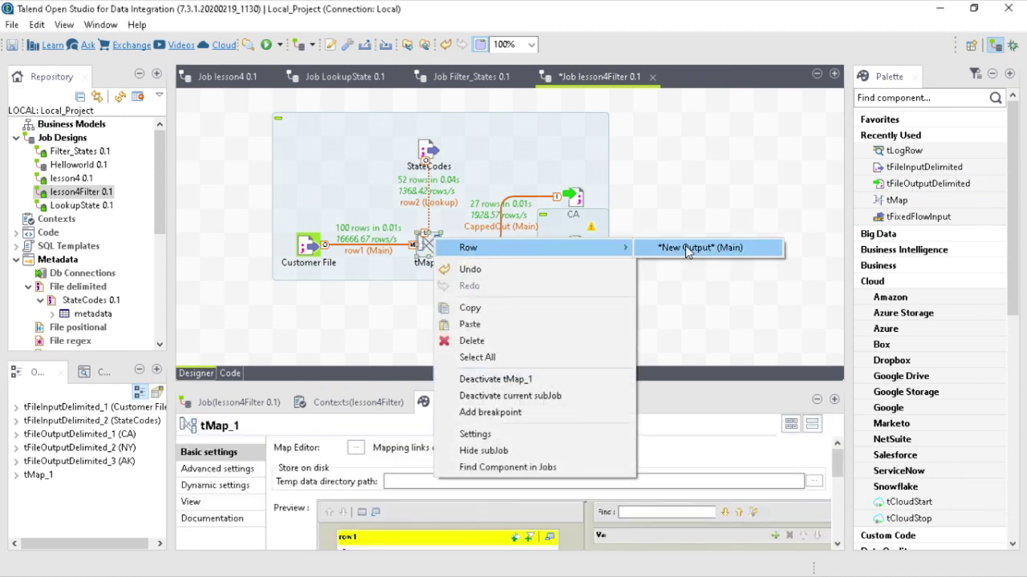
click(689, 250)
click(571, 249)
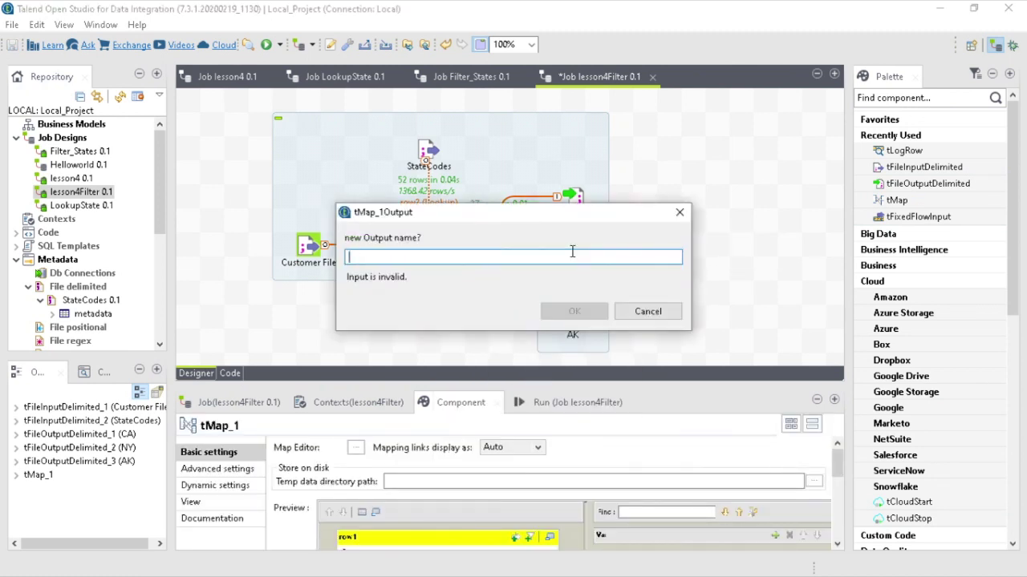
text(NY)
click(591, 311)
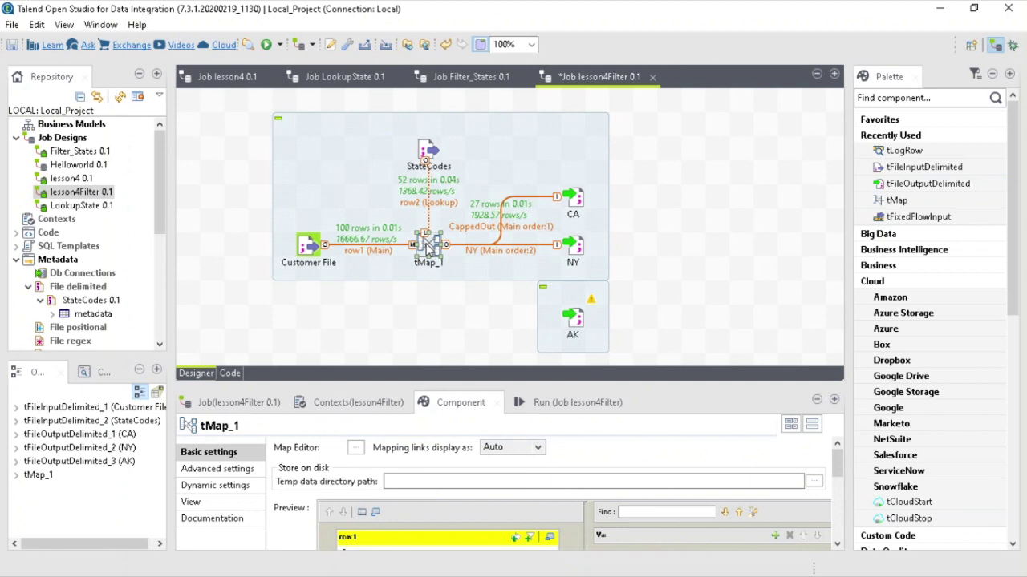
- Connect tMap_1 to the AK file output with a new main output row named AK
right_click(429, 251)
click(682, 253)
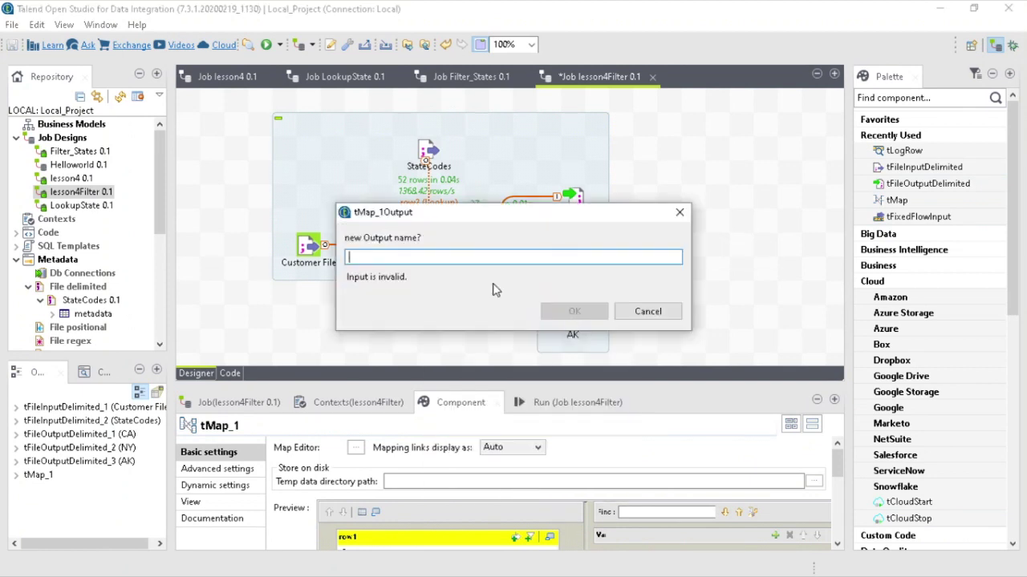
text(AK)
click(575, 312)
click(591, 306)
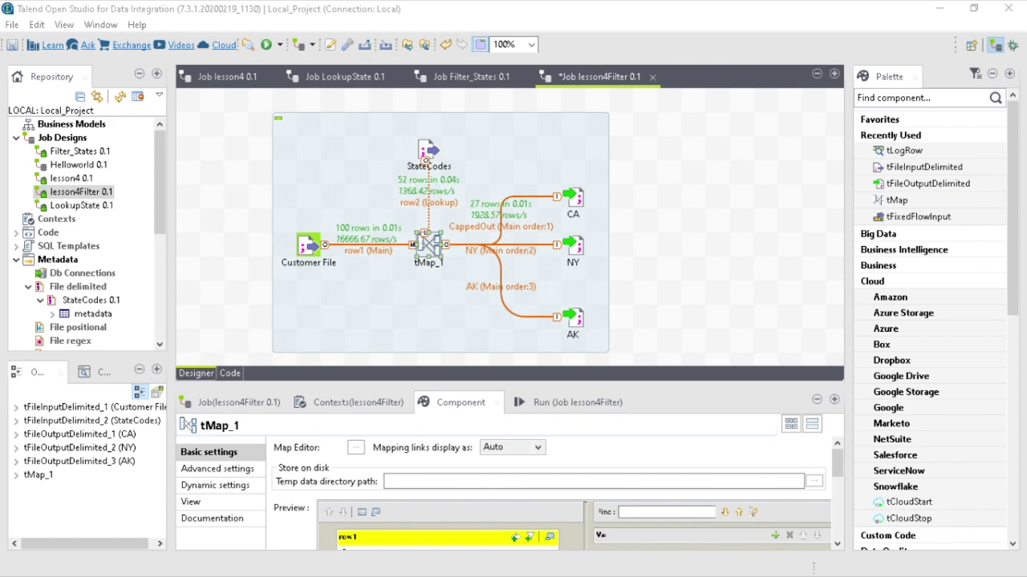
- Open the tMap_1 mapping and auto-map the matching input columns to the NY and AK outputs
double_click(428, 243)
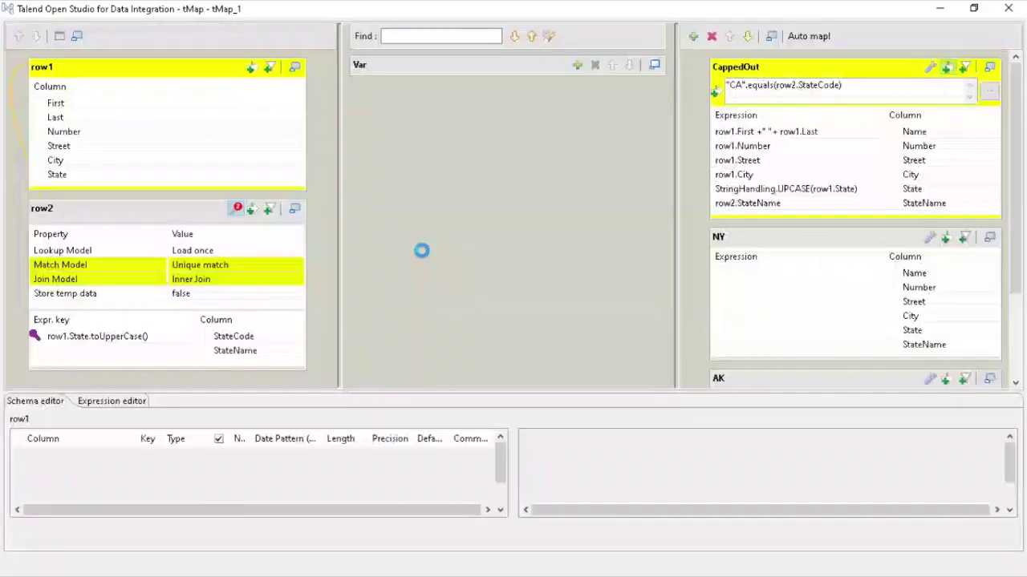
mouse_move(1020, 200)
mouse_down()
mouse_move(1021, 305)
mouse_move(1021, 194)
mouse_up()
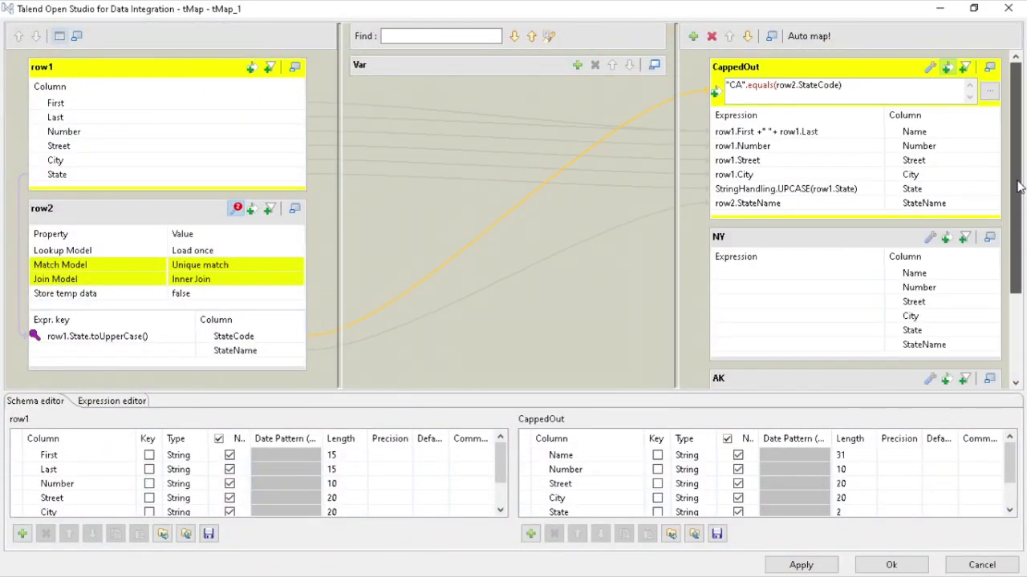
click(811, 34)
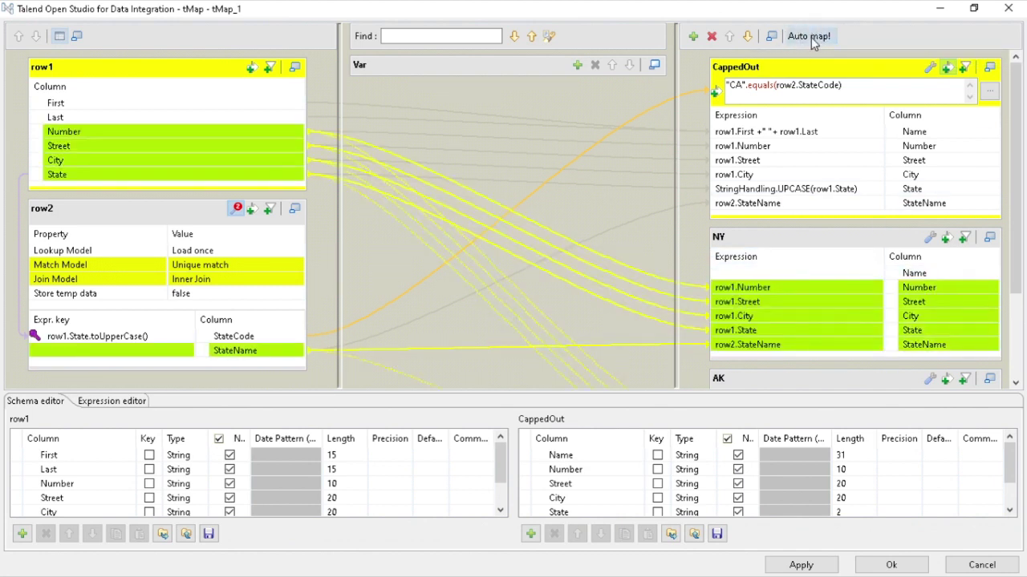
drag(1020, 183, 1020, 160)
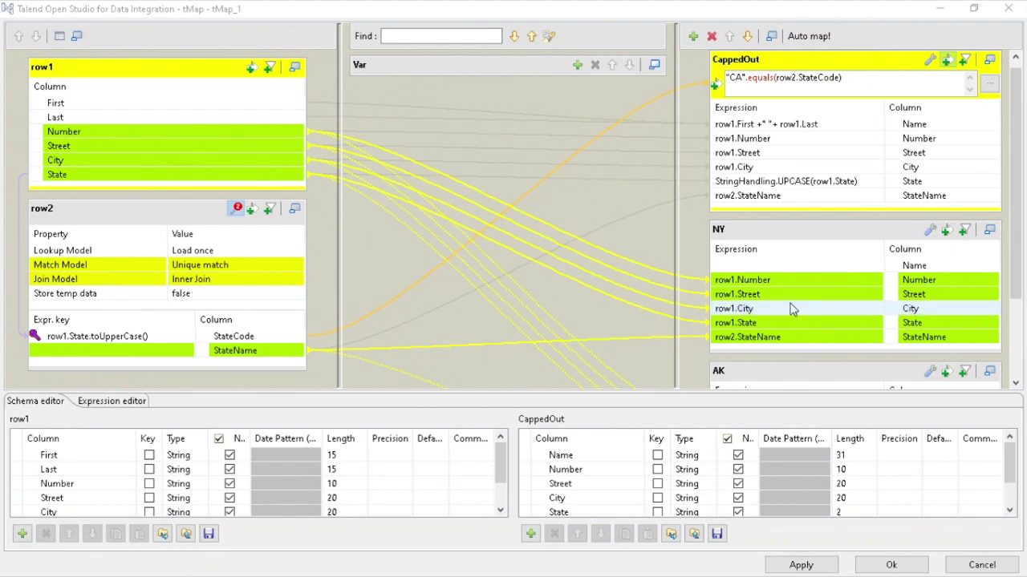
scroll(783, 263, down, 3)
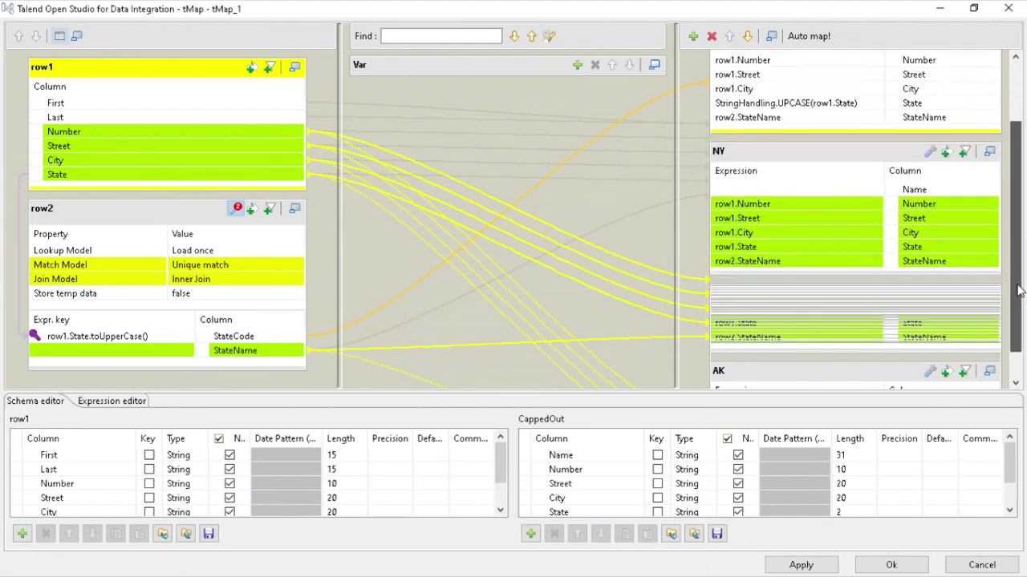
scroll(1015, 275, up, 3)
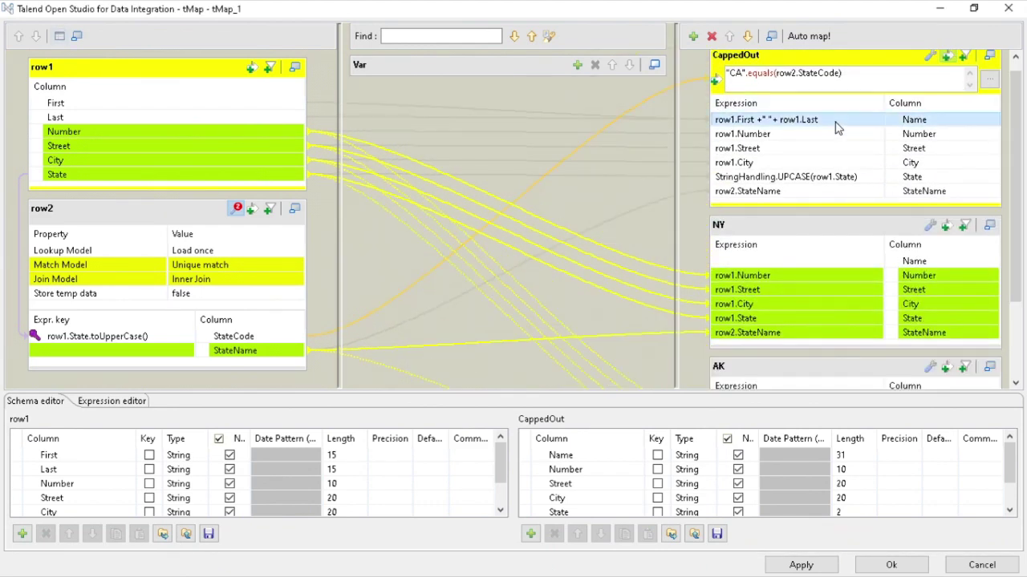
- Copy CappedOut's Name expression row1.First +" "+ row1.Last into the Name column of the NY and AK outputs
click(835, 118)
right_click(834, 118)
key(ctrl+c)
click(855, 163)
click(749, 261)
right_click(749, 261)
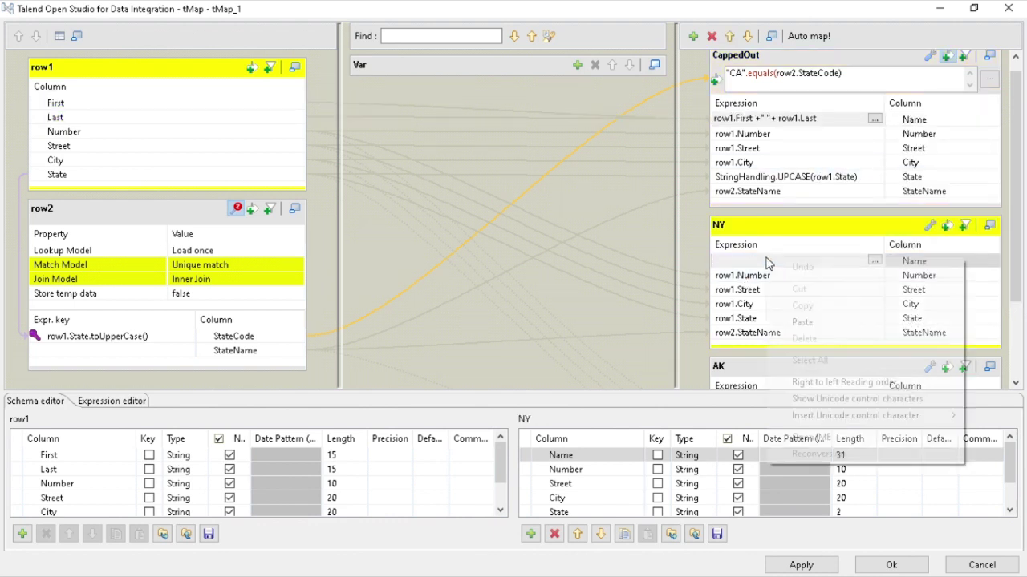
click(807, 323)
scroll(1020, 280, down, 2)
click(781, 330)
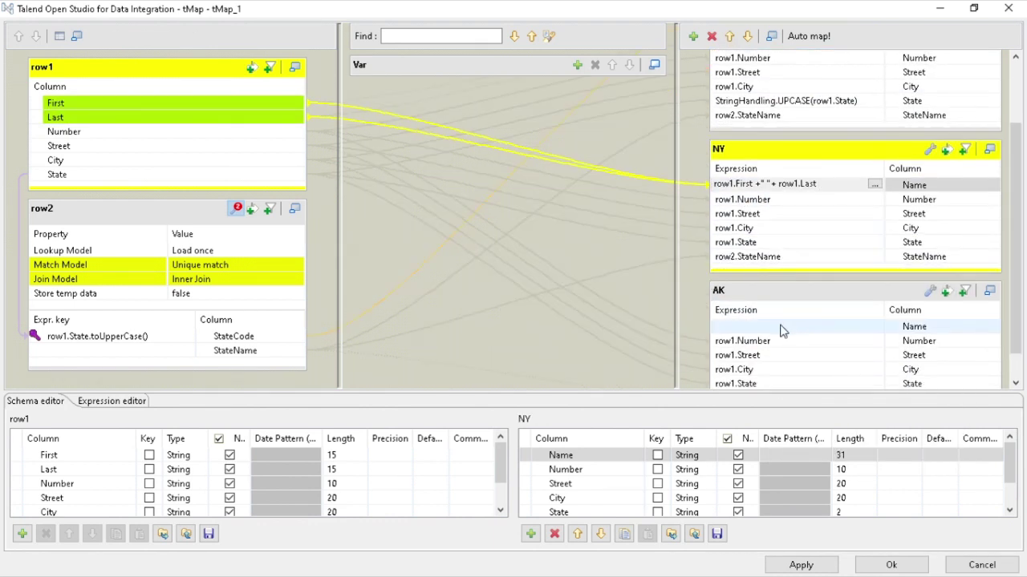
right_click(747, 332)
click(774, 392)
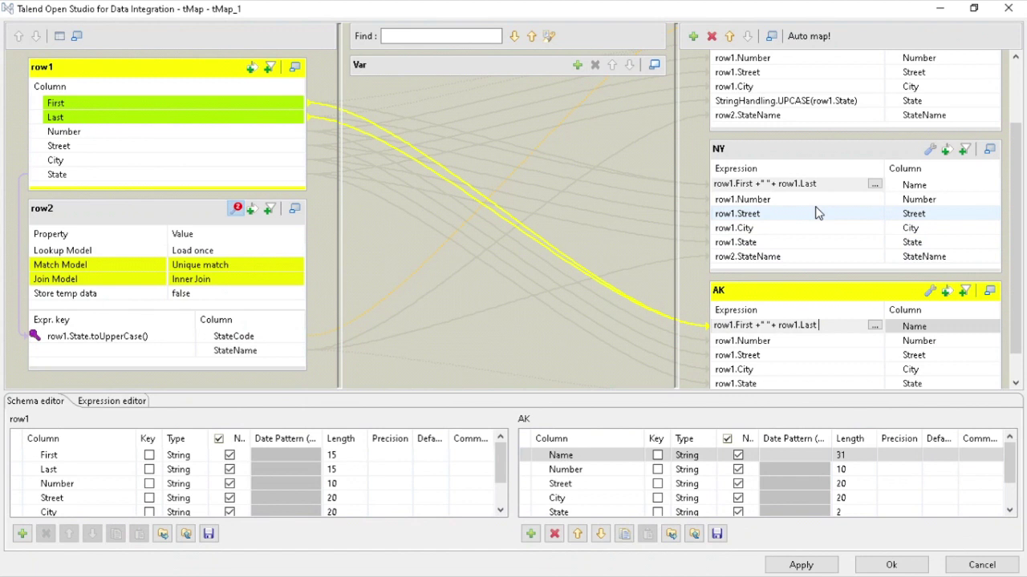
- Replace the State expression in the NY and AK outputs with CappedOut's StringHandling.UPCASE(row1.State)
scroll(813, 192, up, 1)
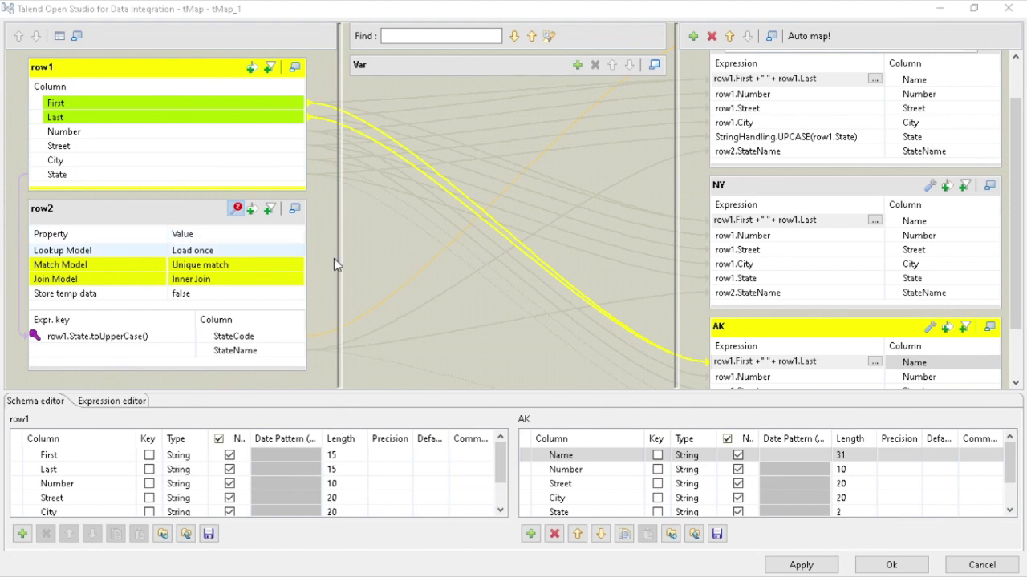
click(841, 138)
key(ctrl+c)
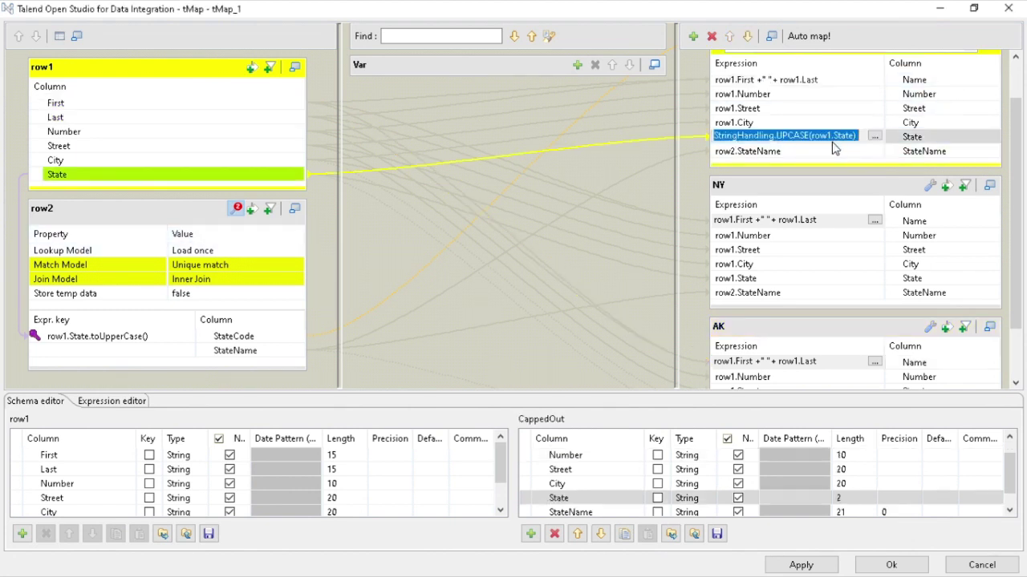
click(774, 278)
key(ctrl+v)
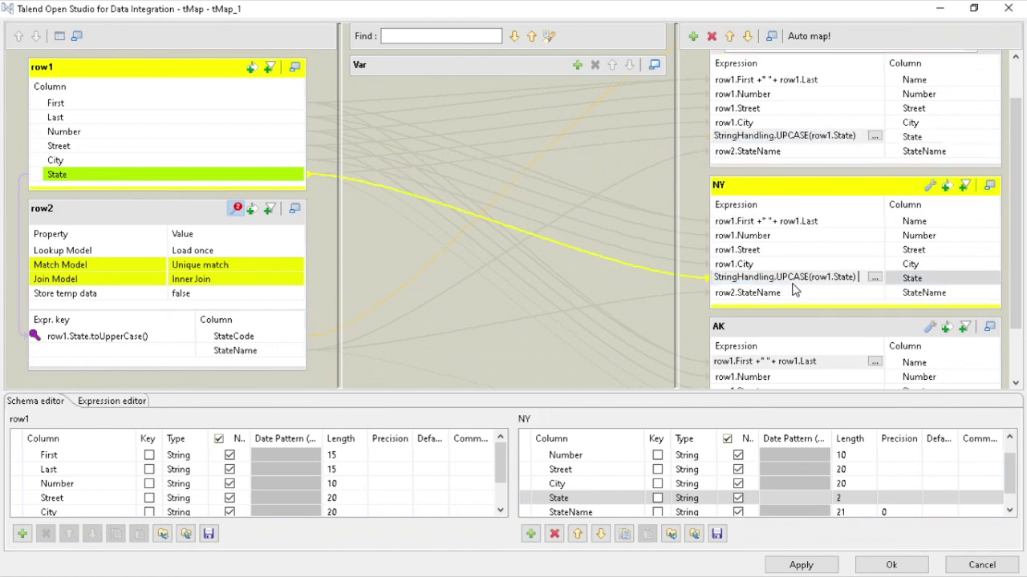
click(913, 279)
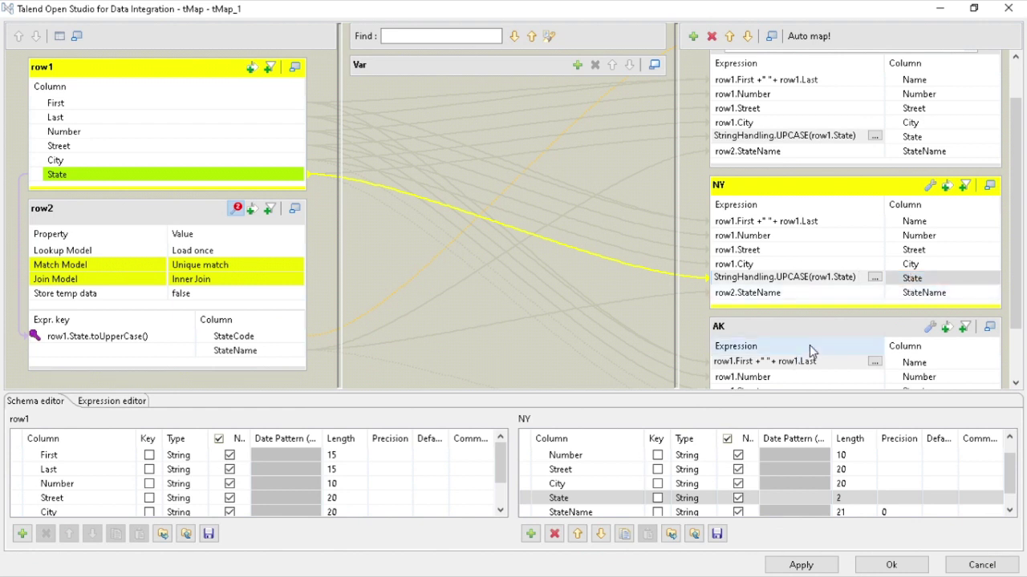
drag(1017, 285, 1020, 316)
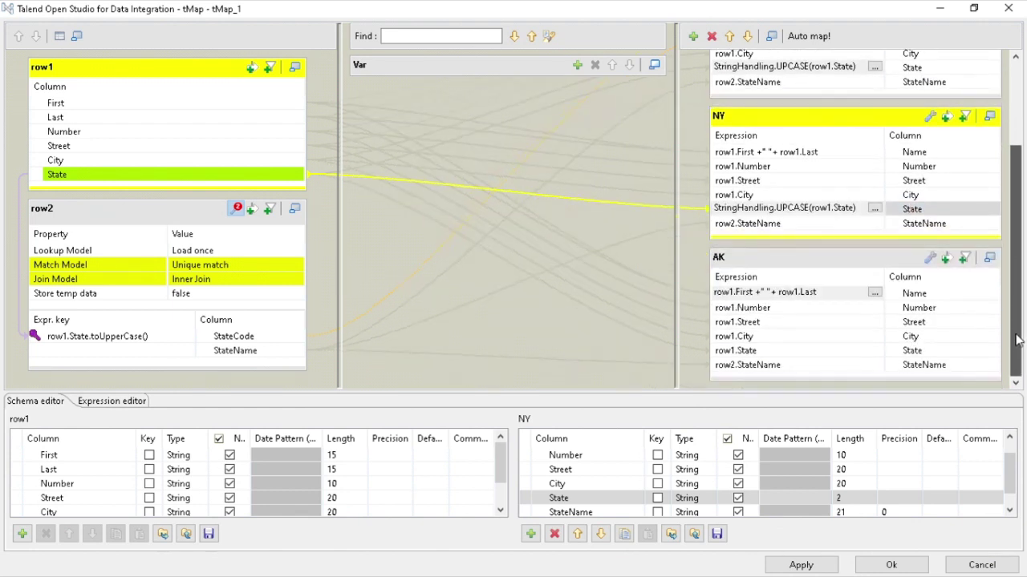
click(811, 351)
key(ctrl+v)
click(922, 353)
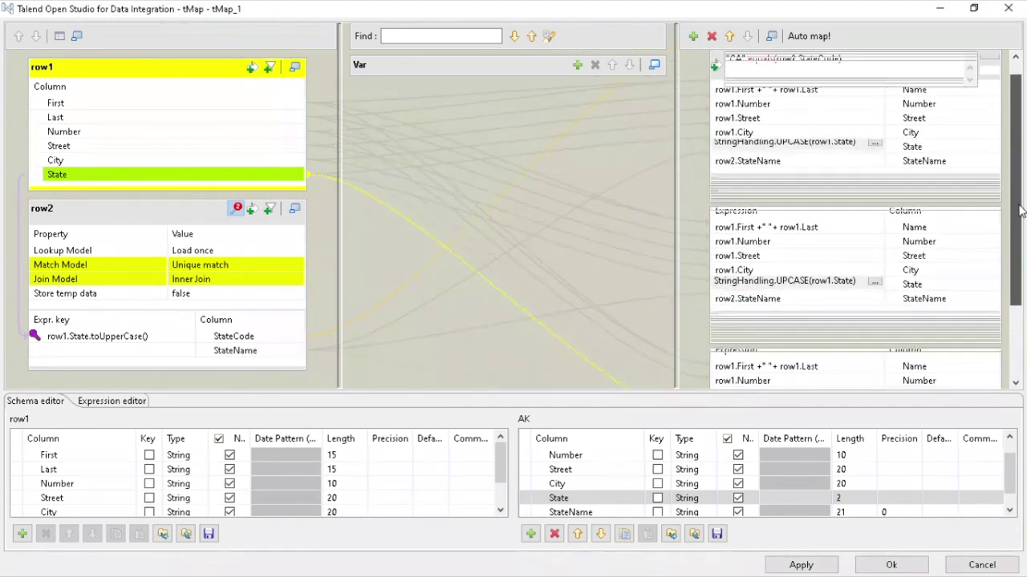
- Copy CappedOut's filter expression "CA".equals(row2.StateCode) into a new expression filter on the NY output
click(717, 91)
key(ctrl+c)
right_click(781, 88)
click(808, 131)
click(795, 259)
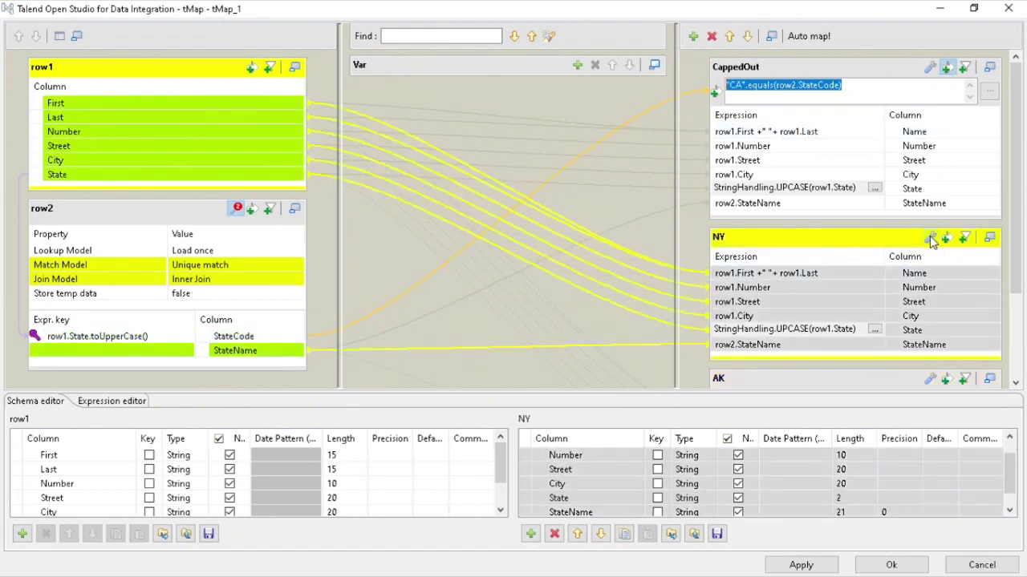
click(947, 239)
right_click(774, 259)
click(801, 313)
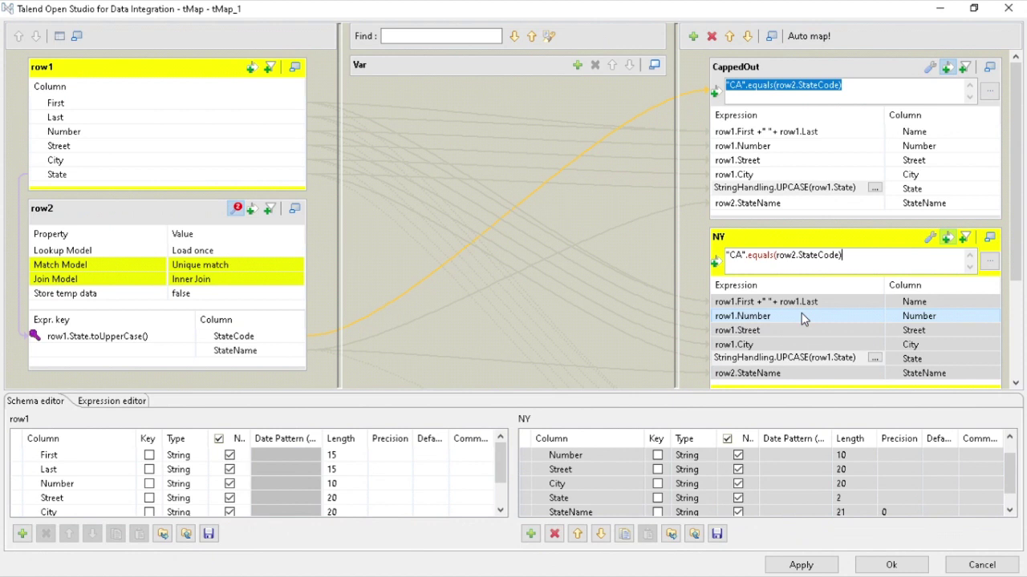
- Change the state code in the NY output's filter so it reads "NY".equals(row2.StateCode)
click(729, 255)
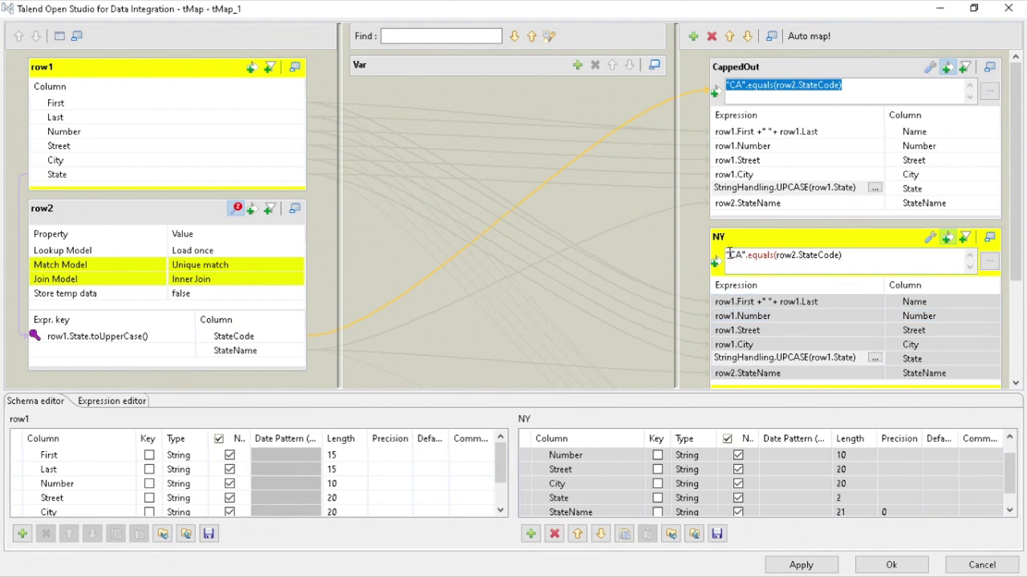
text(NY)
double_click(754, 255)
text(NY)
click(887, 267)
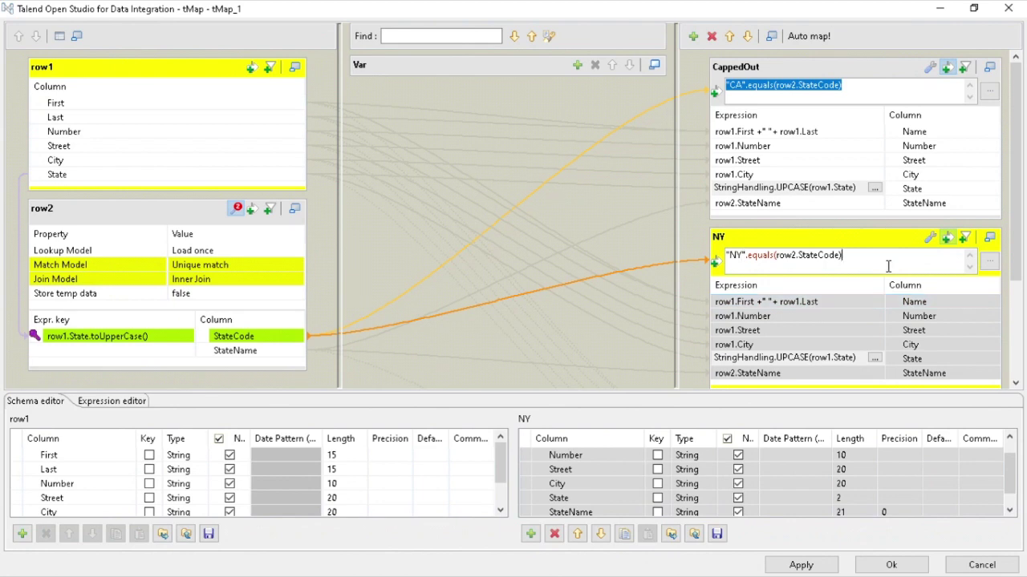
- Add an expression filter to the AK output reading "AK".equals(row2.StateCode), reusing the copied expression
drag(1017, 244, 1017, 309)
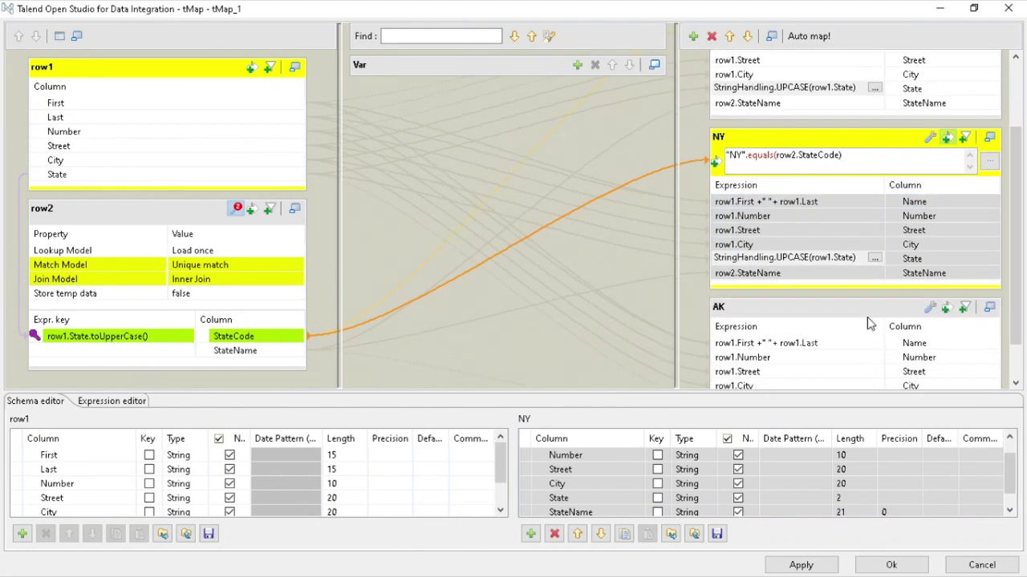
click(845, 321)
click(946, 310)
text(AK)
key(BackSpace)
key(BackSpace)
key(ctrl+v)
double_click(737, 325)
text(AK)
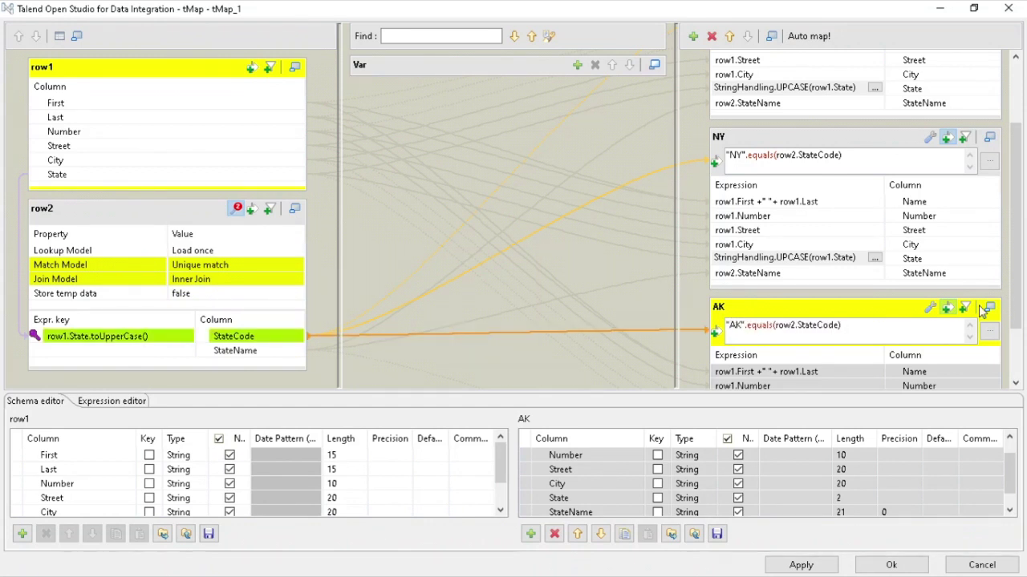
- Accept the tMap_1 mapping, then run the lesson4Filter job and view its execution log
scroll(1018, 321, down, 2)
click(741, 276)
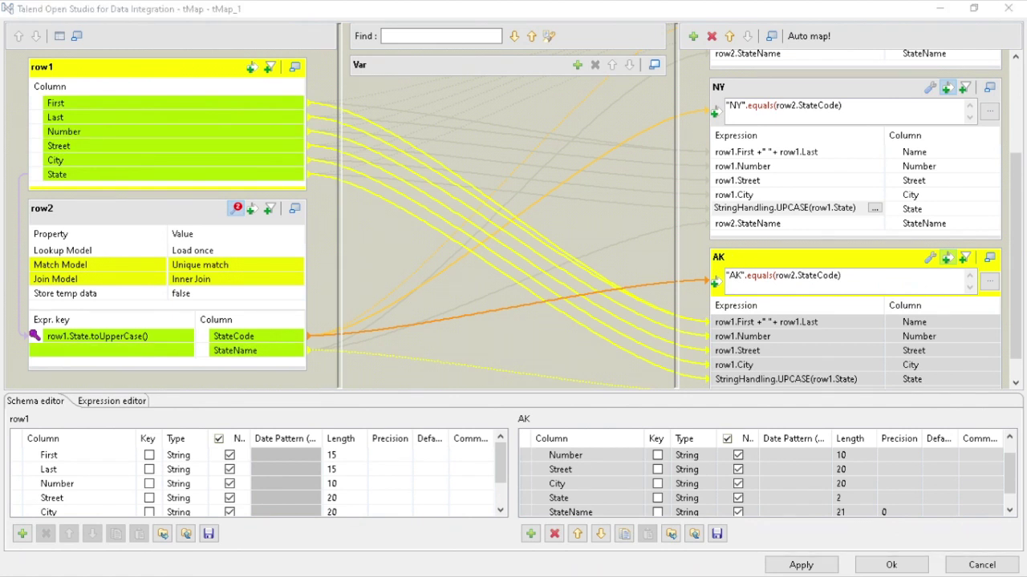
click(879, 566)
click(542, 403)
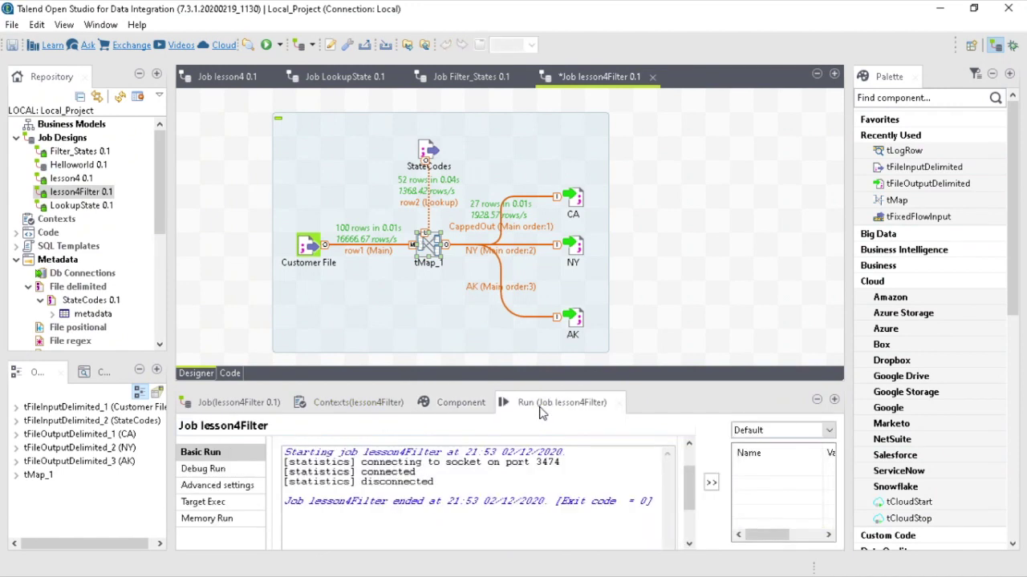
click(314, 467)
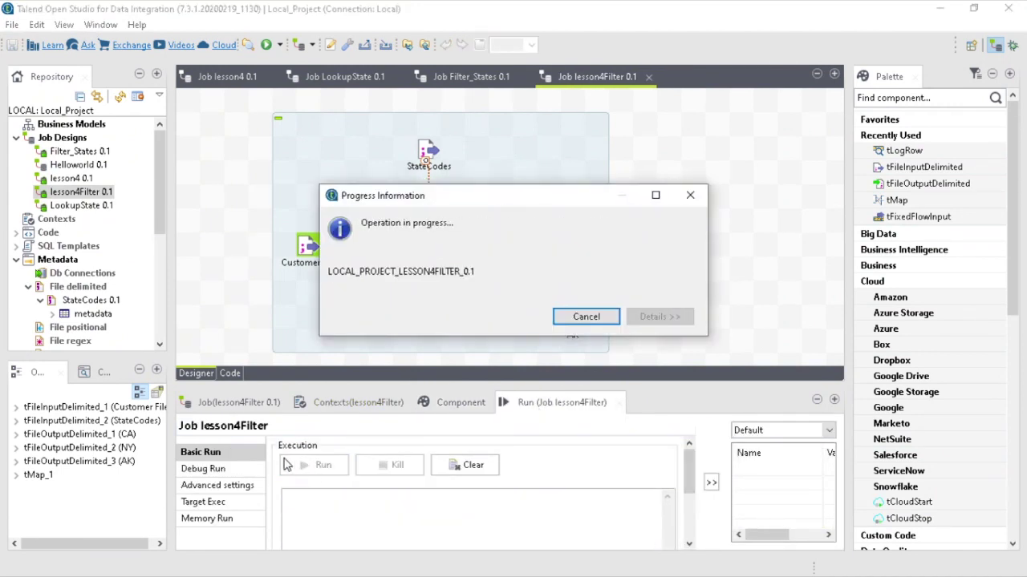
drag(690, 470, 690, 480)
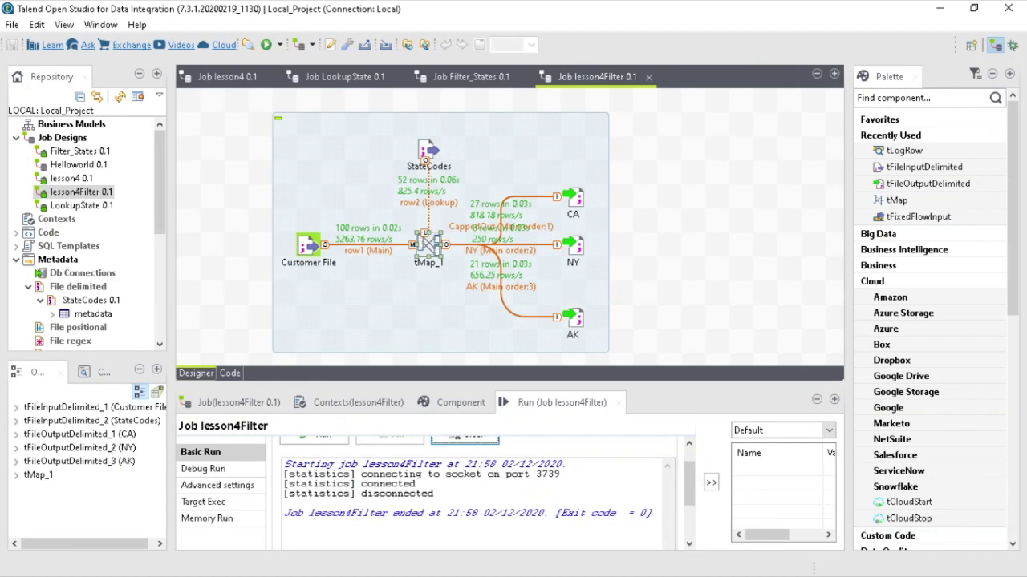
- Switch to the DIBasics folder, open NY.csv in Excel to check its State and StateName columns, and close it
key(alt+Tab)
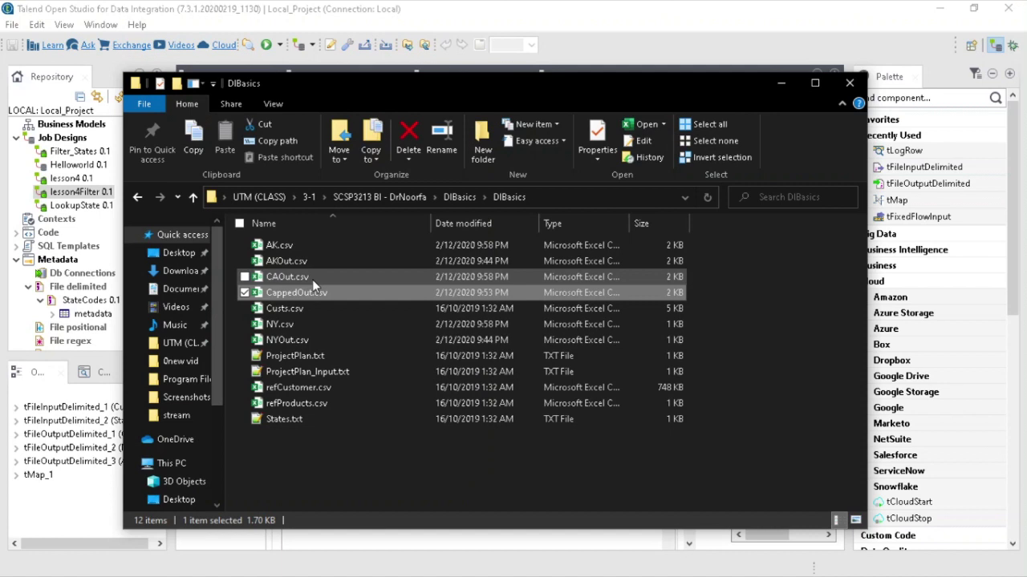
click(303, 338)
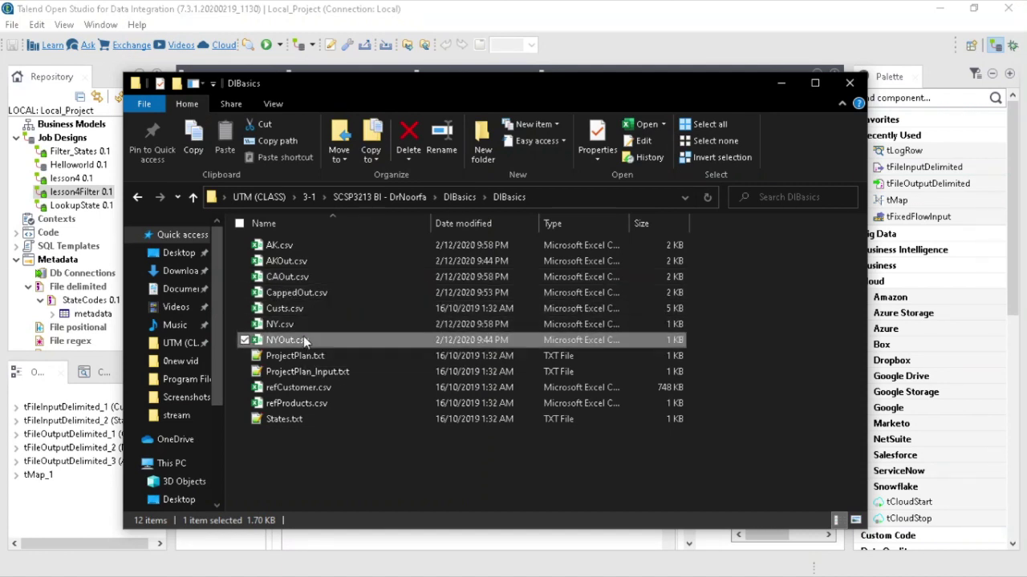
click(310, 323)
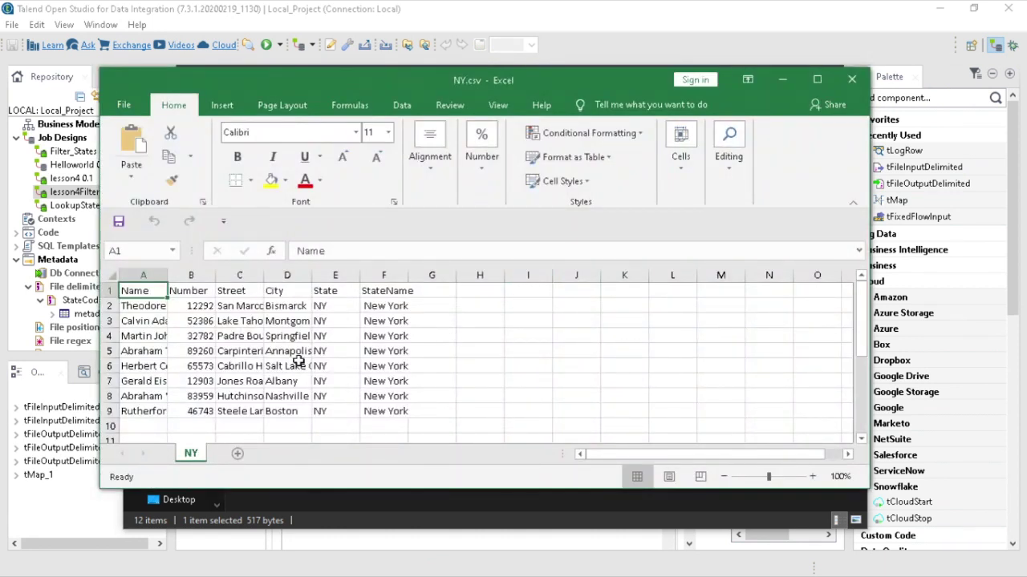
click(346, 319)
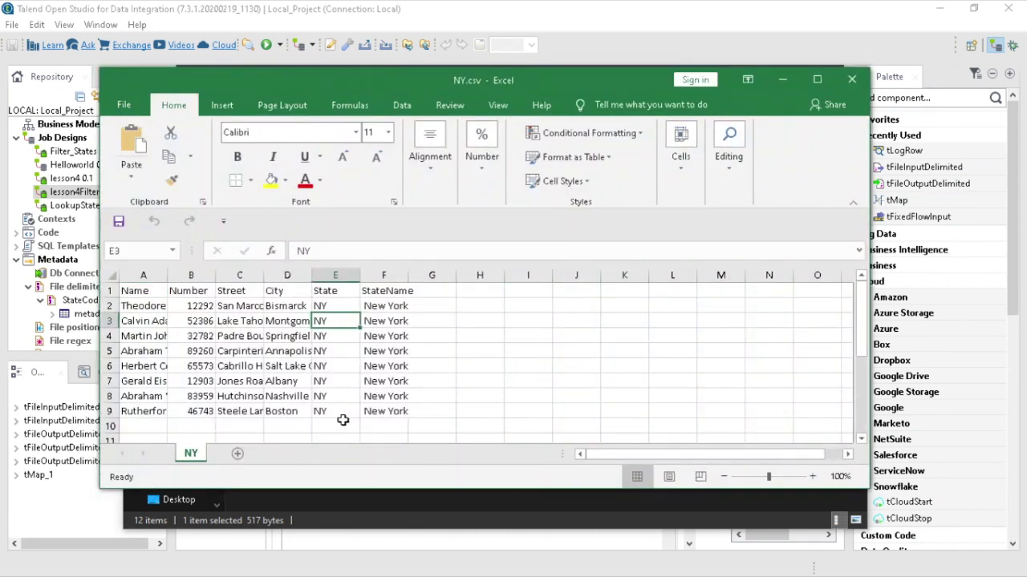
click(852, 79)
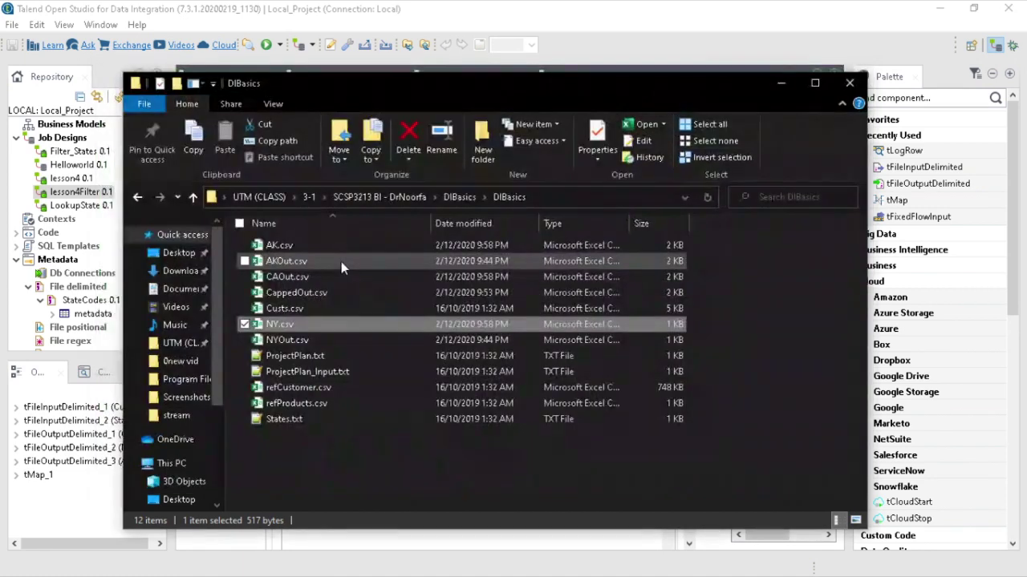
- Open AK.csv in Excel, check the states of its rows, and close the file
double_click(298, 244)
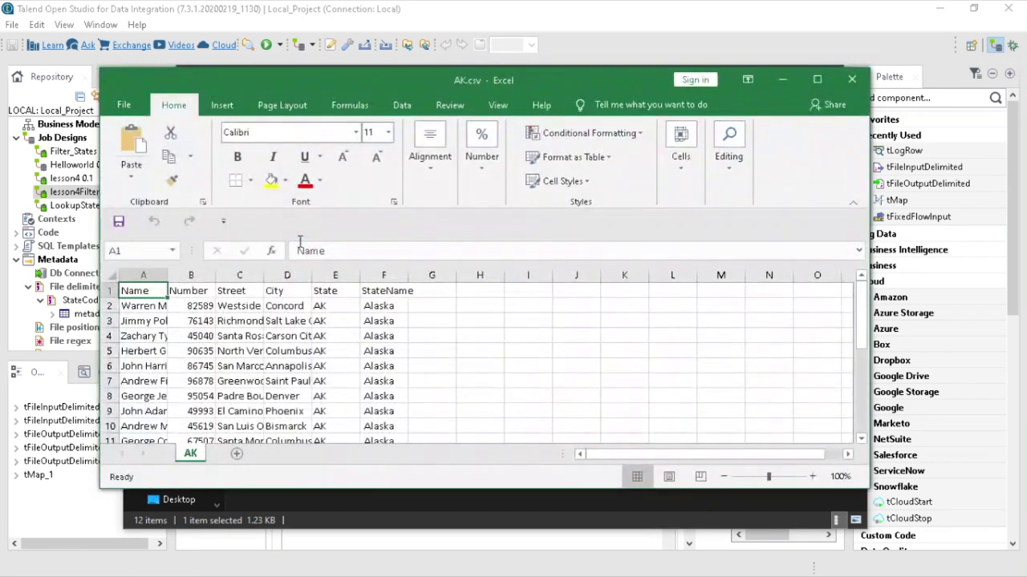
scroll(332, 321, down, 4)
scroll(343, 316, up, 2)
click(849, 77)
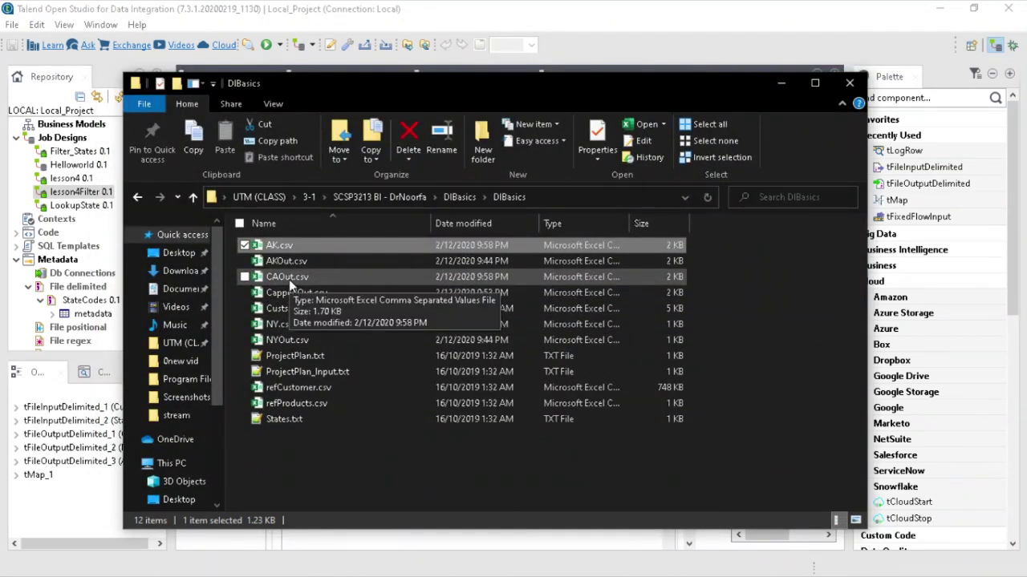
- Open CAOut.csv in Excel to check the states of its rows, then close it and minimize the folder window
double_click(289, 277)
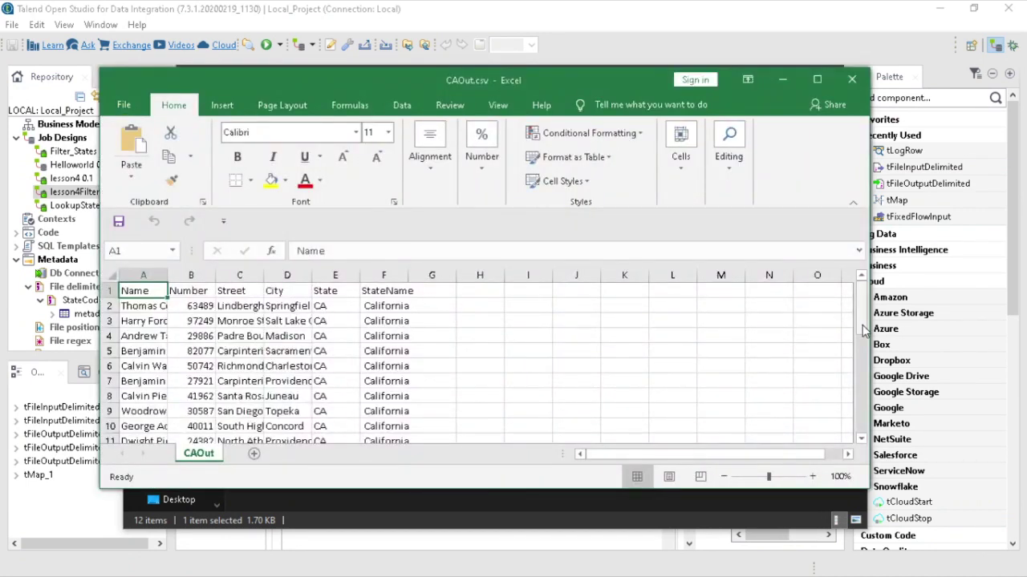
mouse_move(862, 328)
mouse_down()
mouse_move(864, 430)
mouse_move(863, 327)
mouse_up()
click(852, 79)
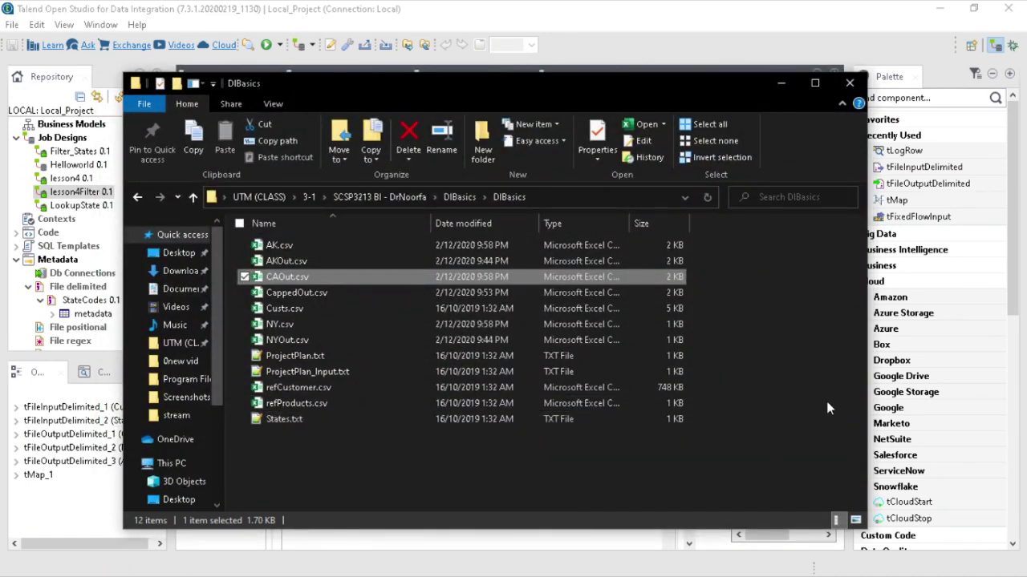
click(794, 83)
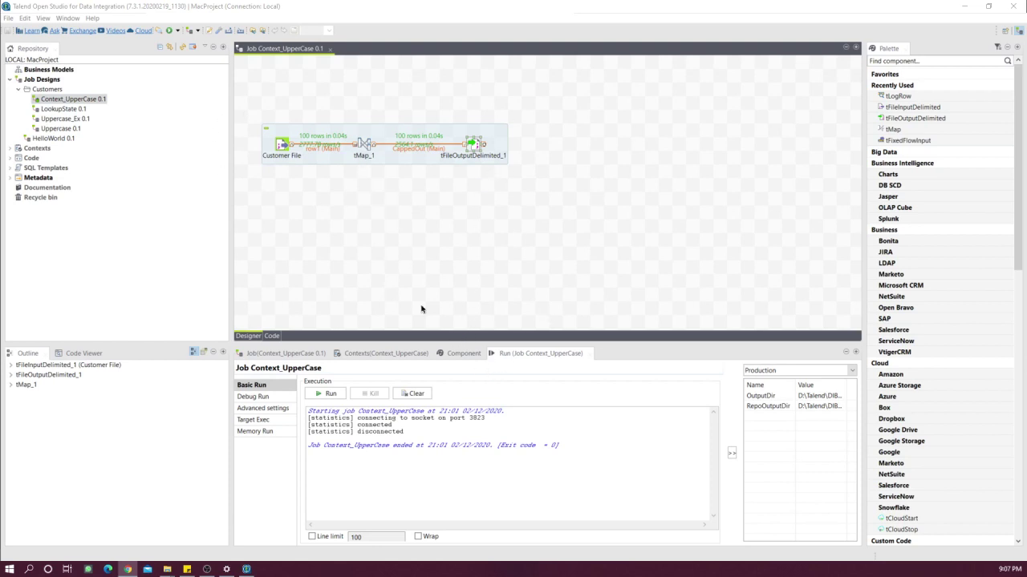
- Review the context variables of job Context_UpperCase and look at the DIBasics folder in File Explorer
click(406, 356)
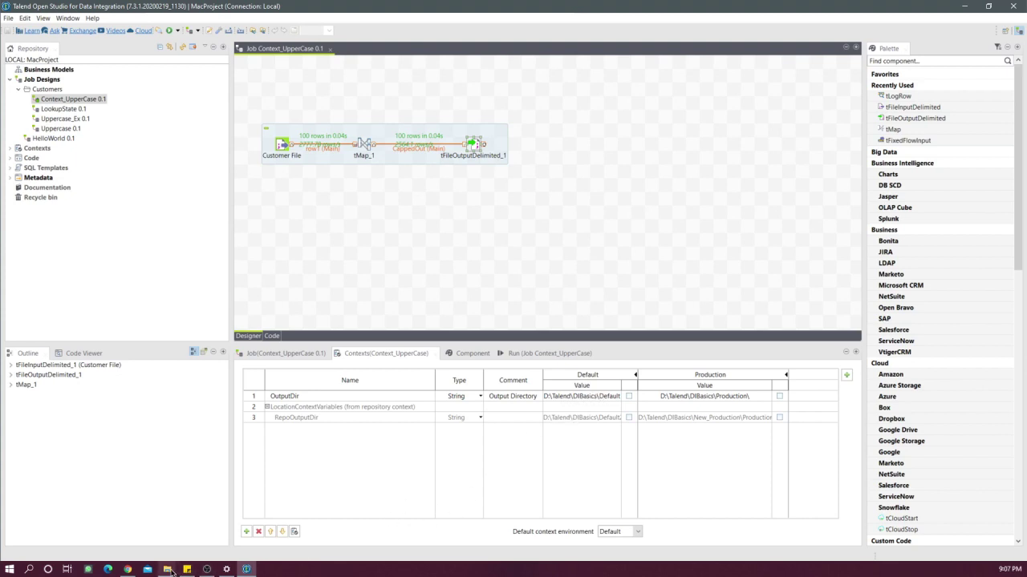
mouse_move(167, 569)
click(127, 519)
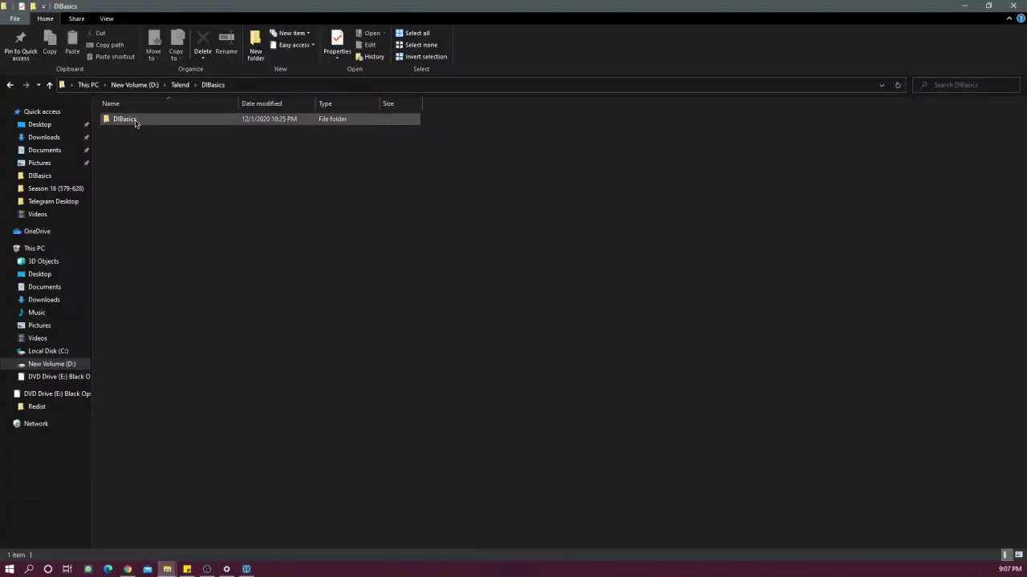
click(230, 87)
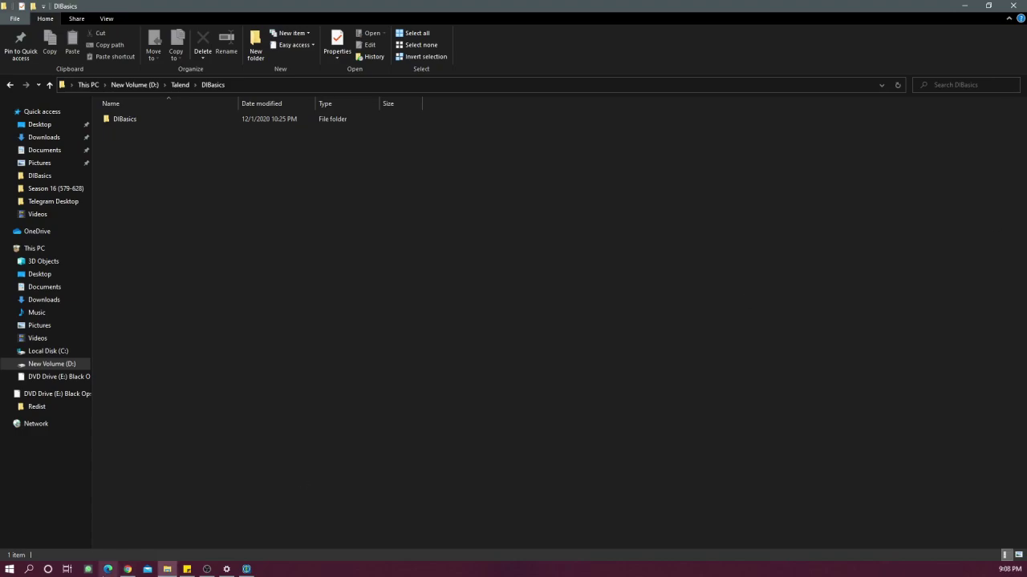
- Return to Talend and review the job's Default and Production contexts in the context configuration
click(246, 570)
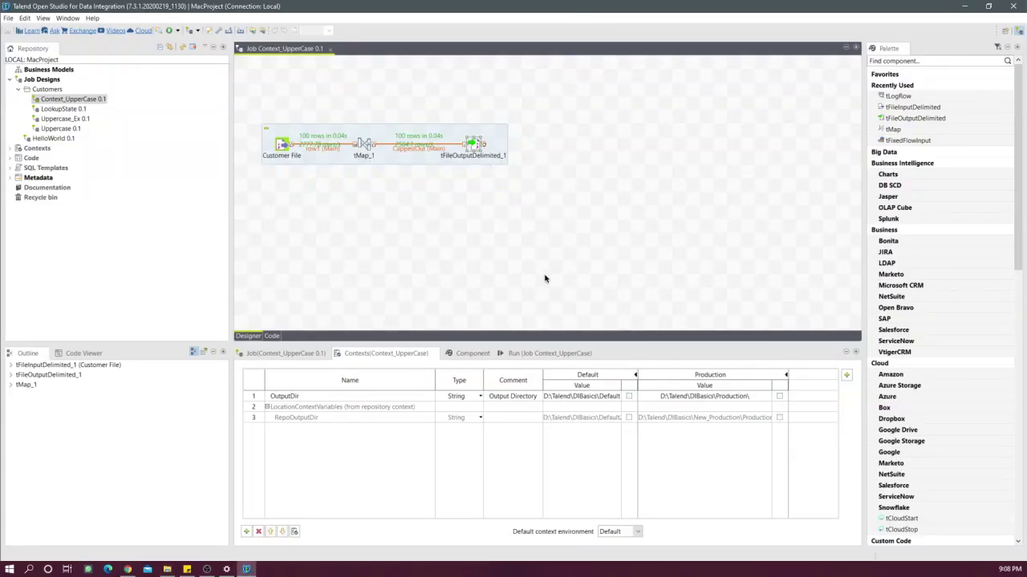
click(847, 377)
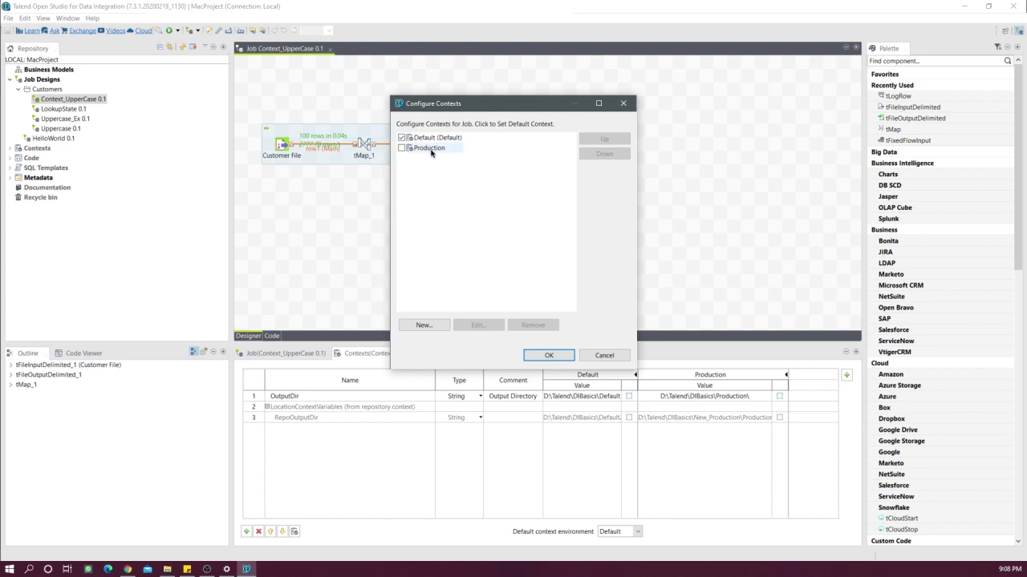
click(549, 357)
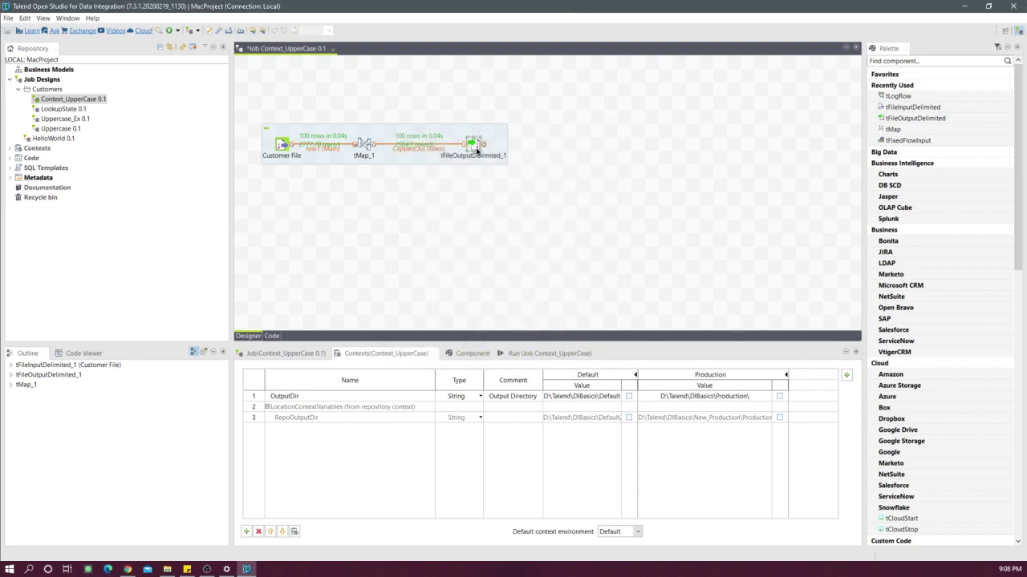
- Re-enter the context variable in tFileOutputDelimited_1's file name through code completion, giving context.OutputDir + "out.csv"
double_click(476, 149)
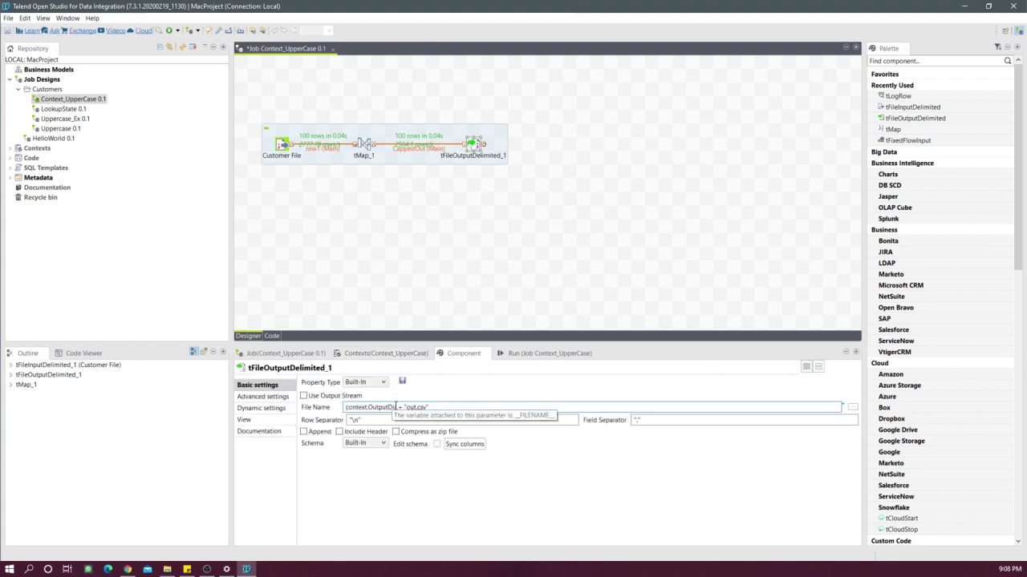
click(396, 407)
key(BackSpace)
key(BackSpace)
key(BackSpace)
key(BackSpace)
key(BackSpace)
key(BackSpace)
key(BackSpace)
key(BackSpace)
key(BackSpace)
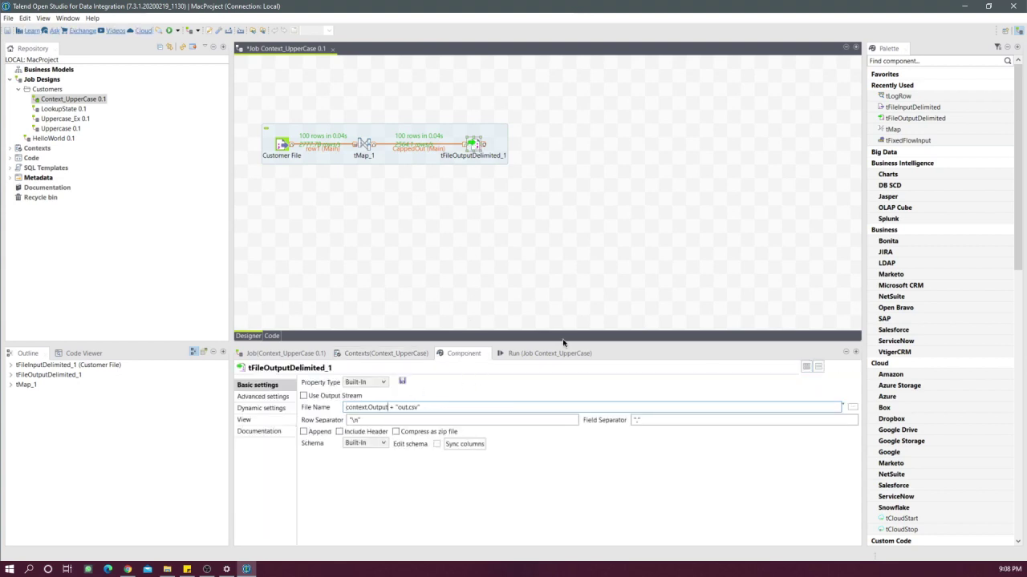
key(Delete)
text(.)
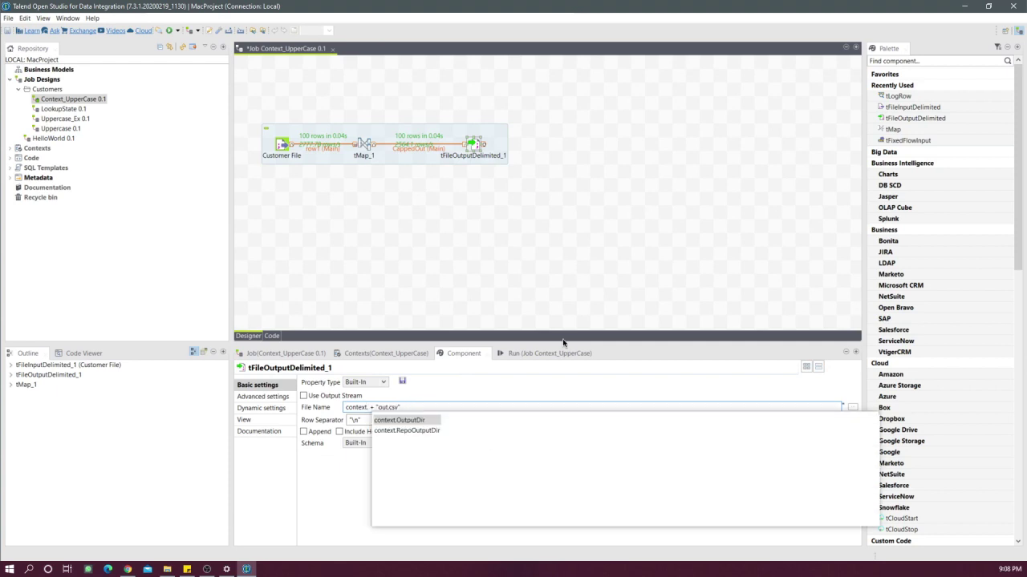
click(431, 420)
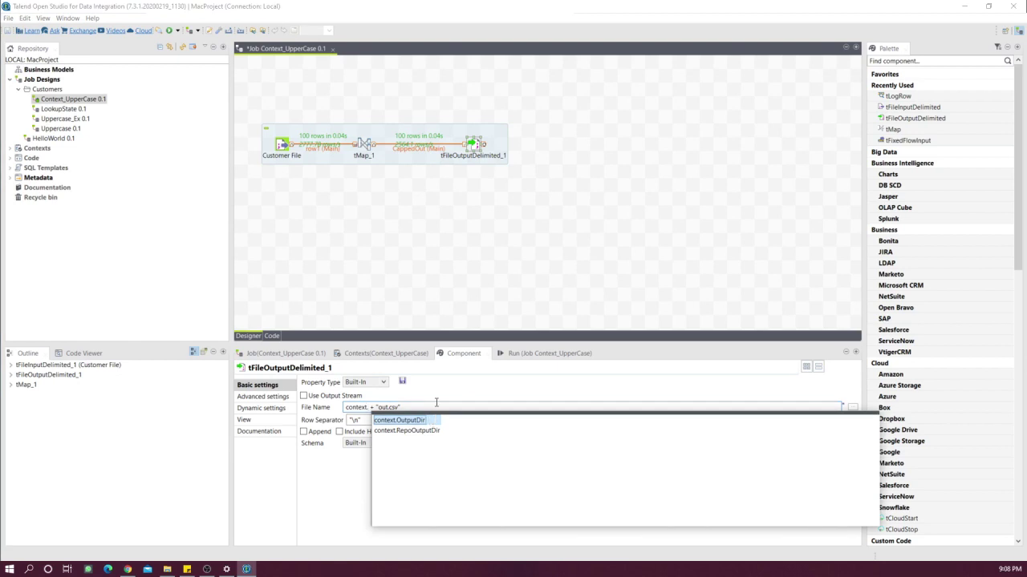
key(Return)
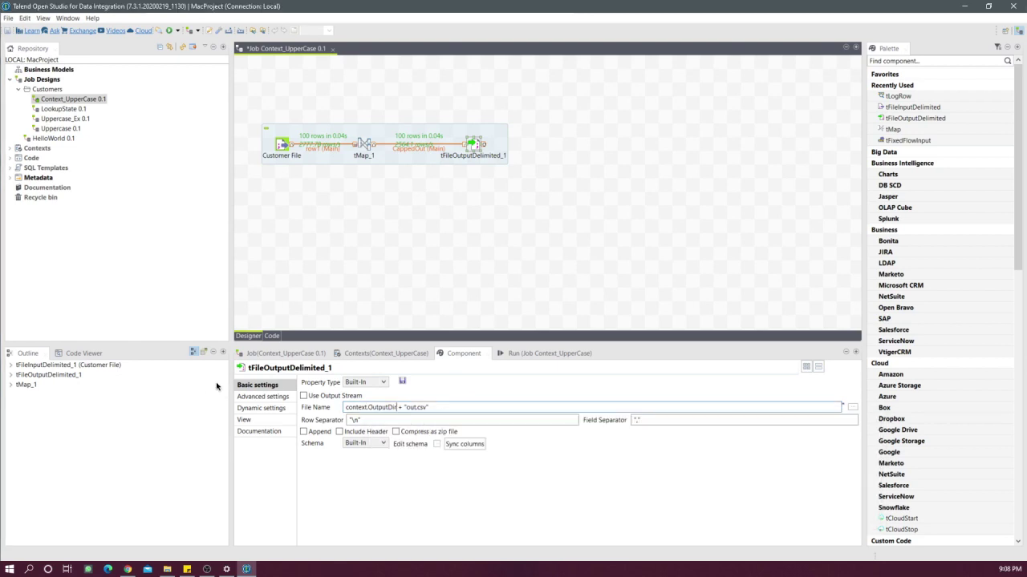
- Compare the OutputDir context variable's definition with the file name setting of tFileOutputDelimited_1
click(371, 353)
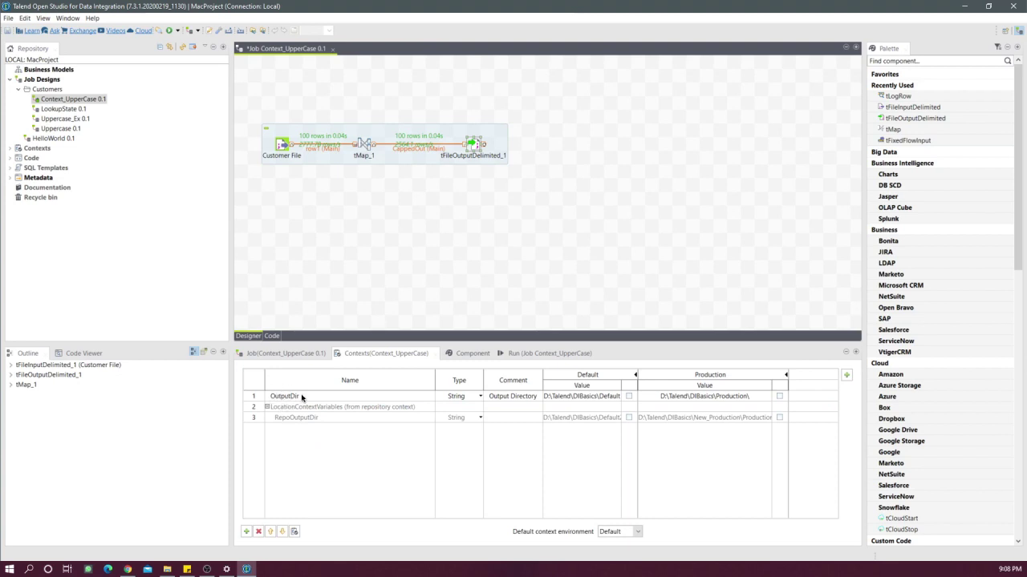
click(470, 354)
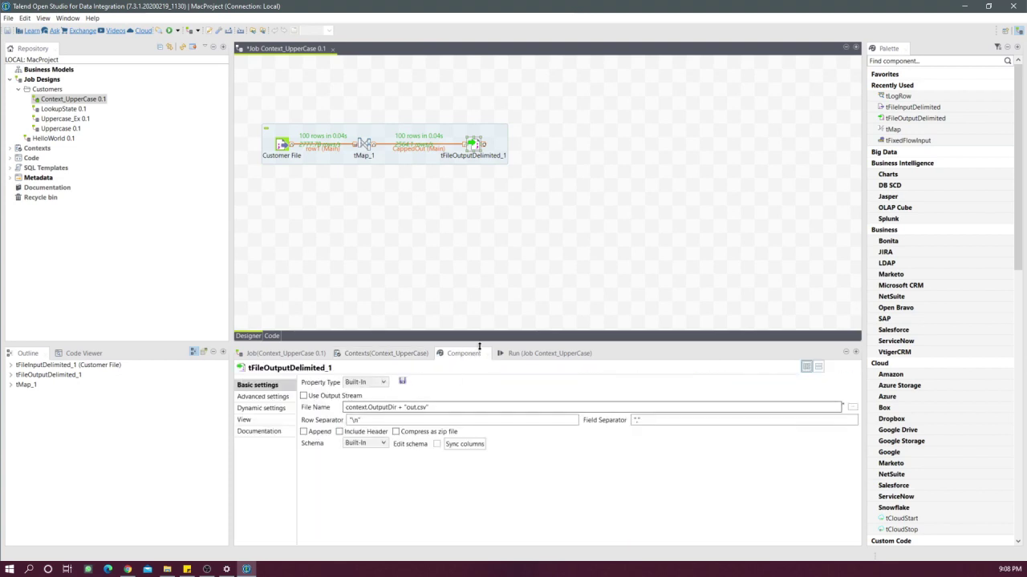
- Run the Context_UpperCase job with the Default context
click(551, 355)
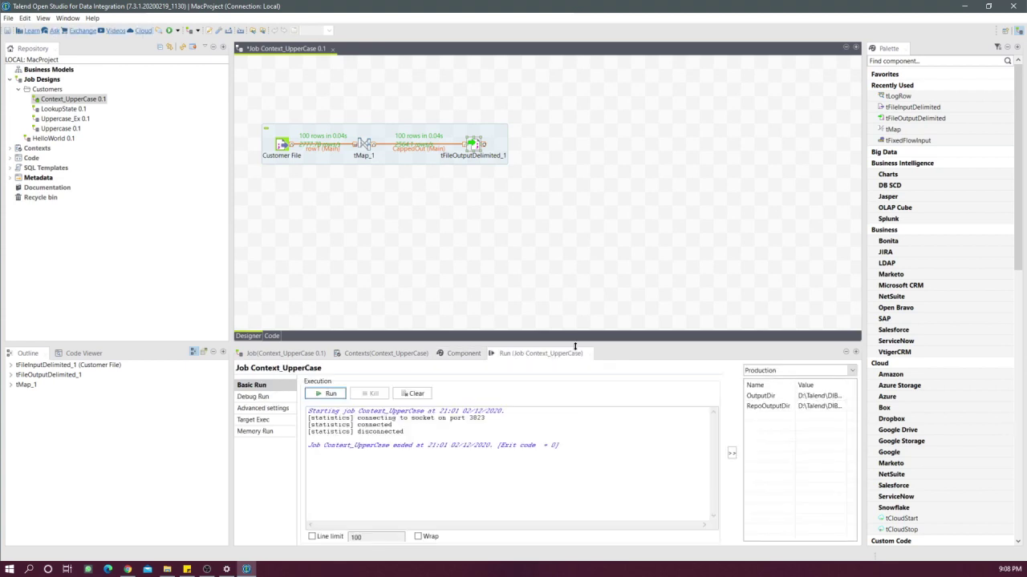
click(766, 371)
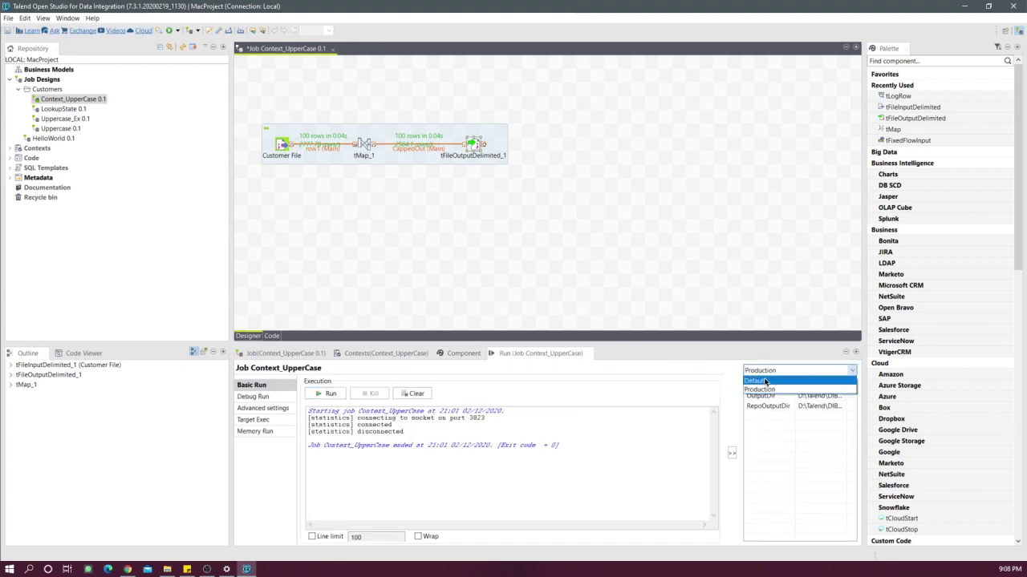
click(766, 382)
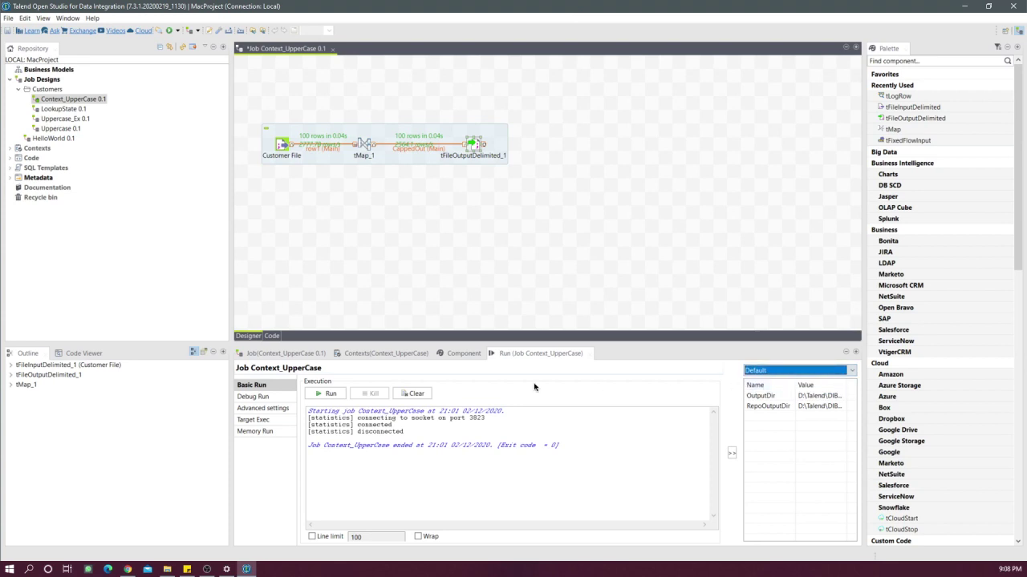
click(325, 396)
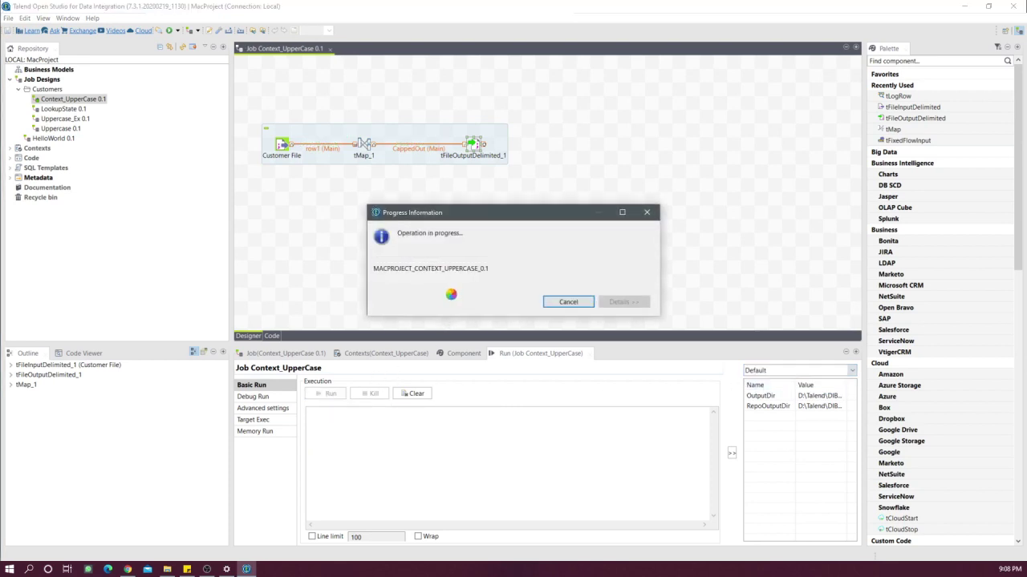
- Switch to File Explorer, view the contents of Defaultout.csv in the DIBasics folder, and close the file
click(166, 570)
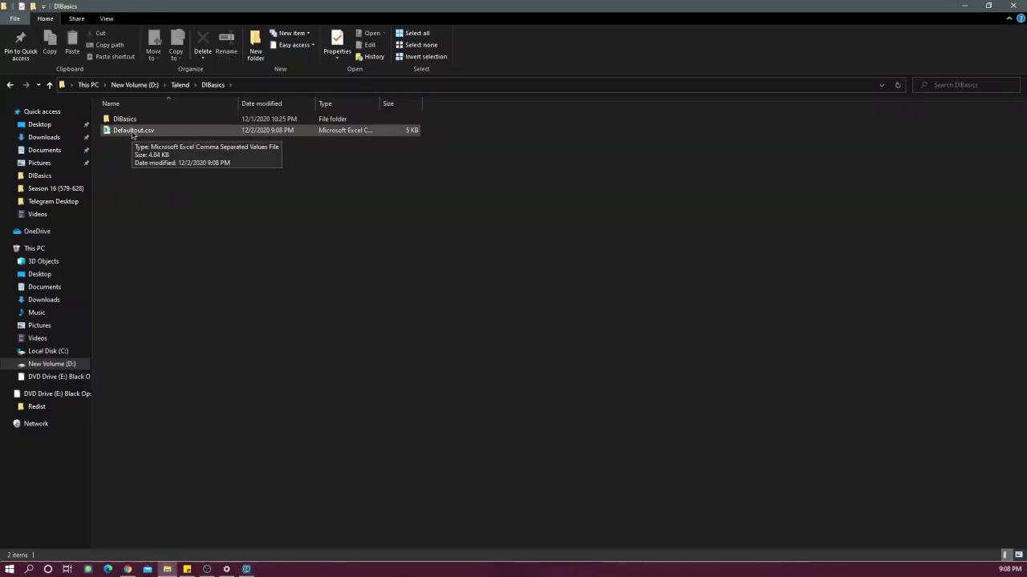
double_click(132, 132)
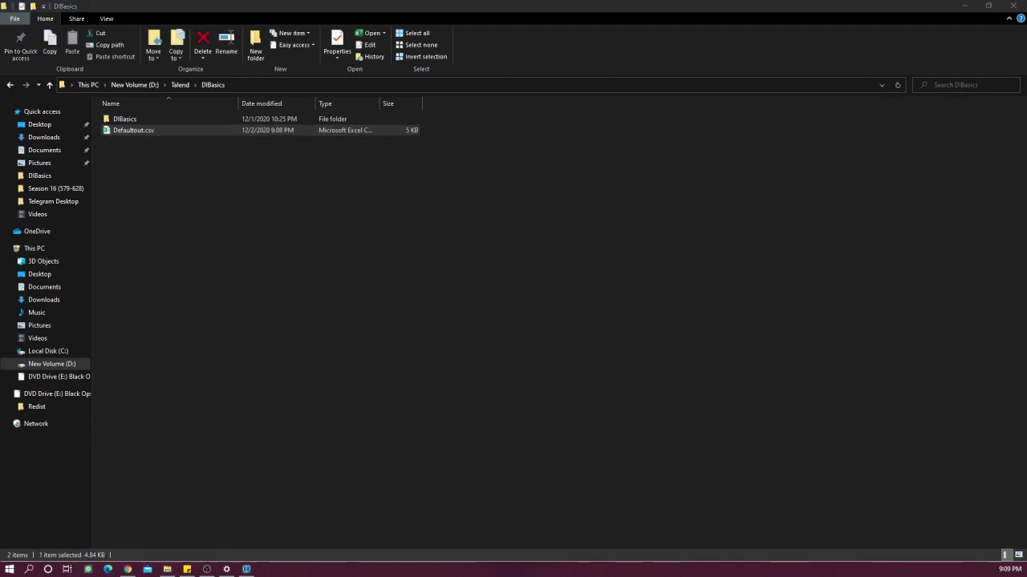
drag(510, 193, 486, 190)
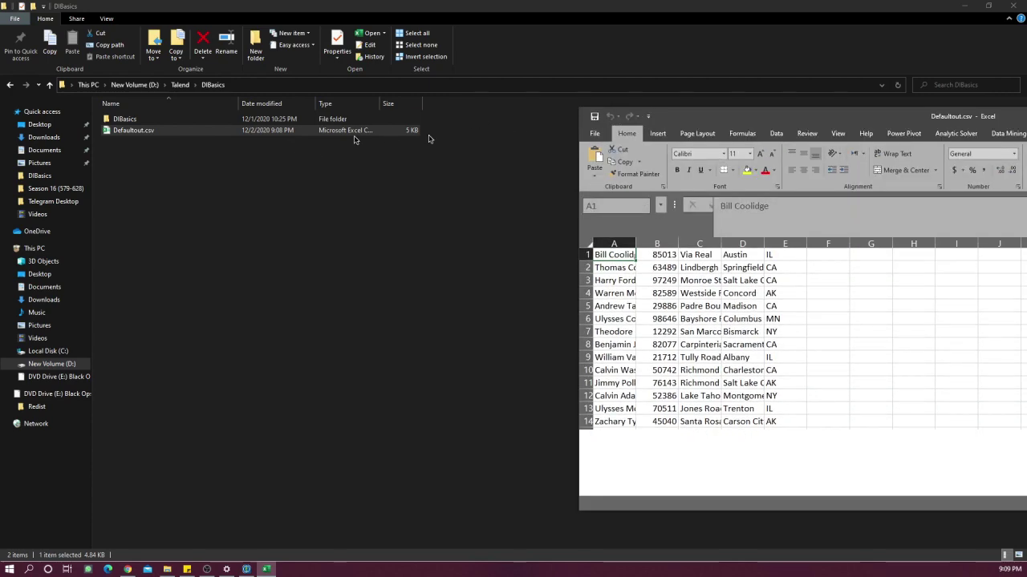
drag(681, 122, 531, 123)
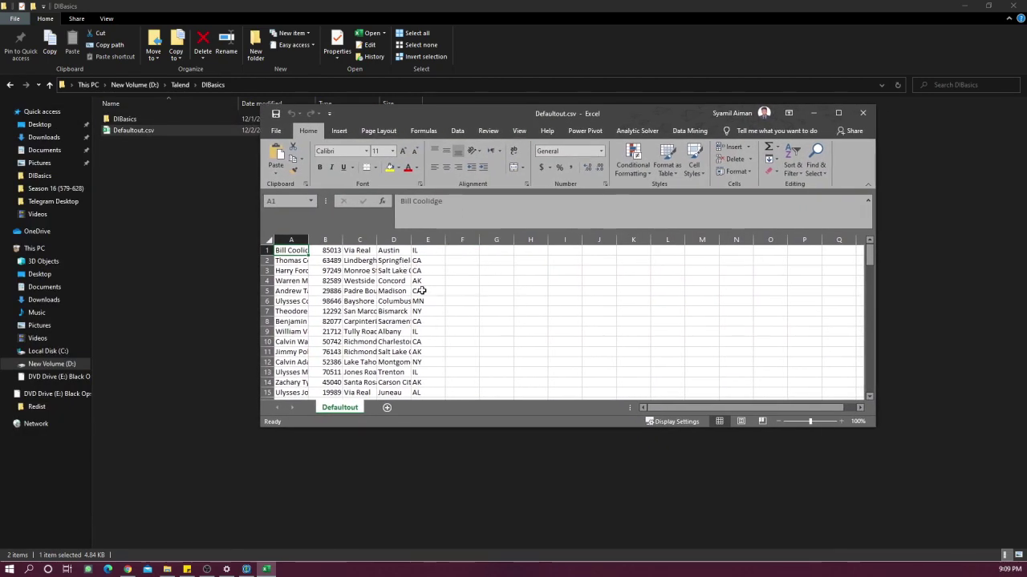
click(863, 112)
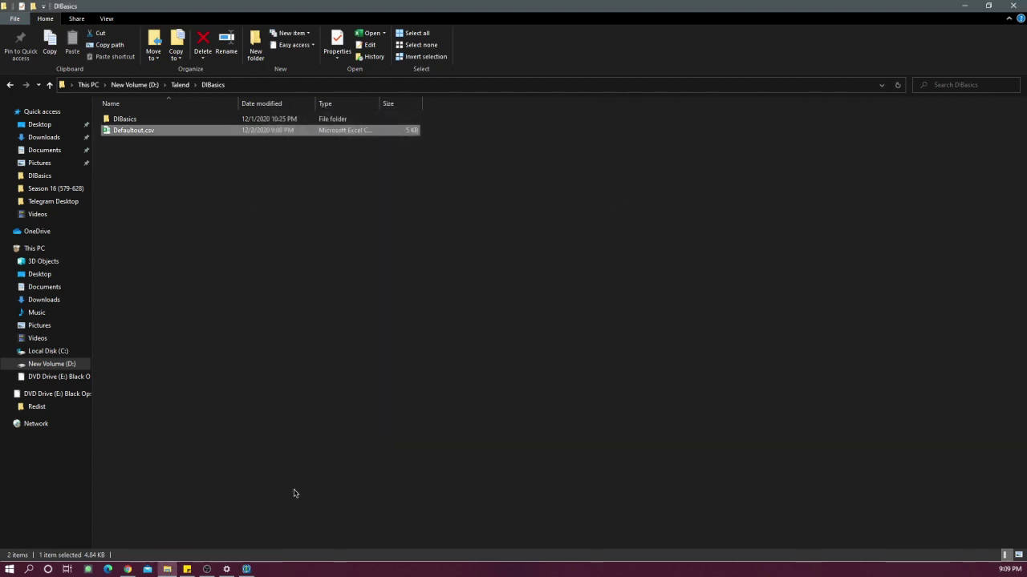
- Return to Talend and run the Context_UpperCase job with the Production context
key(alt+Tab)
click(792, 372)
click(773, 390)
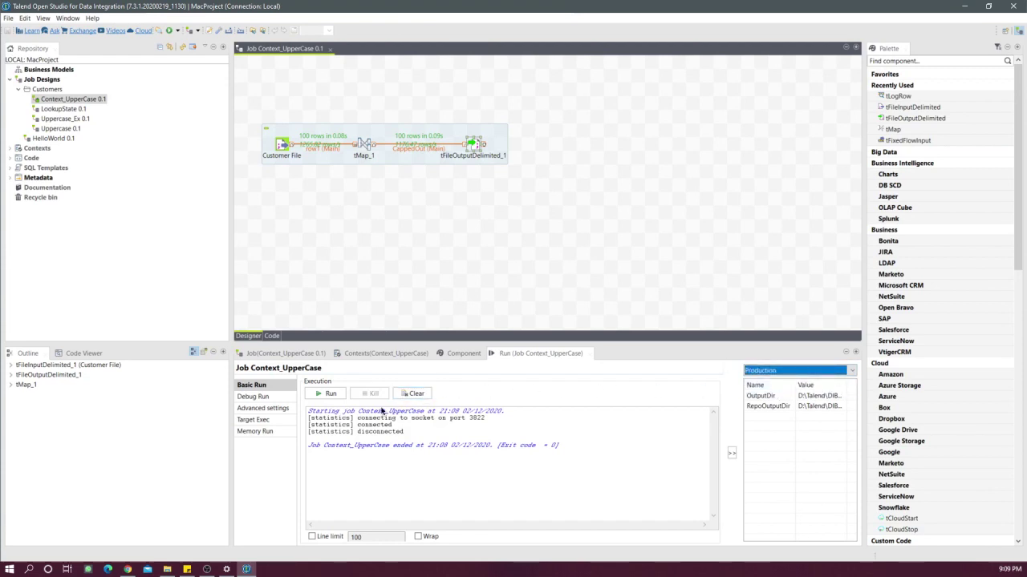
click(332, 396)
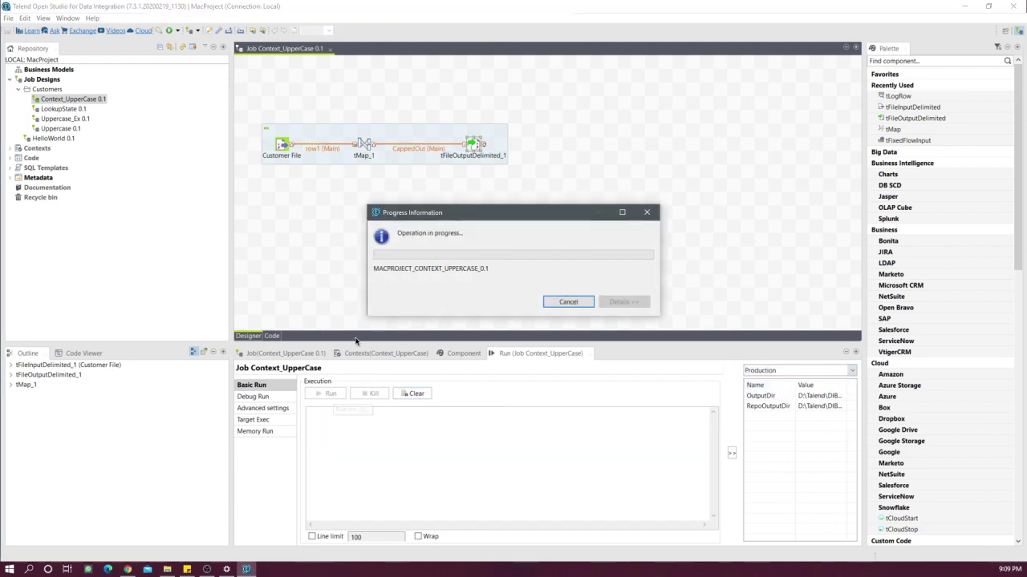
- Check the Production folder inside DIBasics in File Explorer for the job's output file, and go back up to DIBasics
click(167, 570)
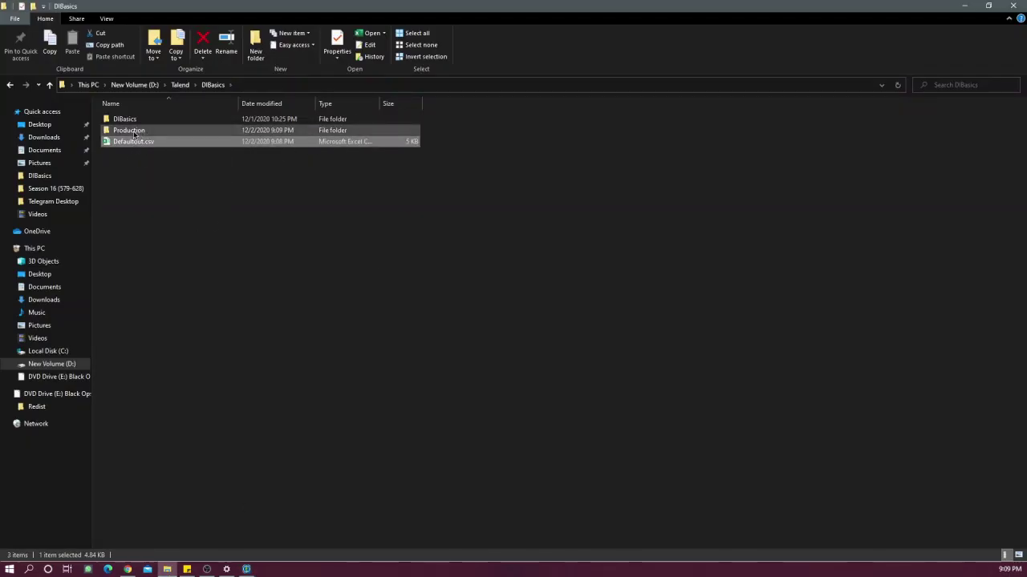
click(134, 134)
double_click(134, 132)
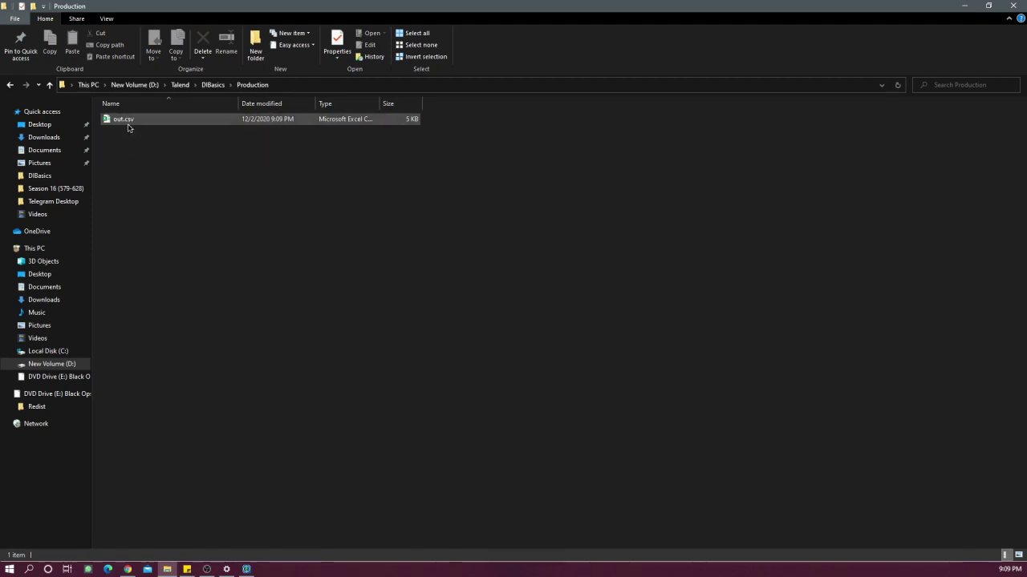
click(49, 85)
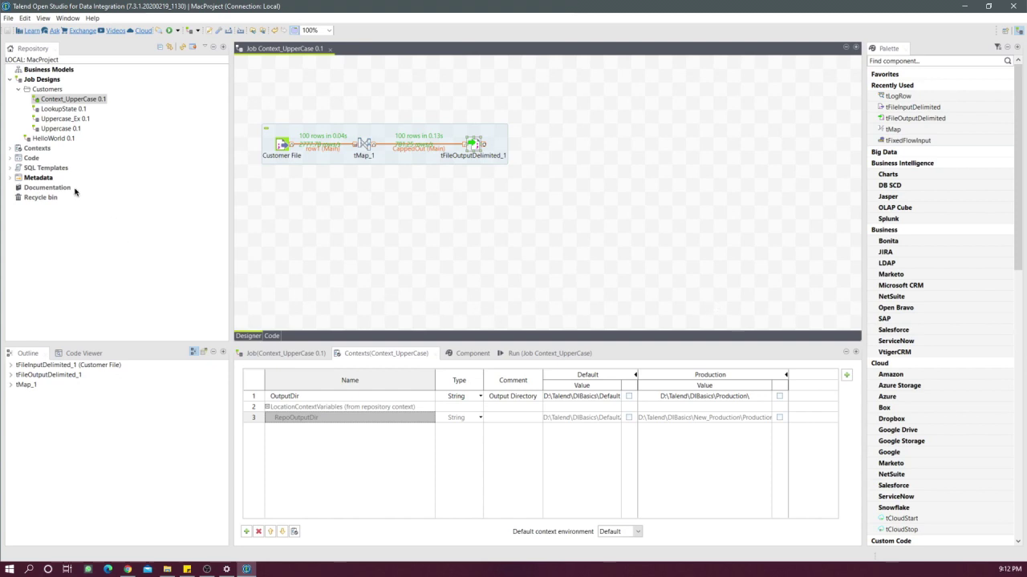
click(24, 148)
right_click(27, 150)
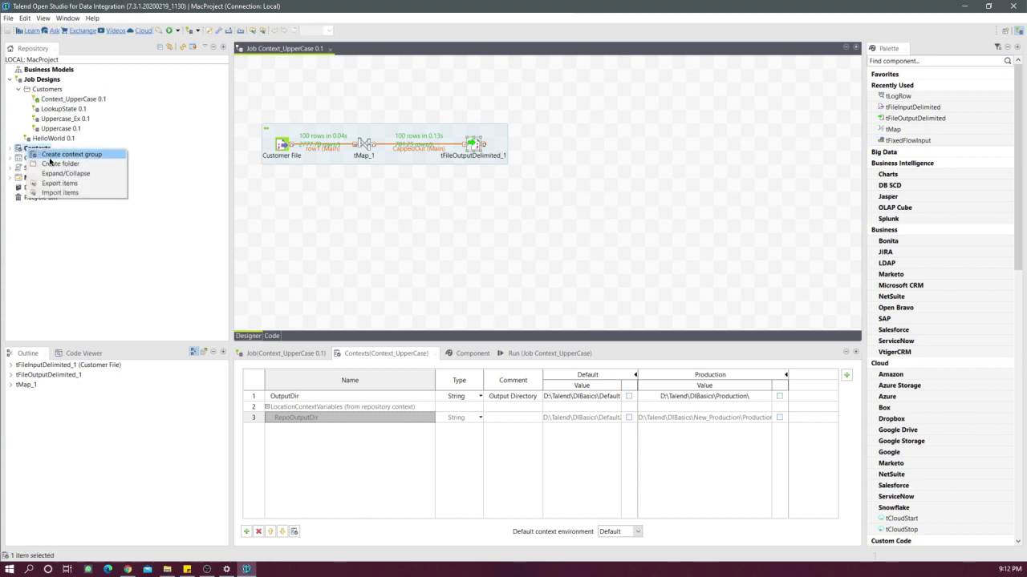
click(68, 154)
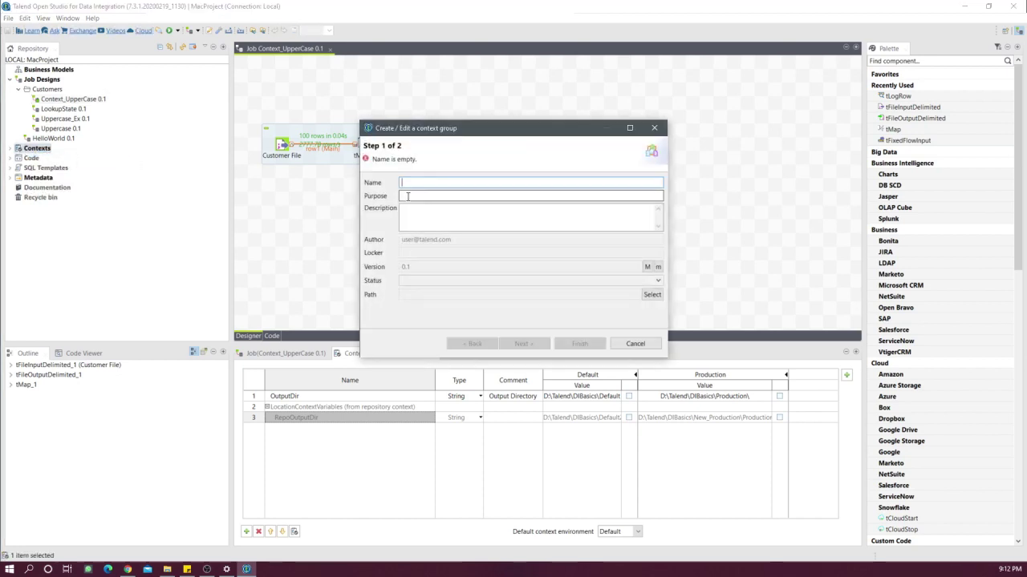
click(654, 127)
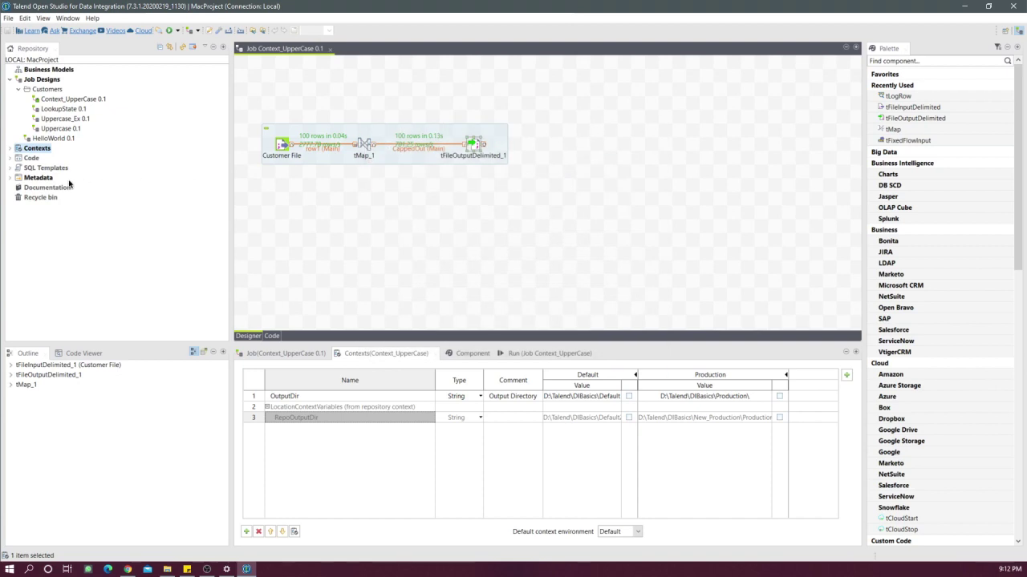
- Open the LocationContextVariables context group from the repository and review its name, purpose and description
click(11, 149)
click(66, 159)
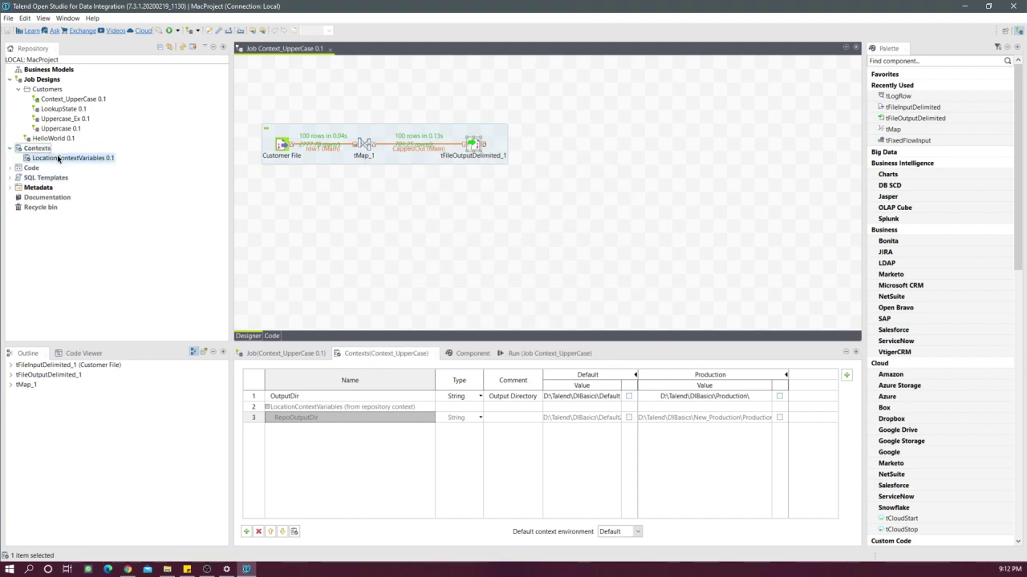
double_click(66, 159)
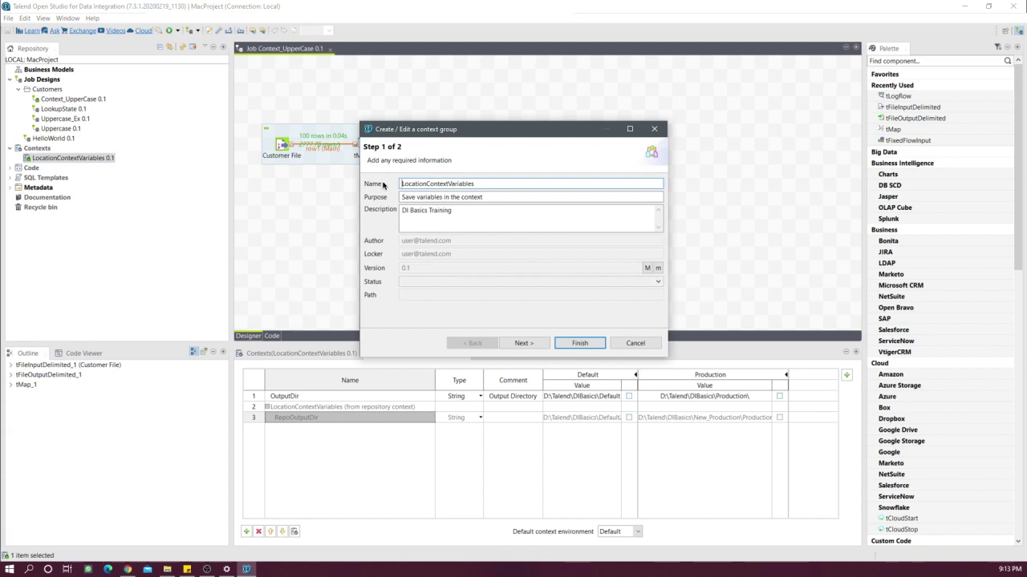
click(449, 212)
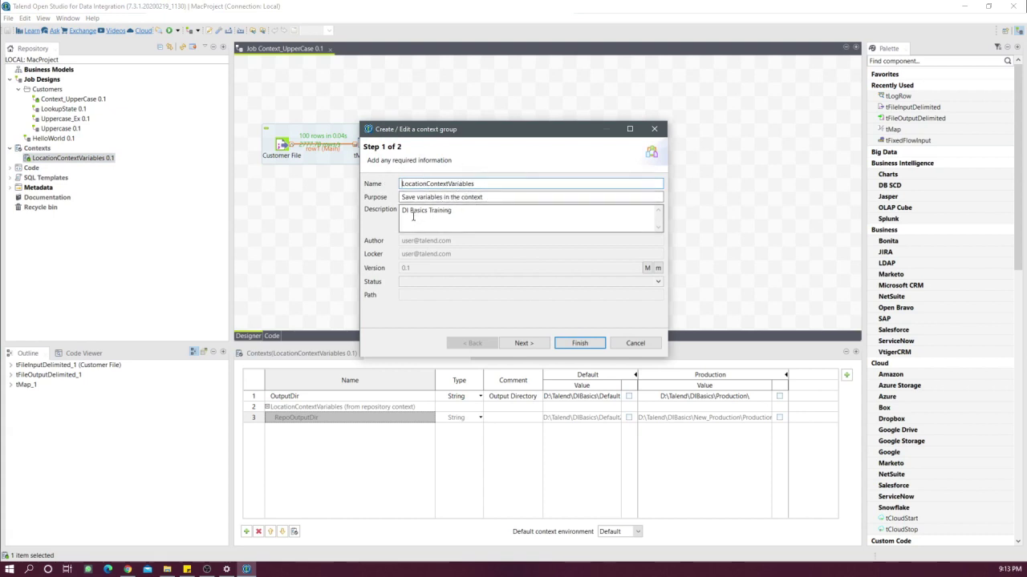
- Examine the RepoOutputDir variable's type and context values in the second step of the context group wizard
click(521, 344)
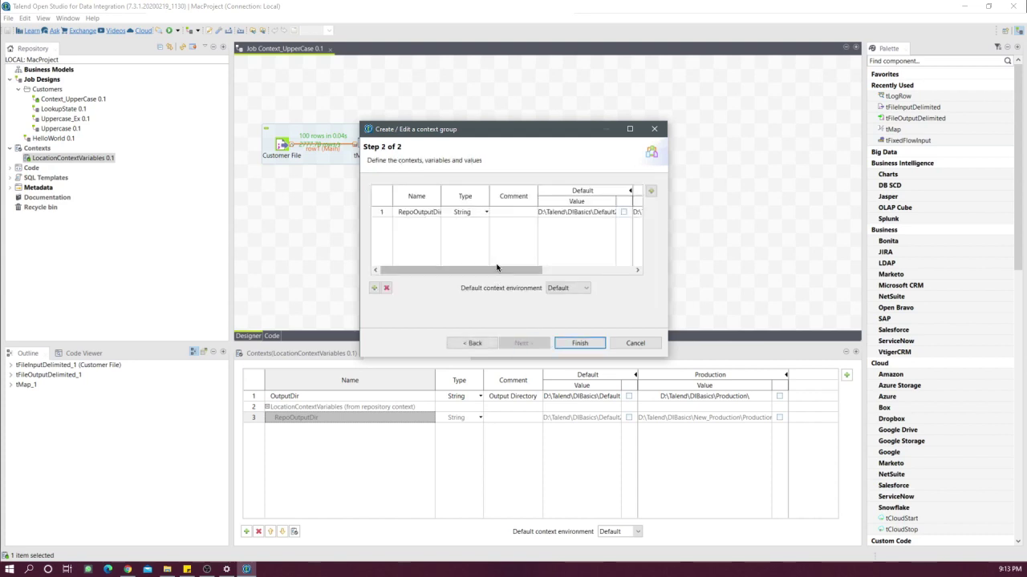
drag(507, 270, 450, 269)
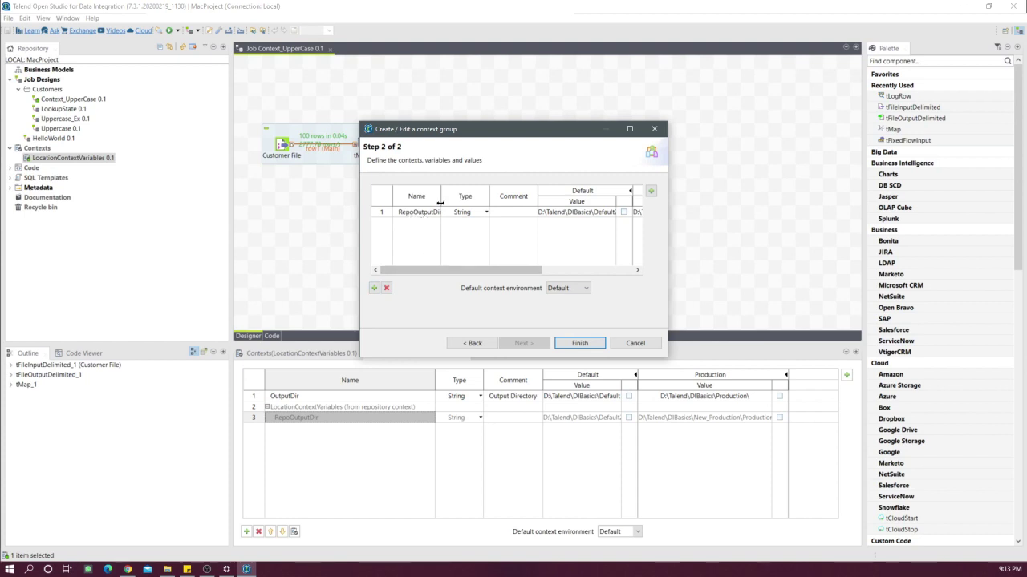
drag(441, 195, 450, 193)
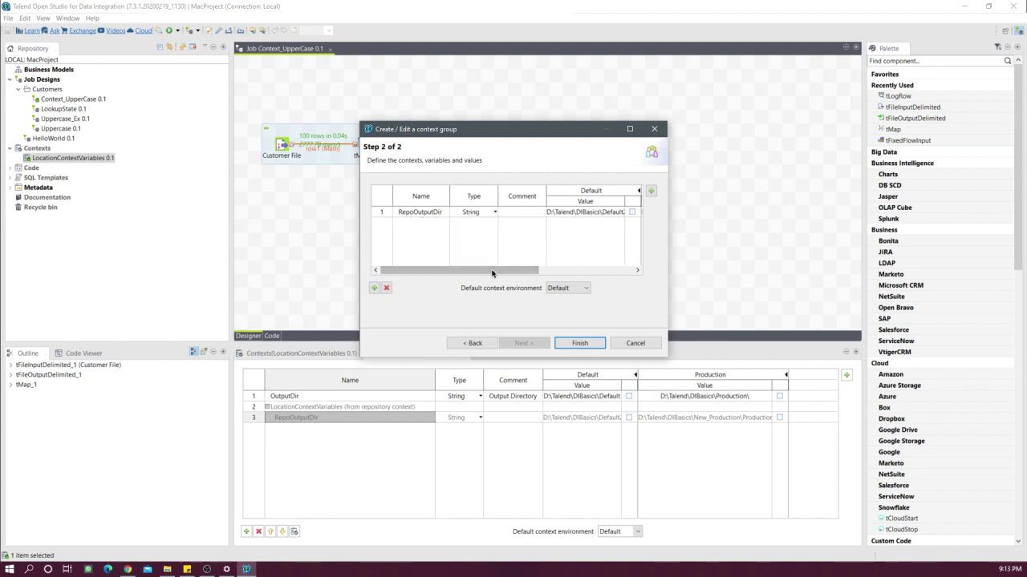
drag(492, 270, 512, 272)
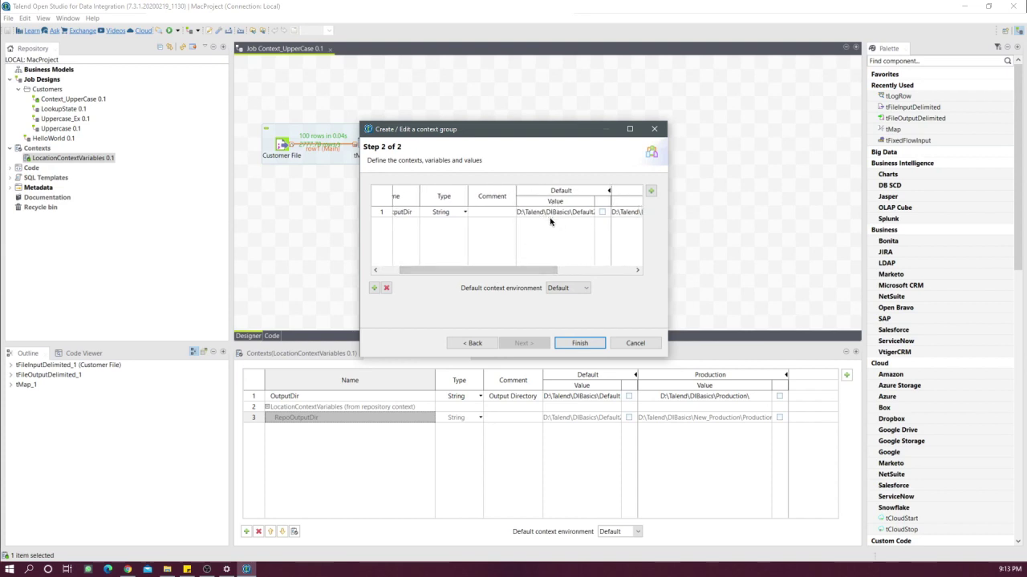
drag(550, 272, 566, 272)
click(552, 211)
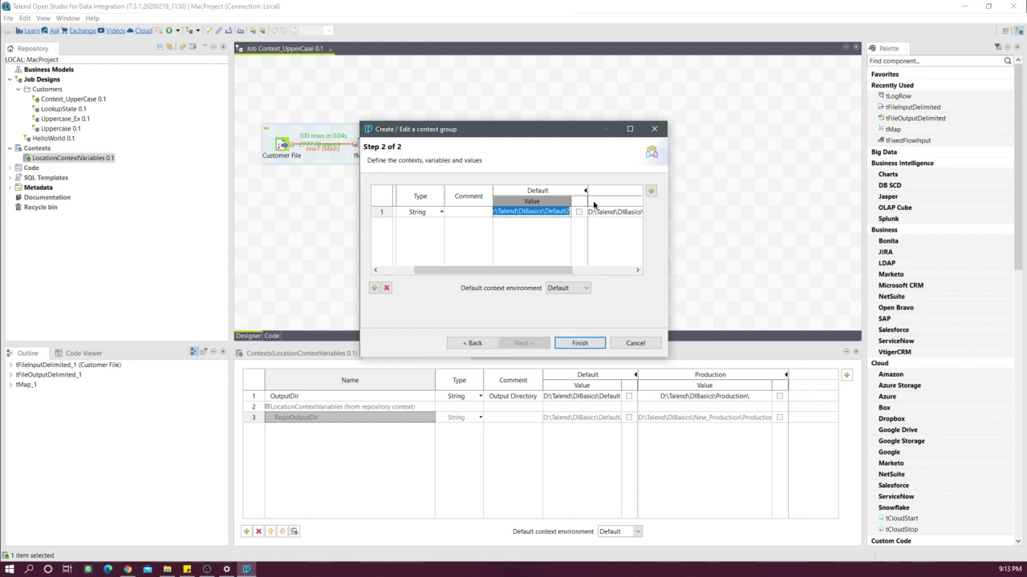
- Review the contexts configured for the LocationContextVariables group and finish the wizard, answering the propagation question
click(650, 192)
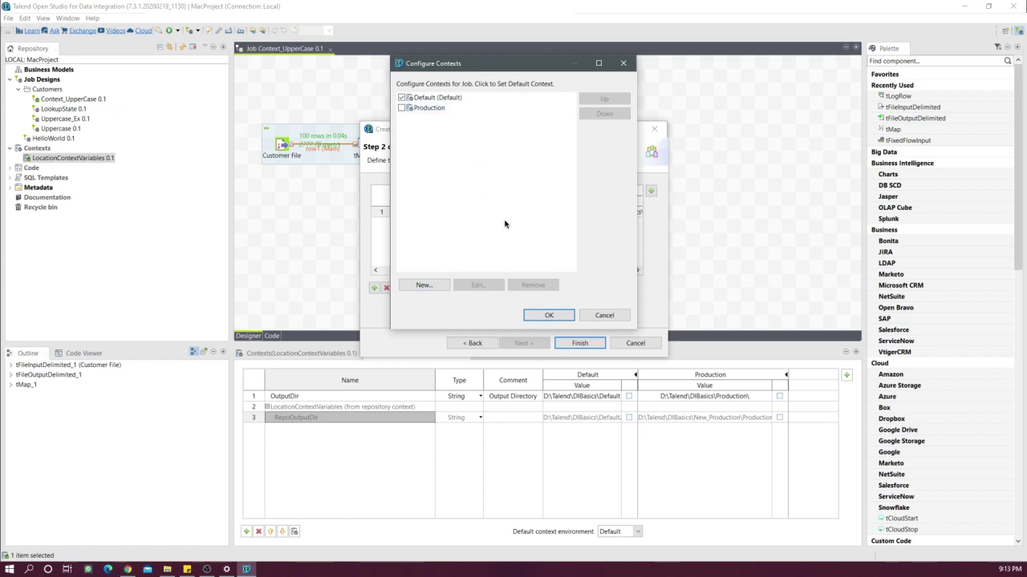
click(568, 315)
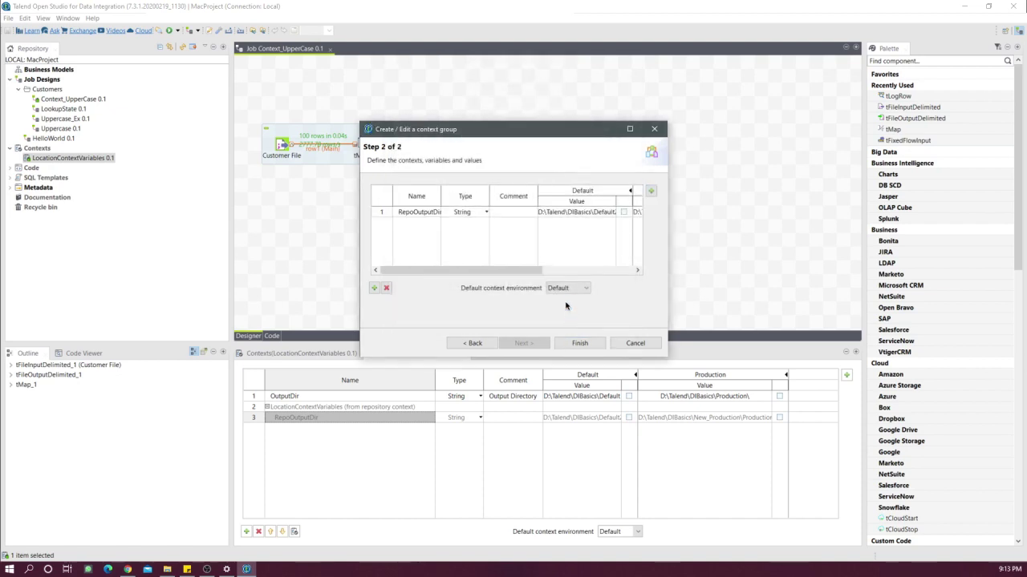
click(586, 344)
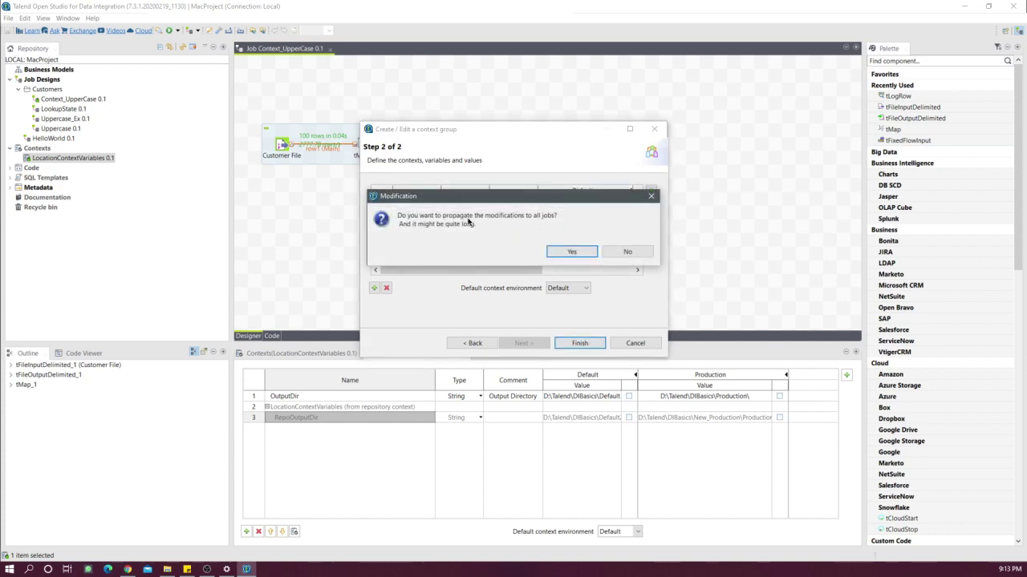
click(571, 251)
click(618, 251)
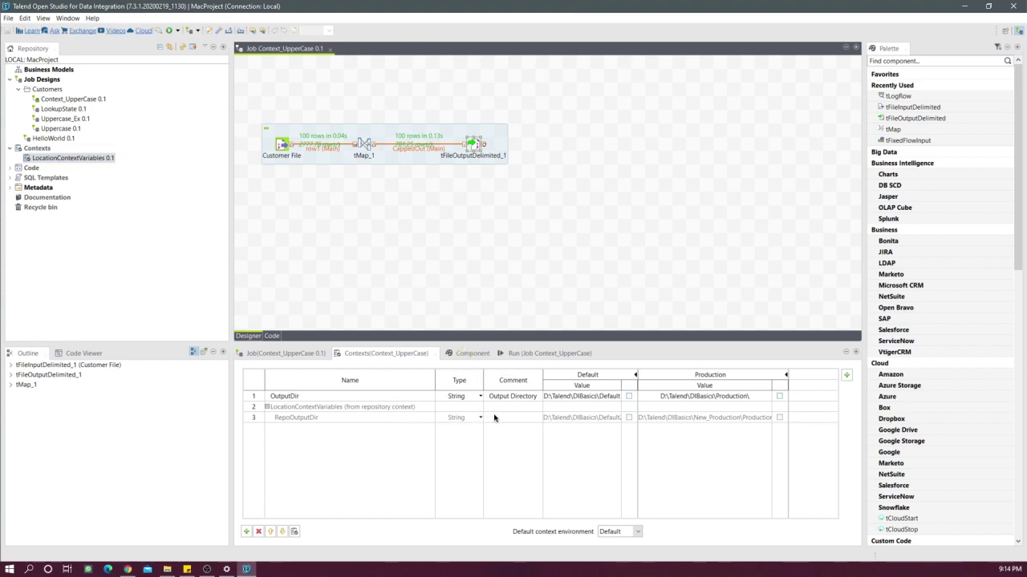
- Set the Context_UpperCase job's default context environment to Production
click(637, 532)
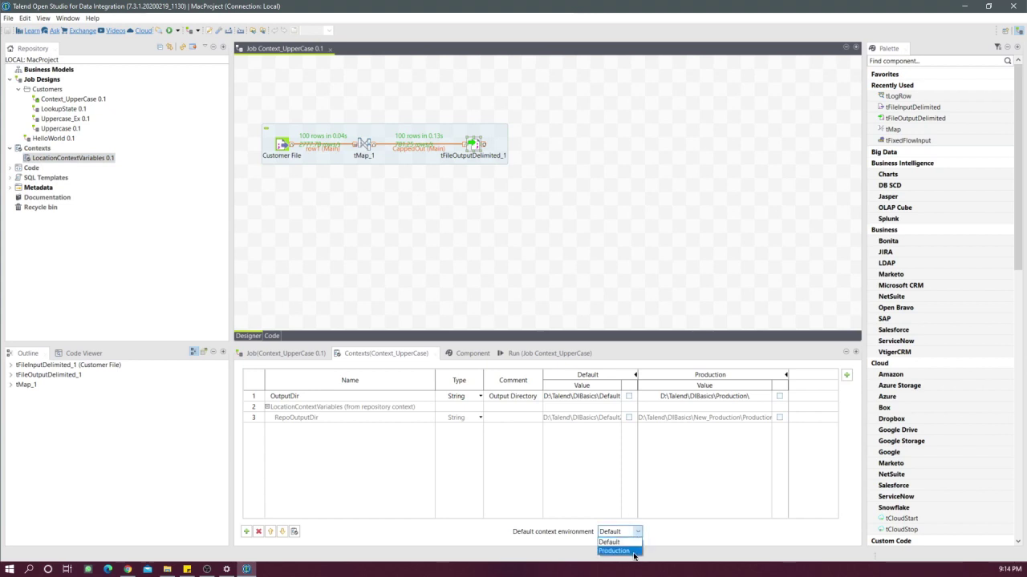
click(633, 553)
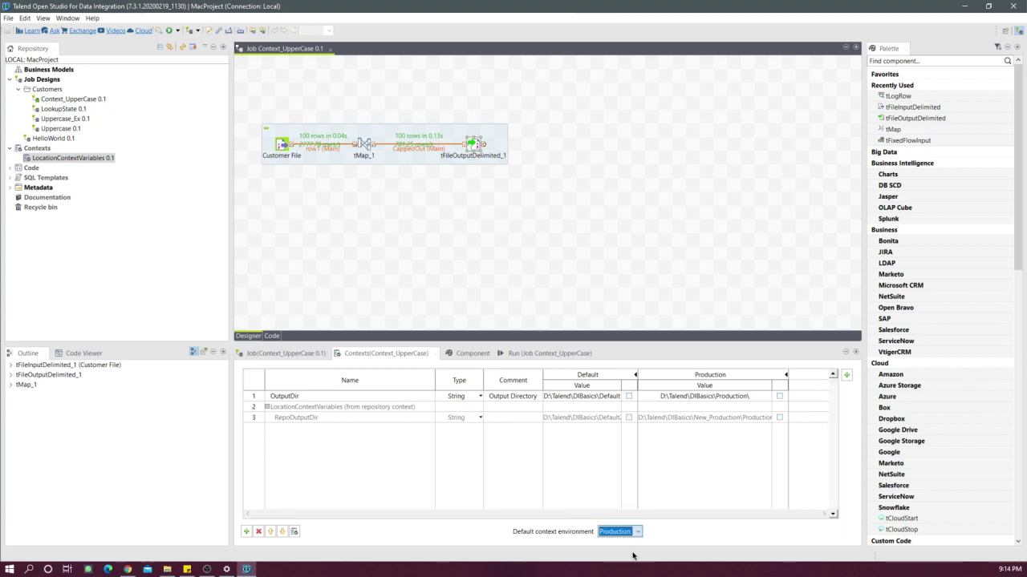
- Replace the context variable in tFileOutputDelimited_1's file name through code completion, giving context.RepoOutputDir + "out.csv"
click(476, 355)
click(399, 406)
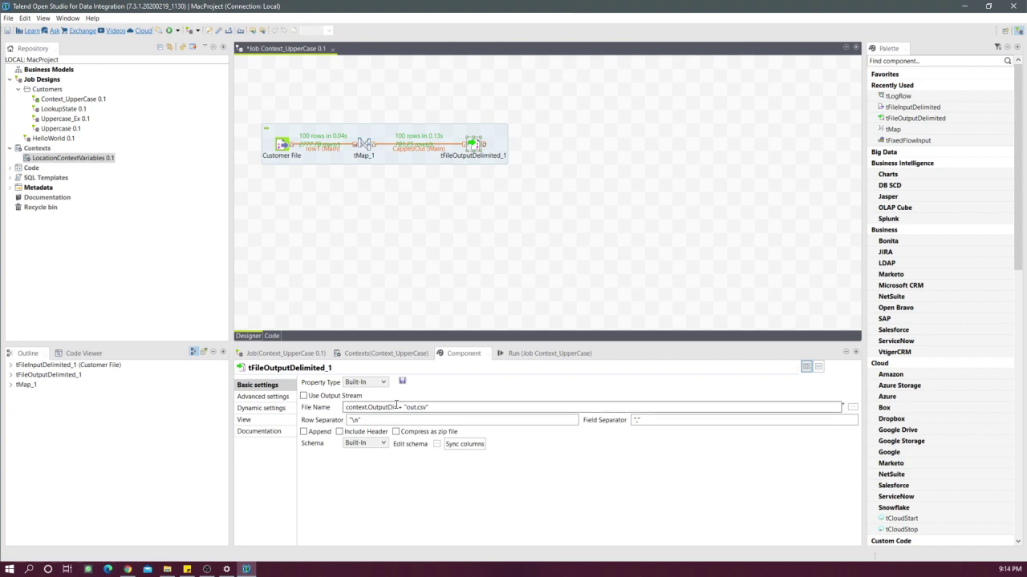
key(BackSpace)
key(BackSpace)
key(BackSpace)
key(BackSpace)
key(BackSpace)
key(BackSpace)
key(BackSpace)
key(BackSpace)
key(BackSpace)
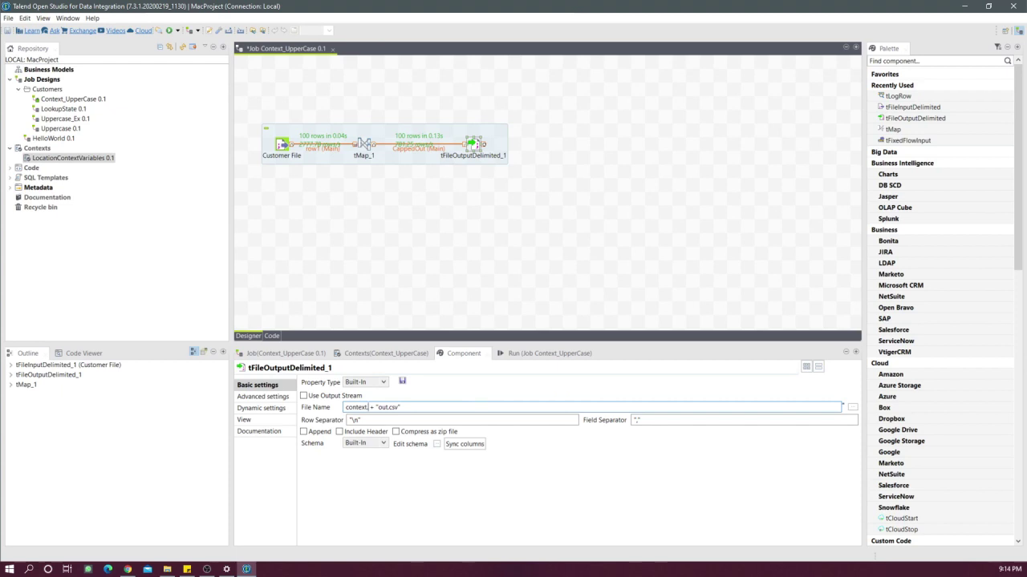
key(ctrl+space)
click(412, 434)
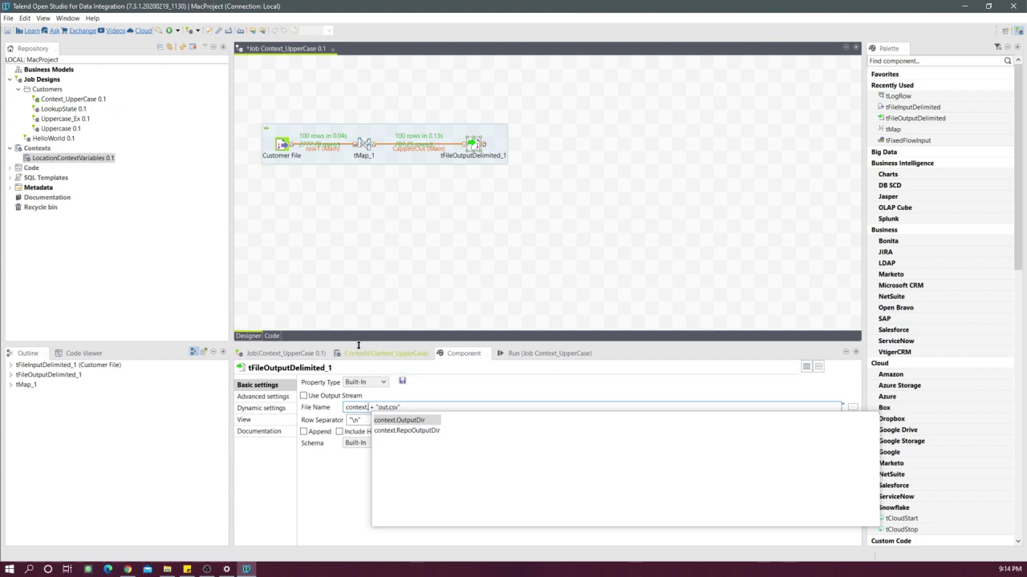
click(406, 434)
double_click(406, 431)
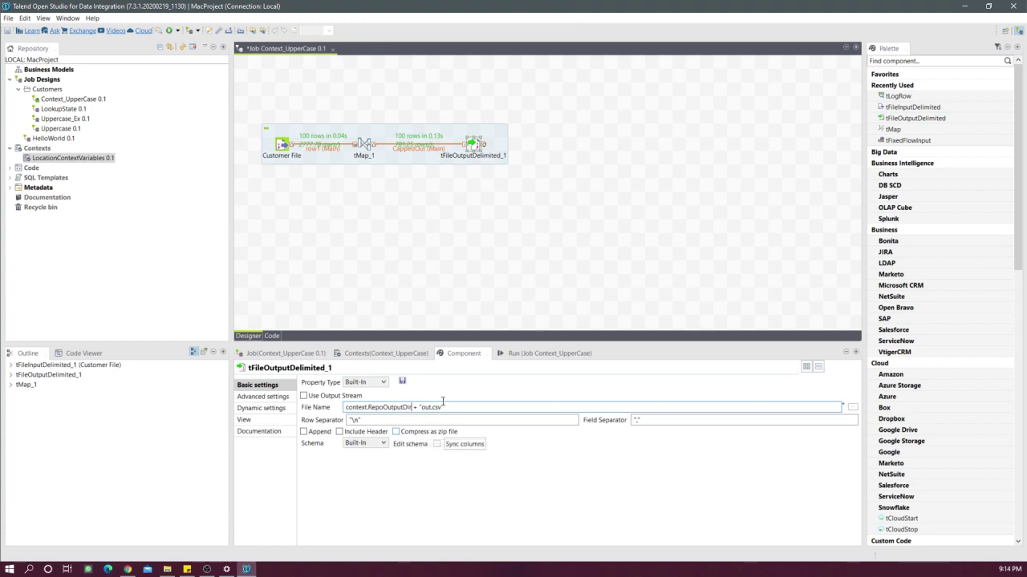
- Run the Context_UpperCase job with the Default context
click(509, 354)
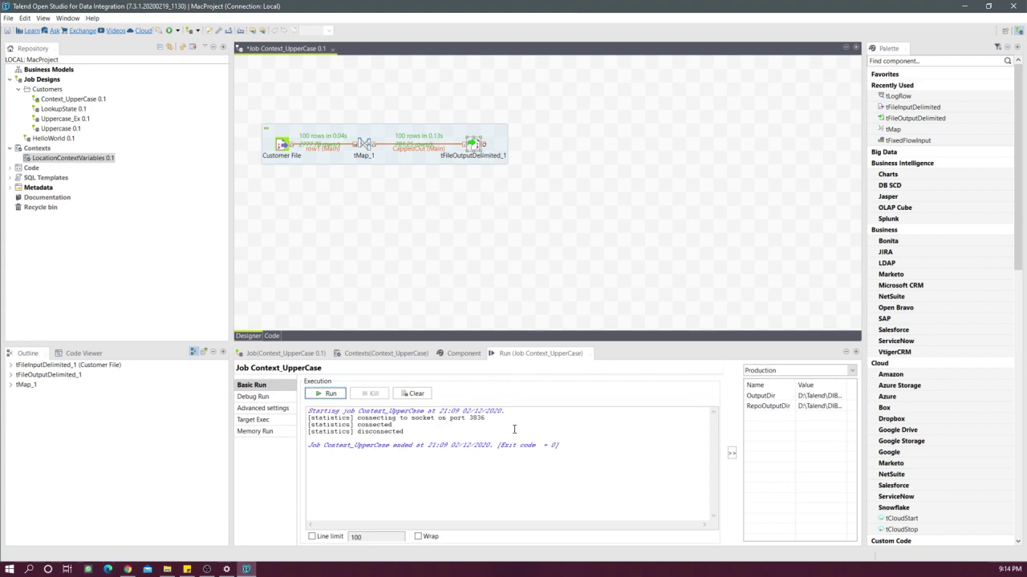
click(775, 372)
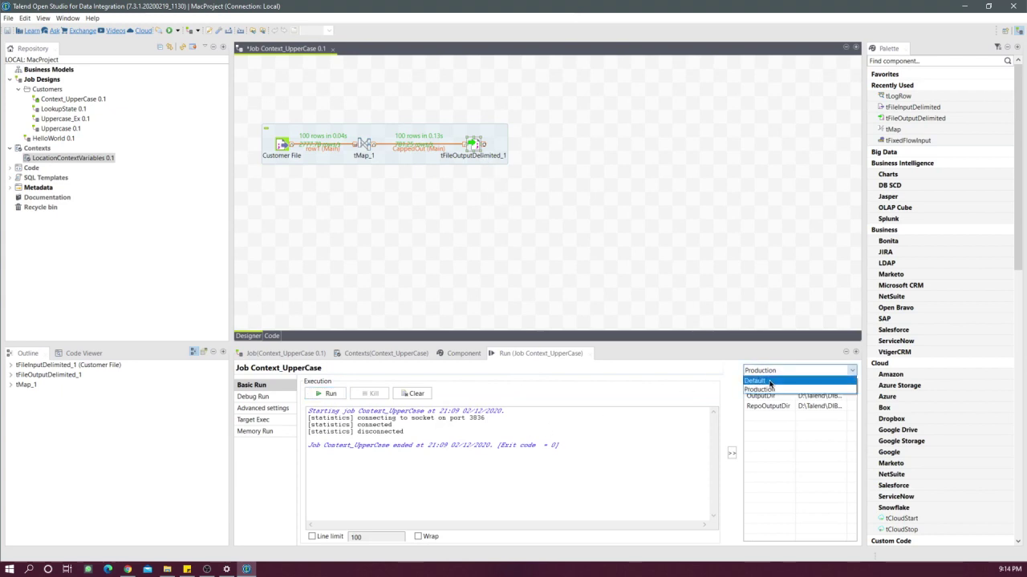
click(770, 382)
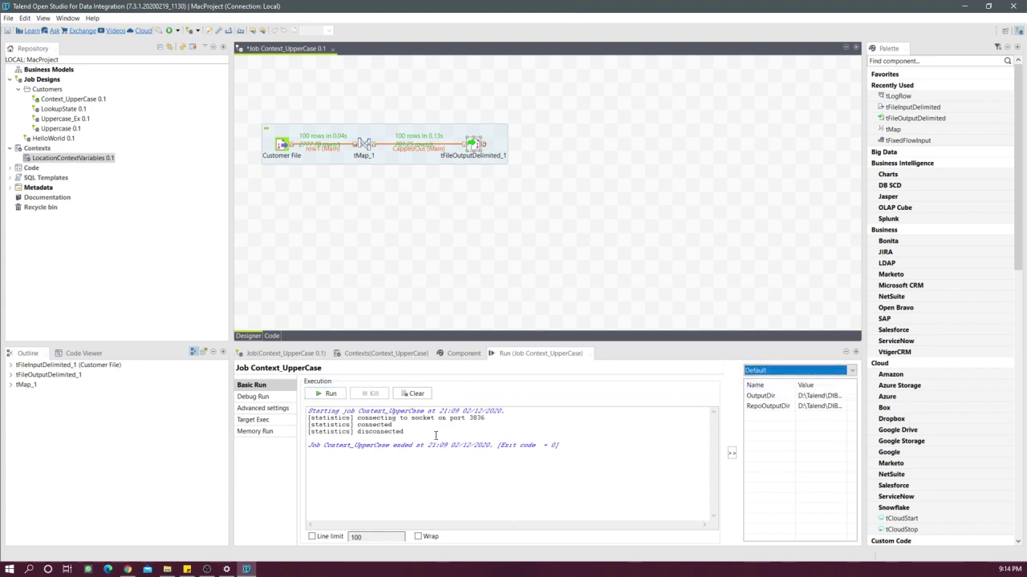
click(328, 393)
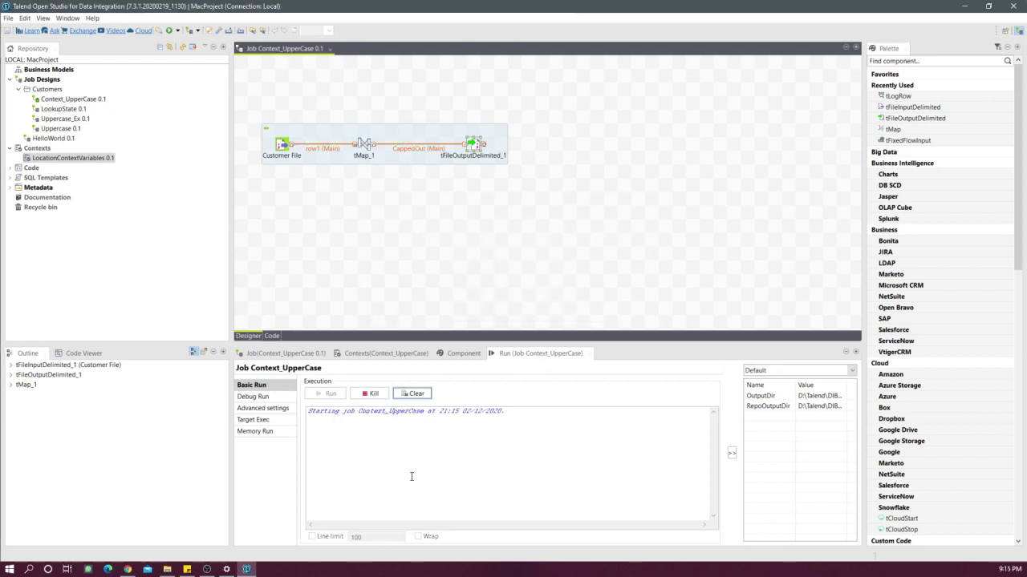
- Switch to File Explorer and check the DIBasics folder for the CSV file written by the Default context run
click(166, 570)
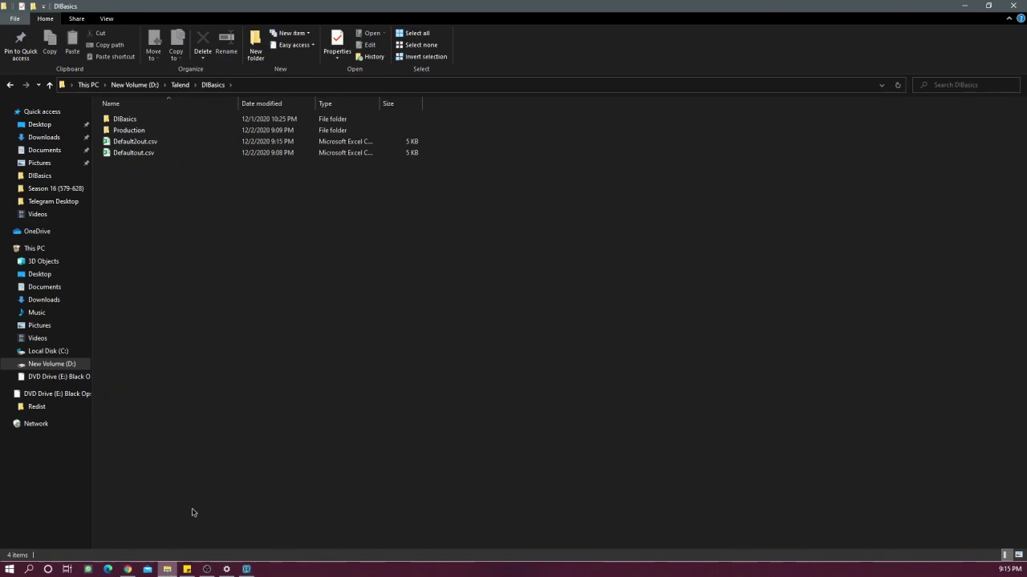
click(135, 152)
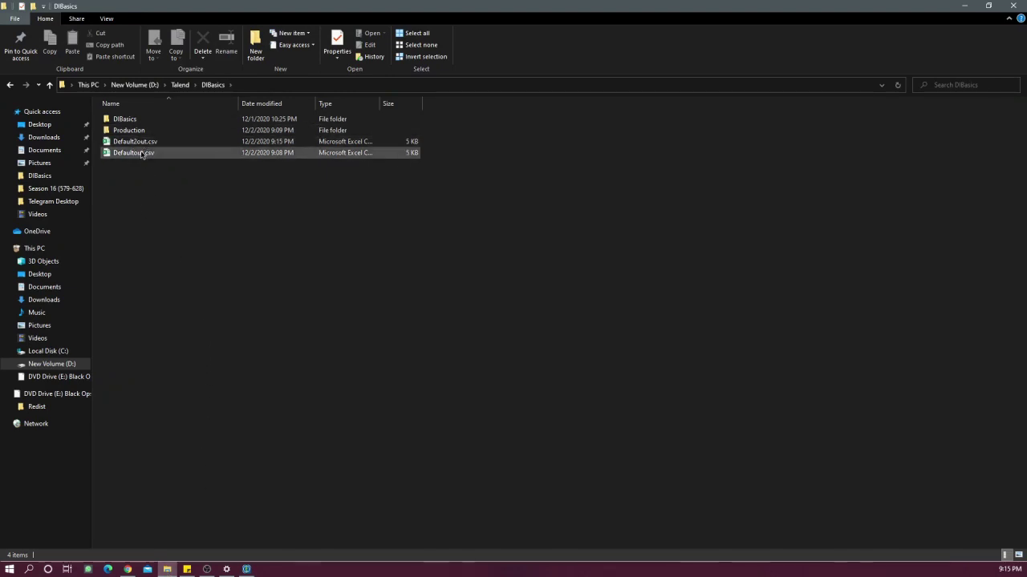
click(143, 144)
click(129, 155)
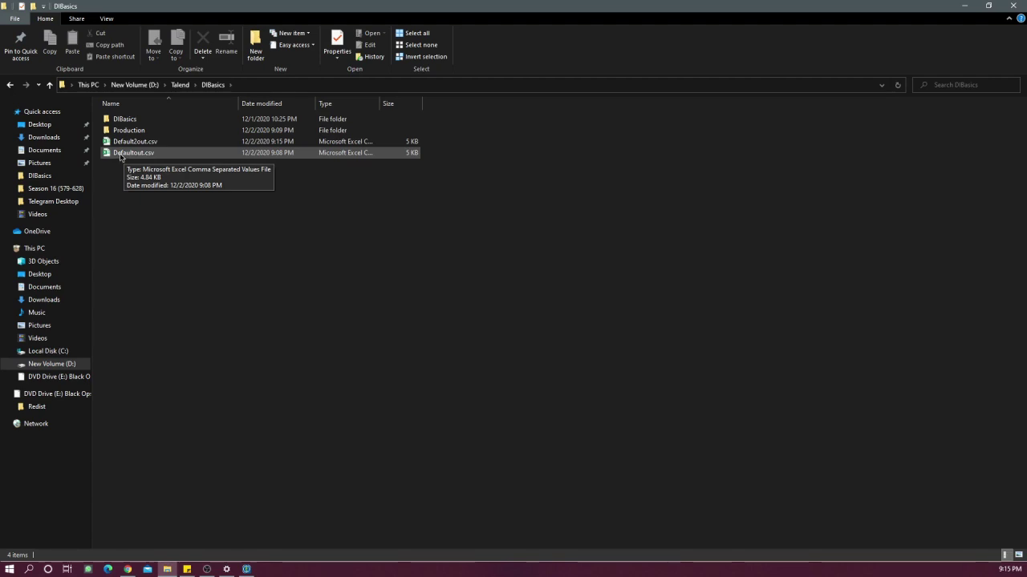
click(122, 133)
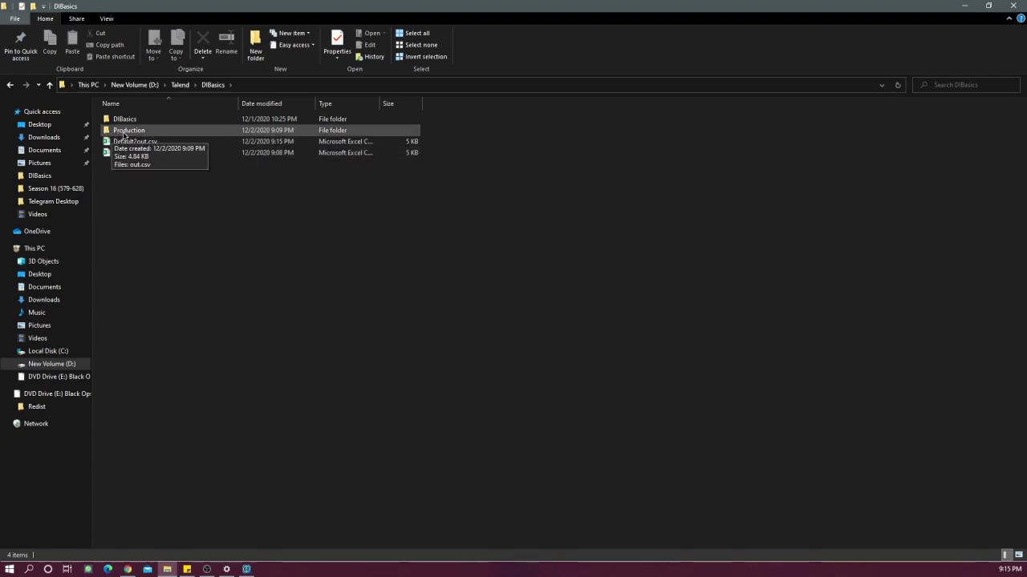
click(286, 182)
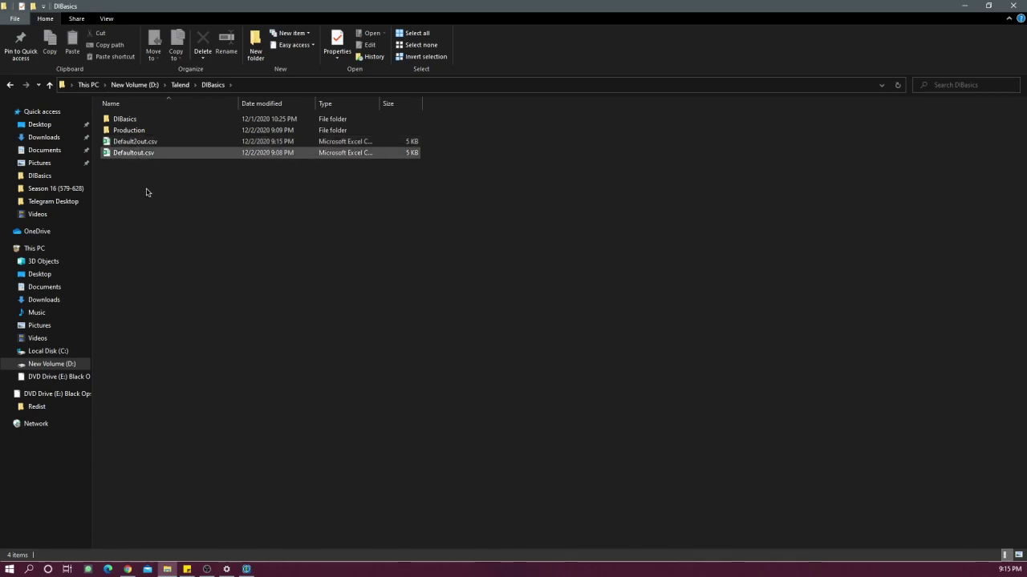
- Return to Talend, run Context_UpperCase with the Production context, and check the DIBasics folder in File Explorer
click(248, 570)
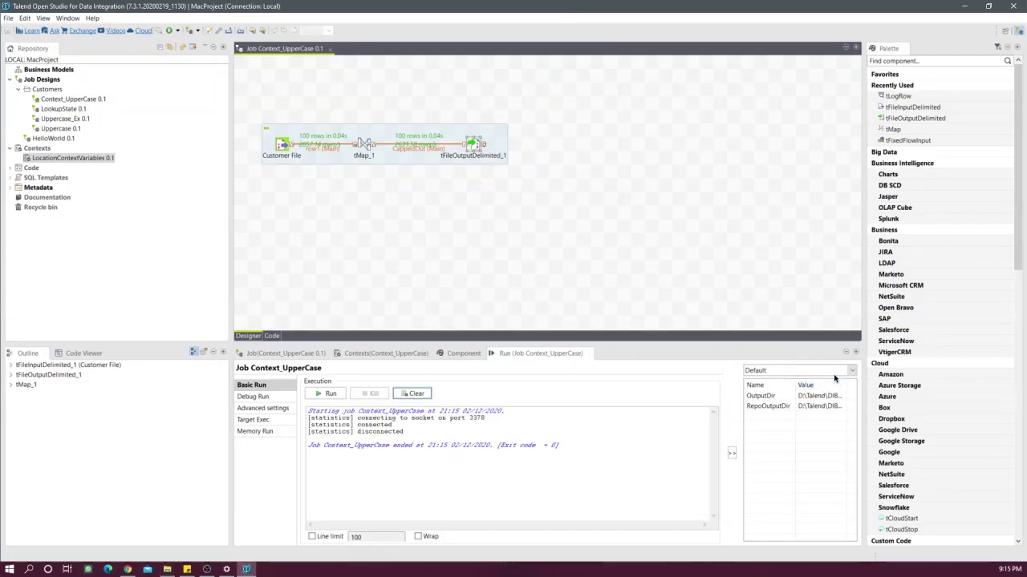
click(802, 371)
click(774, 392)
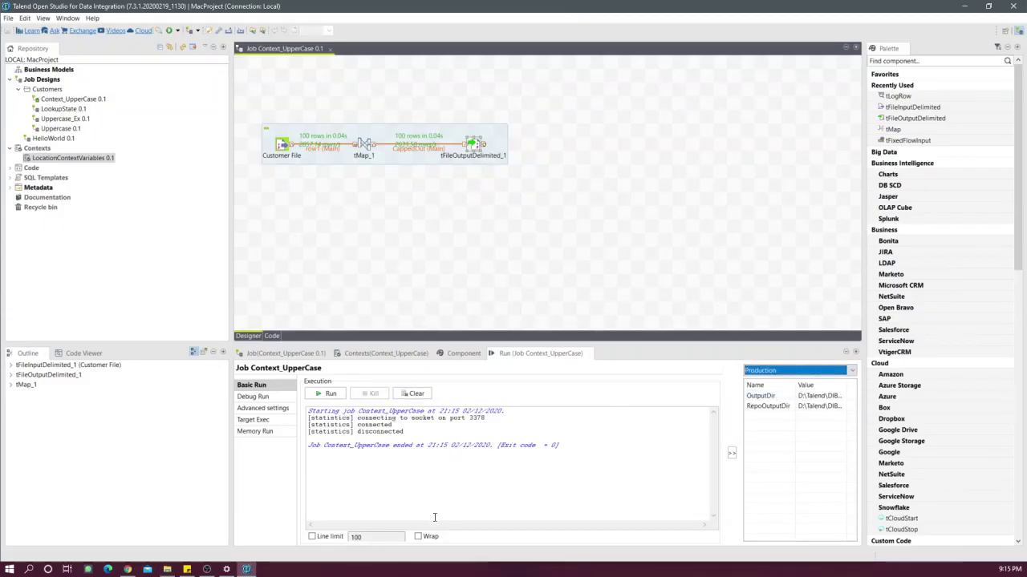
click(330, 393)
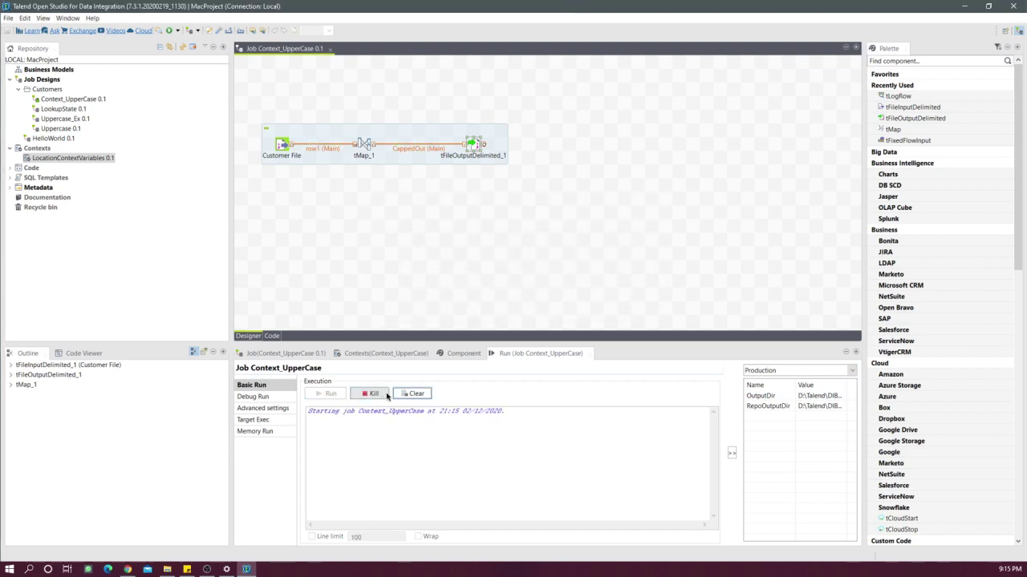
click(167, 569)
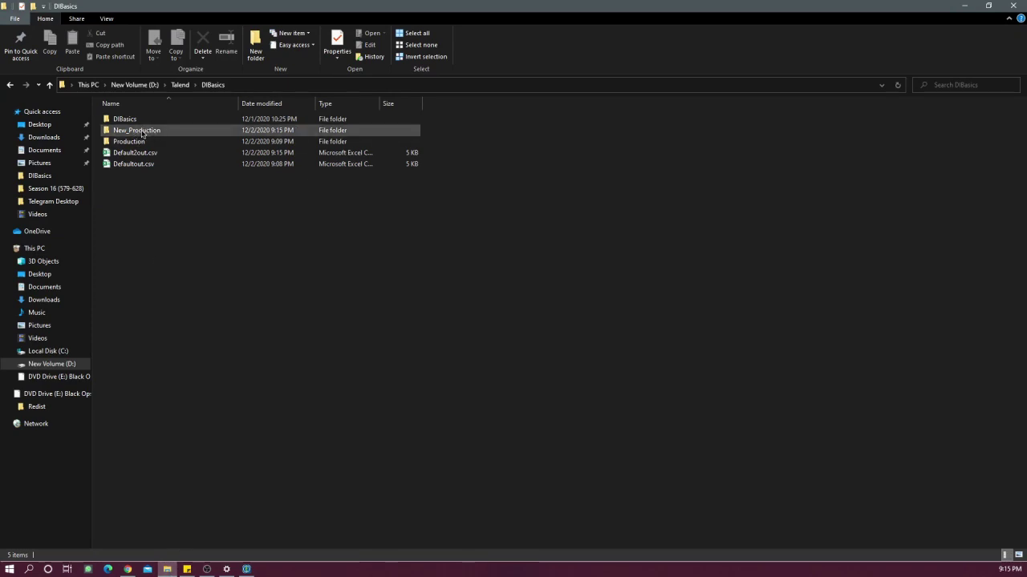
- Back in Talend, examine RepoOutputDir's Production path in the job's contexts and the context group wizard, and finish the wizard
click(247, 570)
click(397, 354)
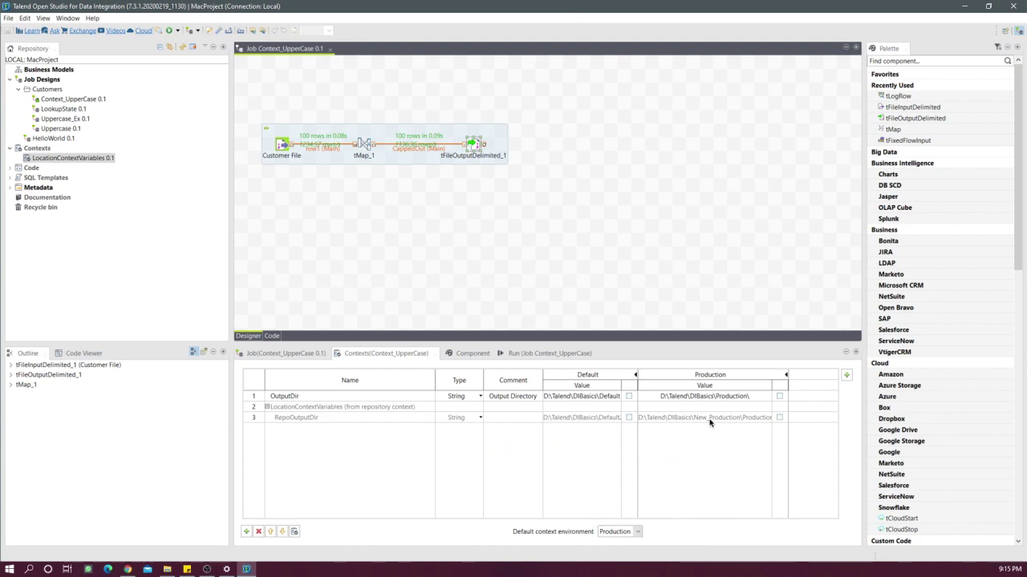
double_click(286, 420)
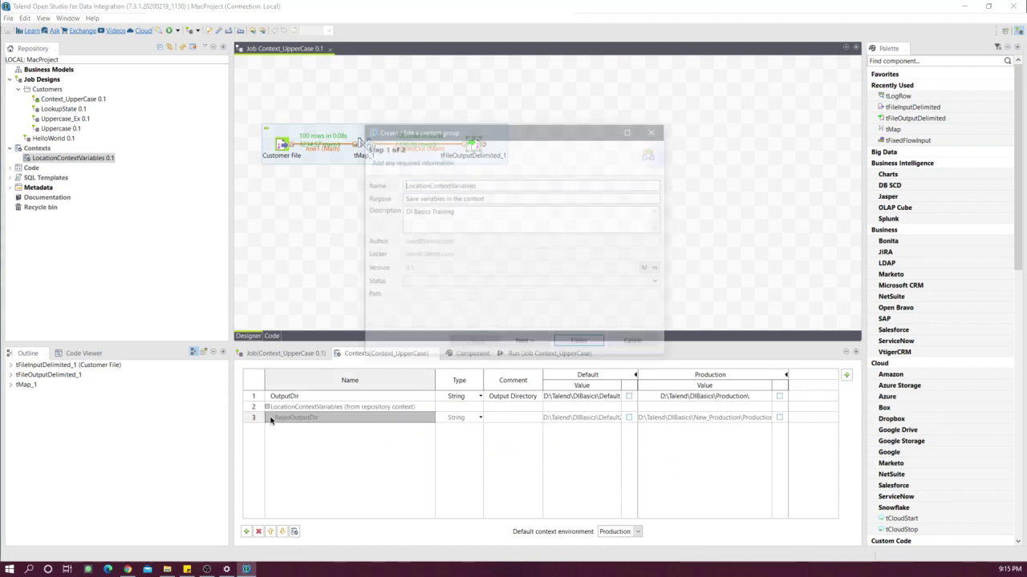
click(508, 345)
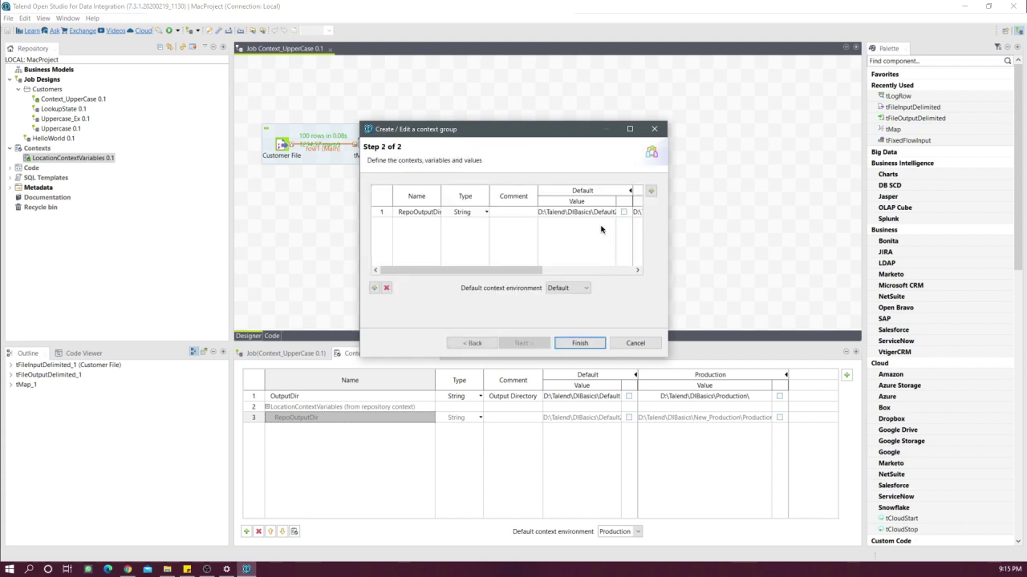
drag(541, 269, 633, 270)
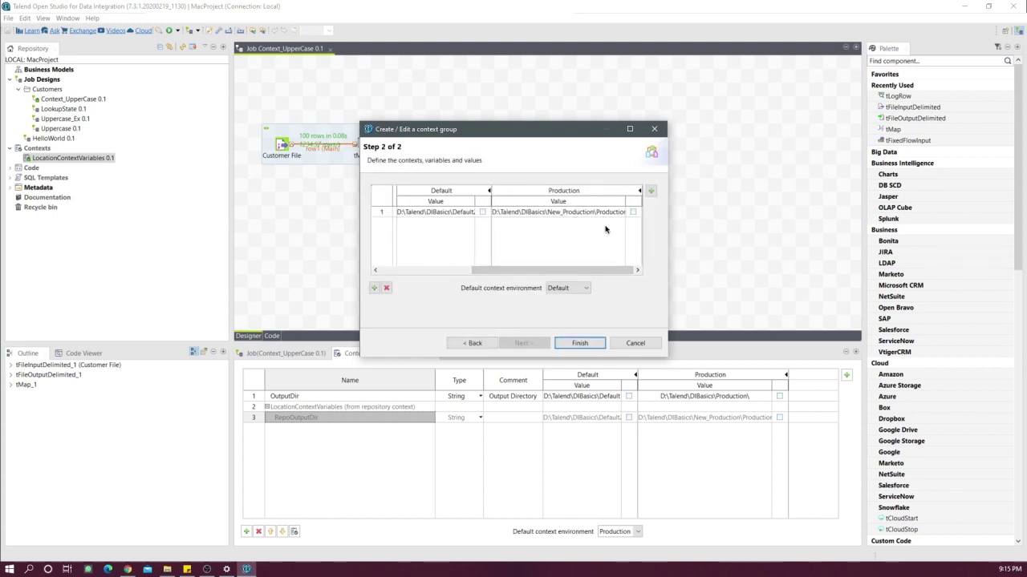
click(566, 343)
- Switch to File Explorer and open the New_Production folder to check the job's output file
click(166, 570)
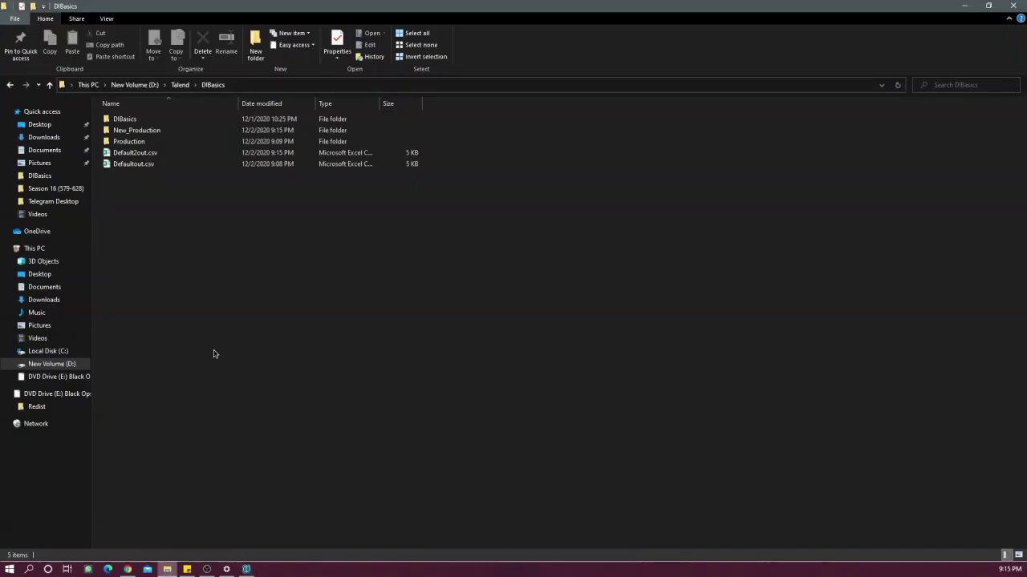
double_click(148, 130)
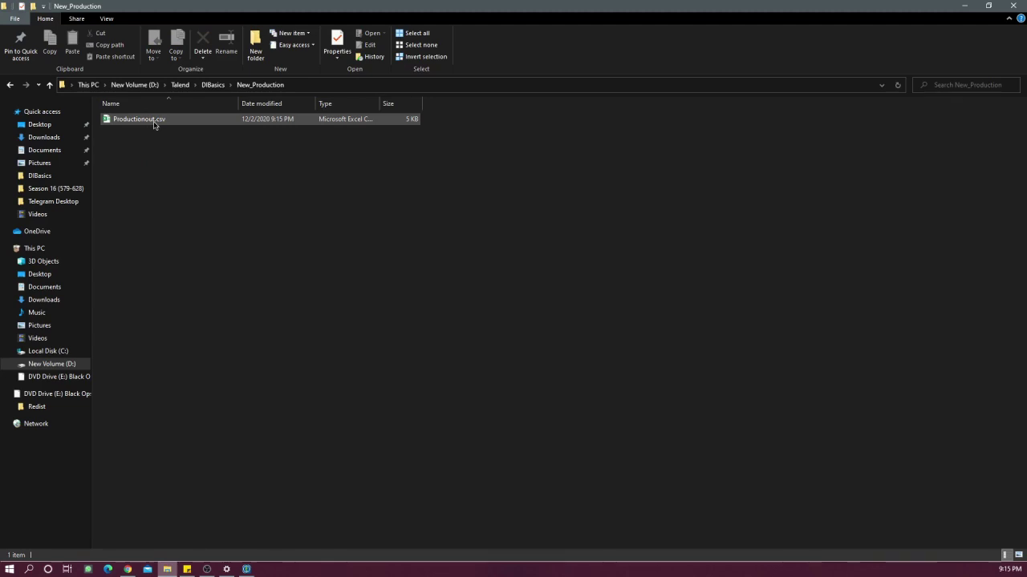
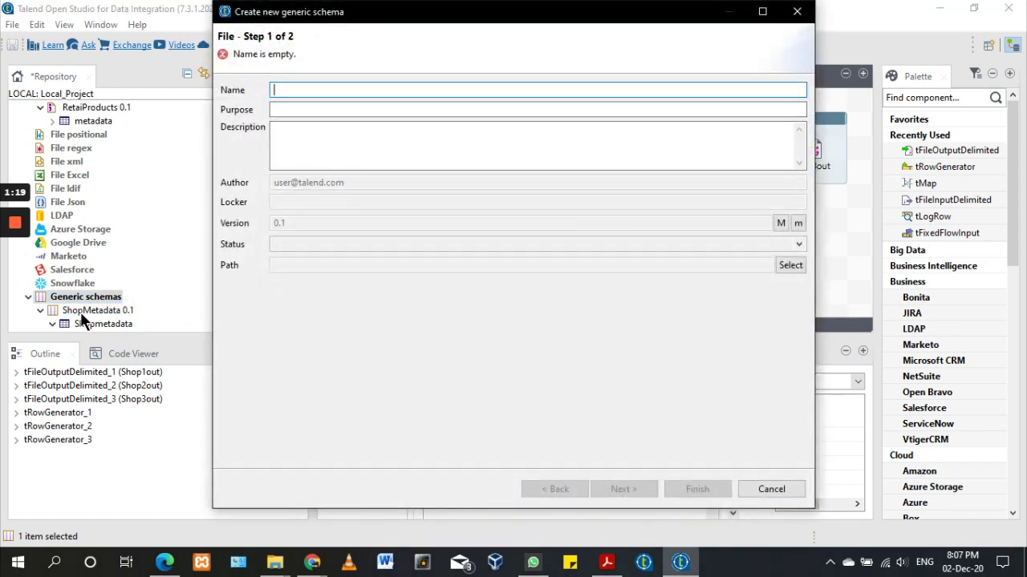
text(Shop mete)
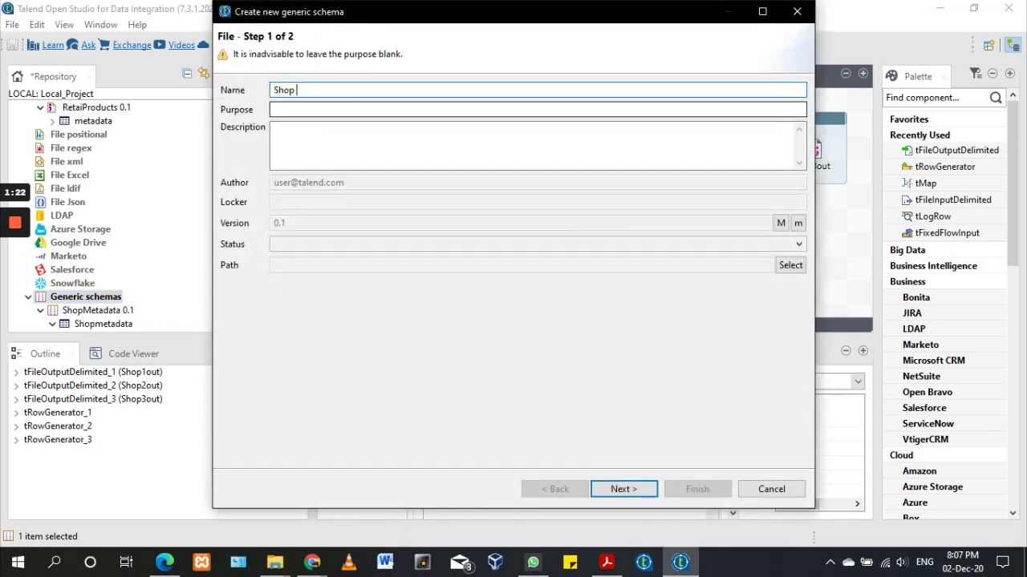
key(BackSpace)
key(BackSpace)
key(BackSpace)
key(BackSpace)
key(BackSpace)
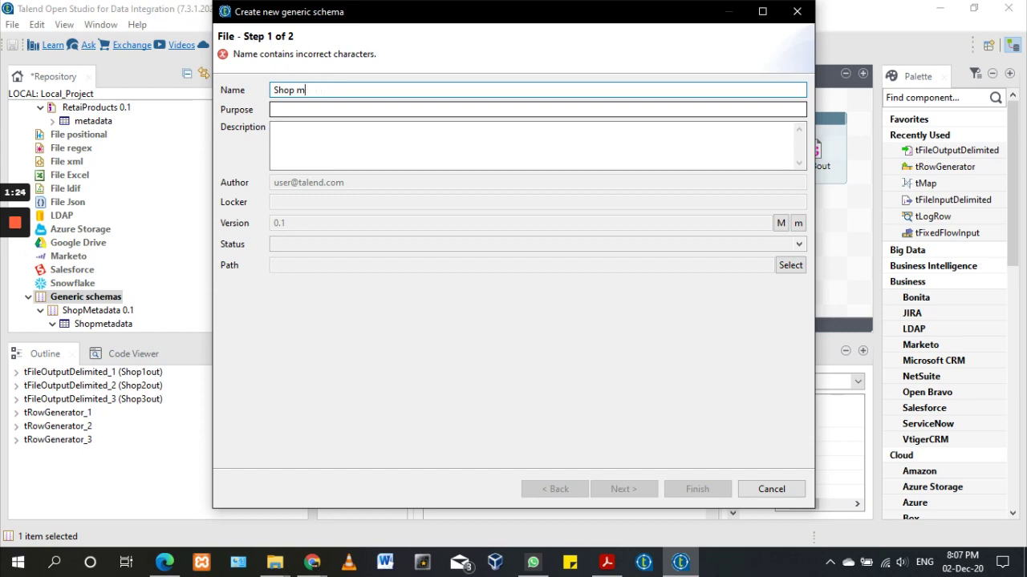
text(Metadata)
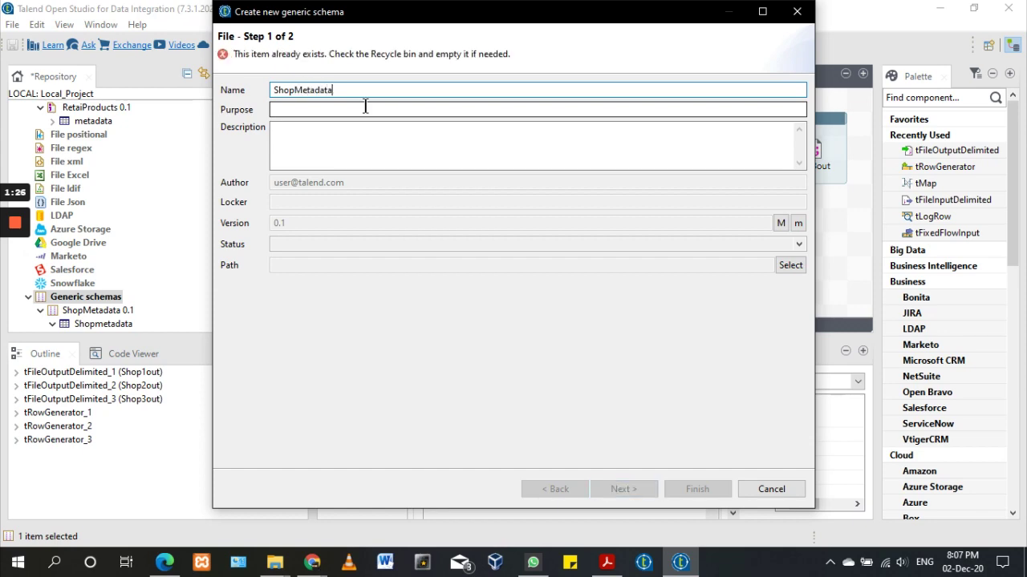
click(769, 494)
- Review the existing ShopMetadata generic schema's name, purpose, description and column definitions, and finish the wizard
click(116, 313)
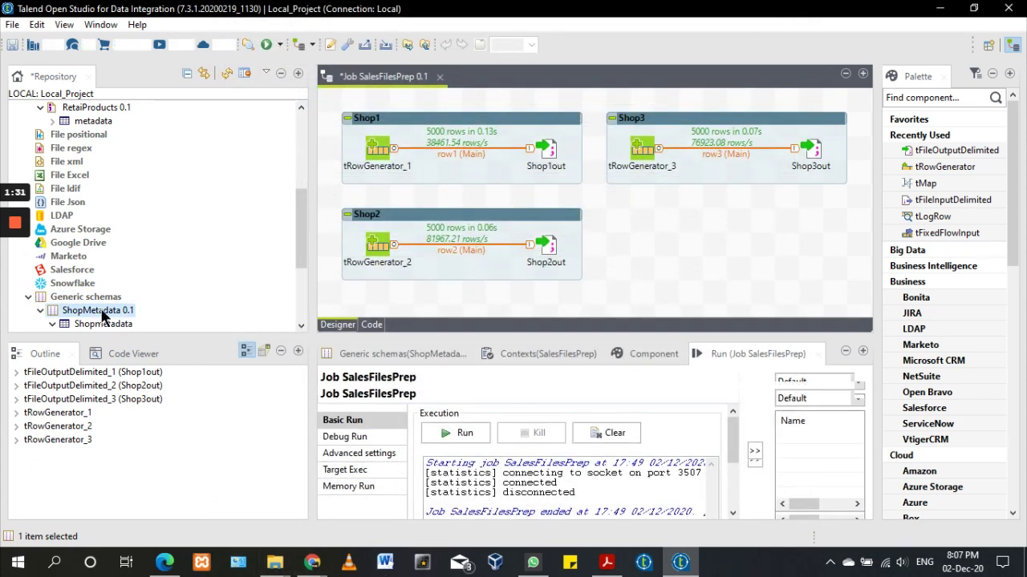
double_click(101, 311)
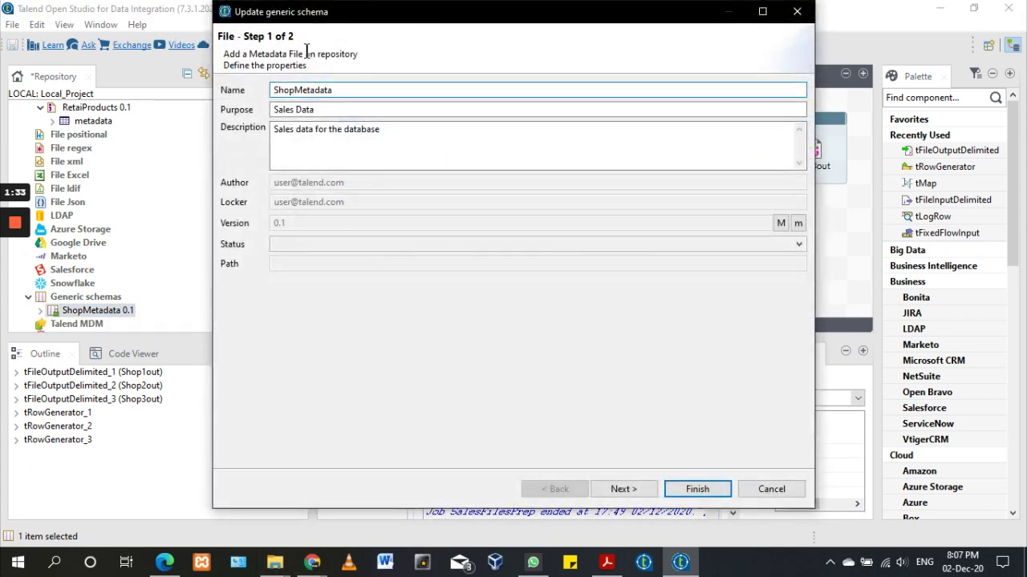
click(346, 89)
click(337, 110)
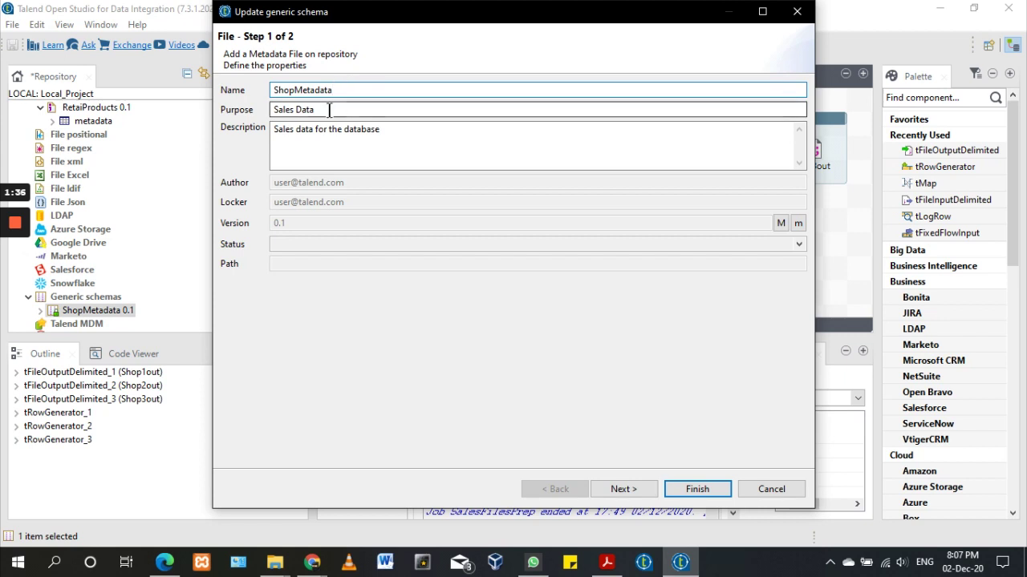
click(427, 129)
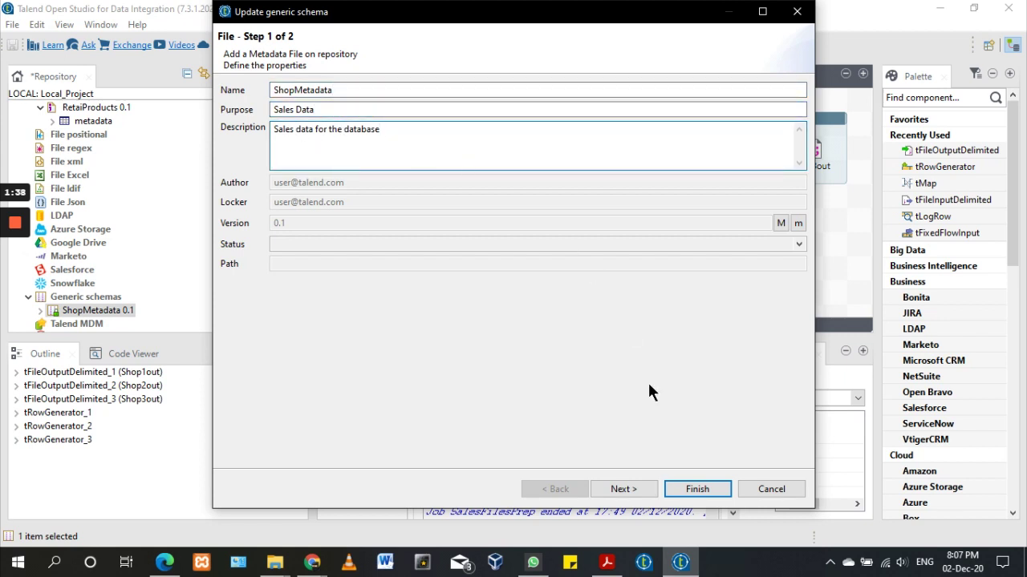
click(636, 489)
click(347, 94)
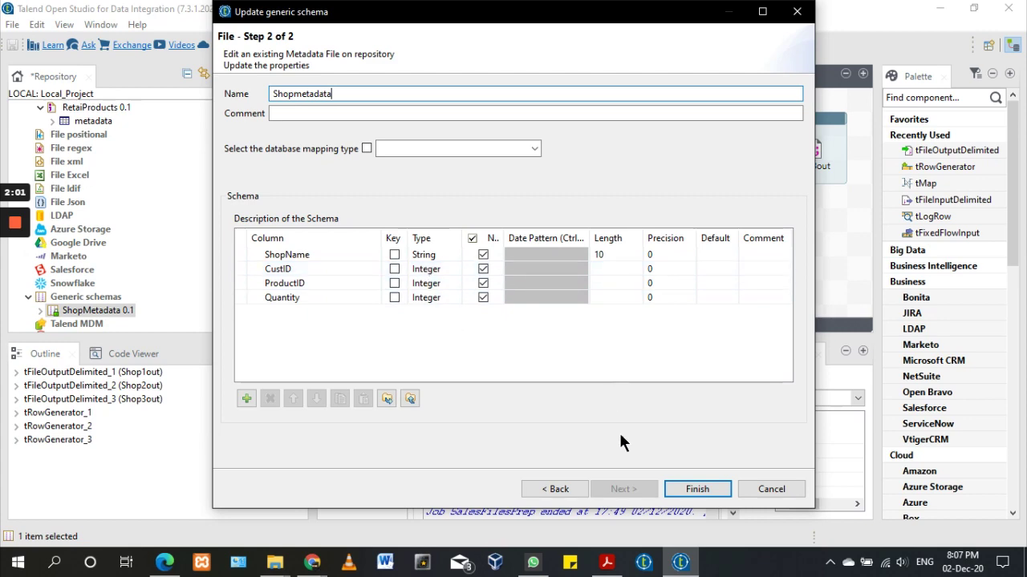
click(674, 482)
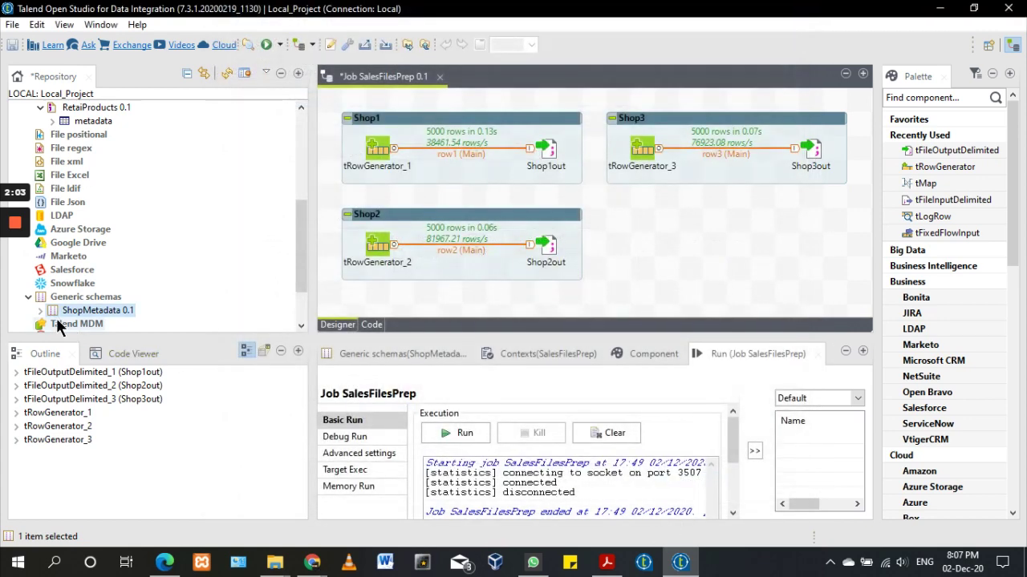
- Expand the ShopMetadata generic schema in the repository down to its columns and examine them
scroll(44, 317, down, 2)
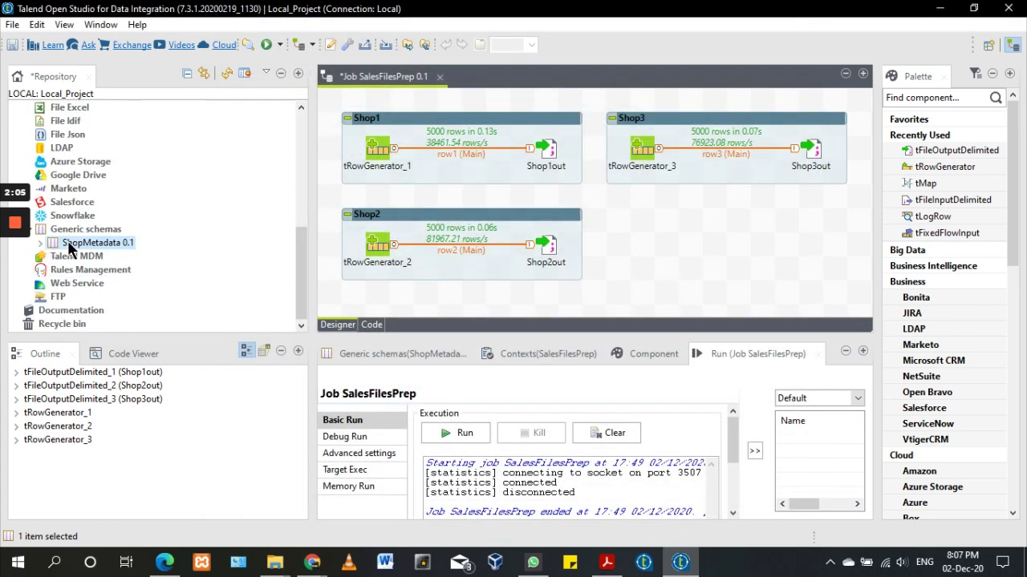
double_click(94, 243)
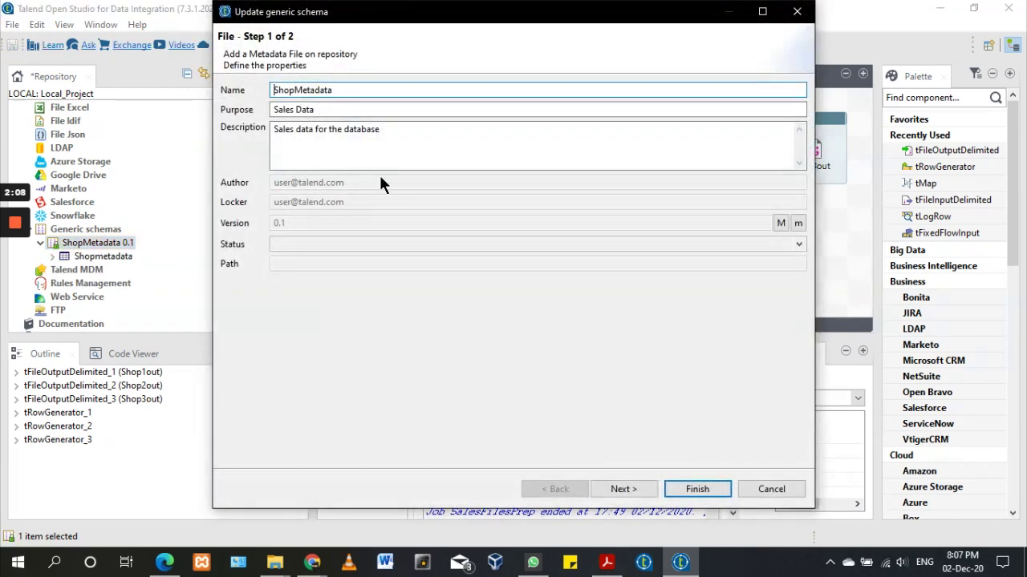
click(758, 490)
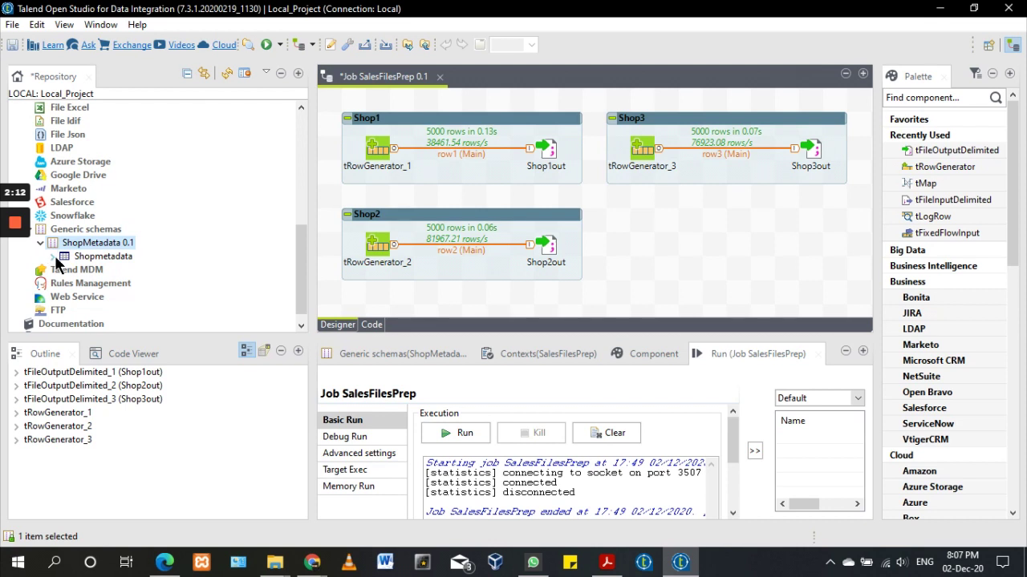
click(53, 256)
click(64, 270)
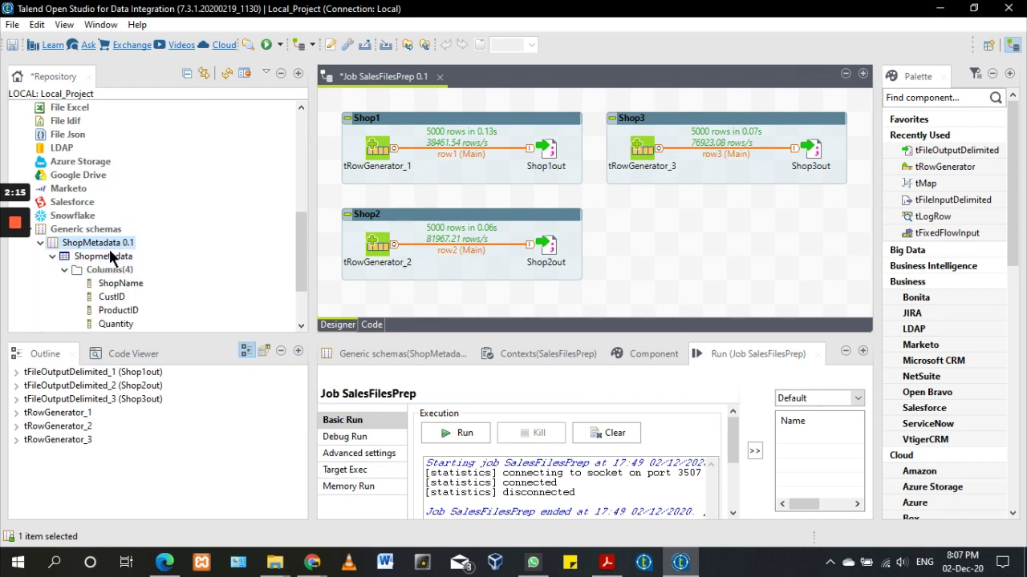
scroll(109, 257, down, 2)
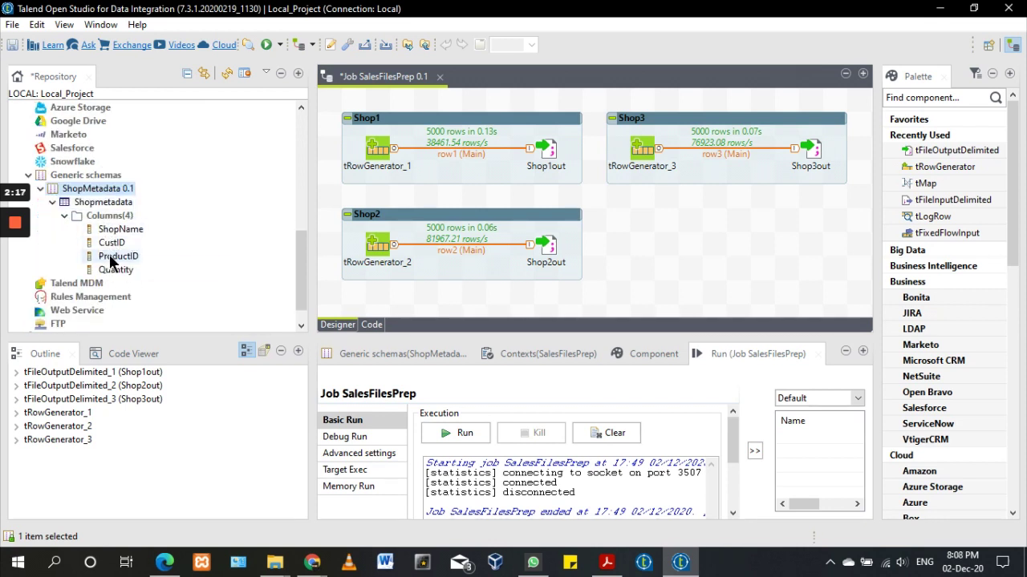
scroll(110, 233, up, 2)
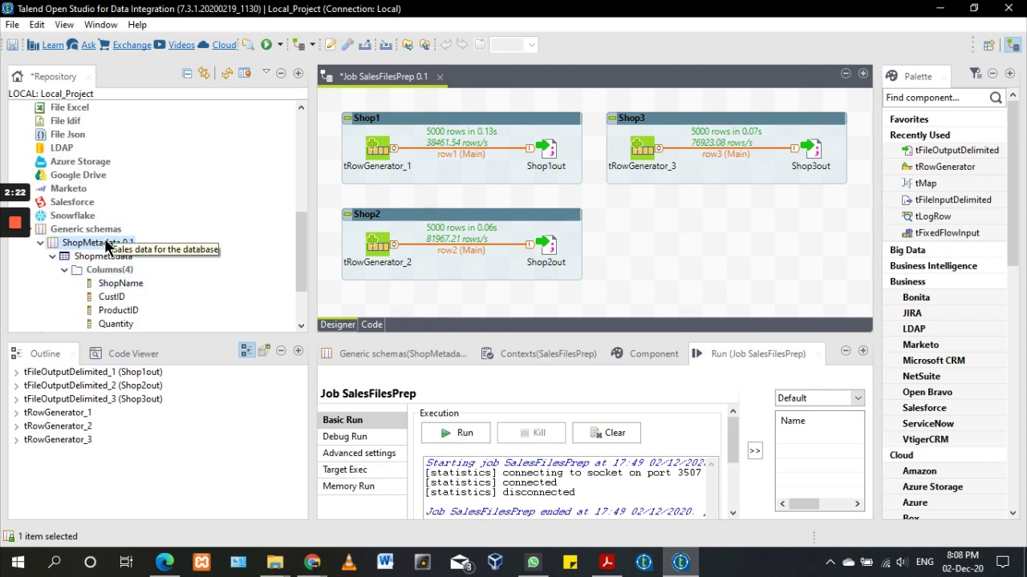
- Switch to the Talend.pdf document in Chrome, review the sales data flow diagram and lesson steps, and return to Talend
scroll(145, 277, down, 2)
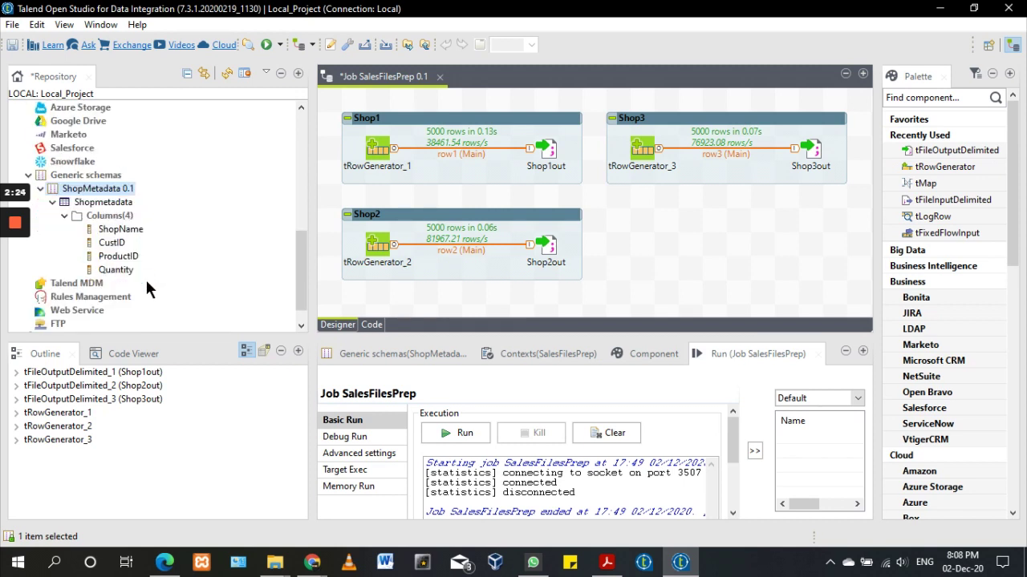
scroll(145, 278, up, 5)
mouse_move(312, 562)
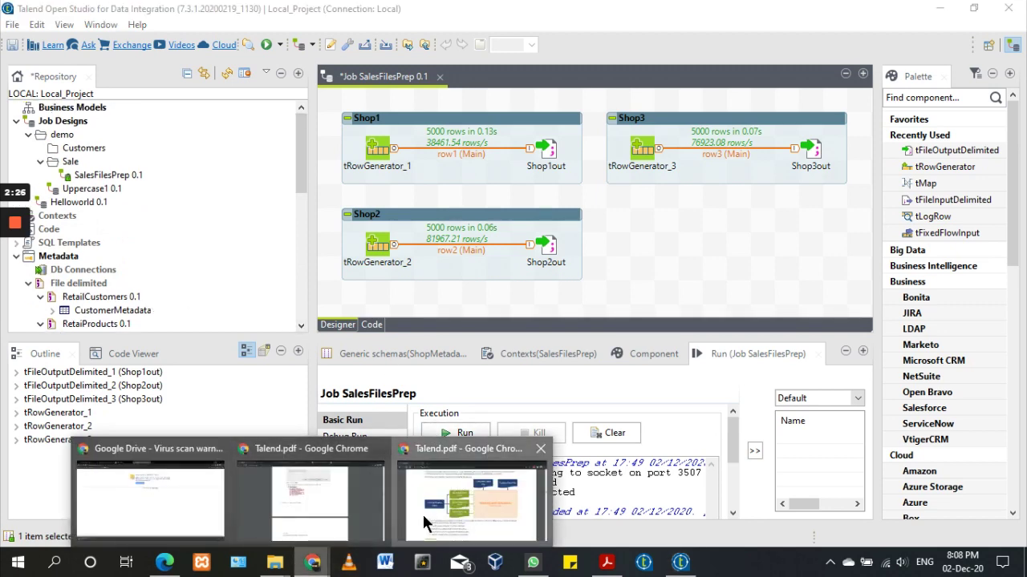
click(422, 512)
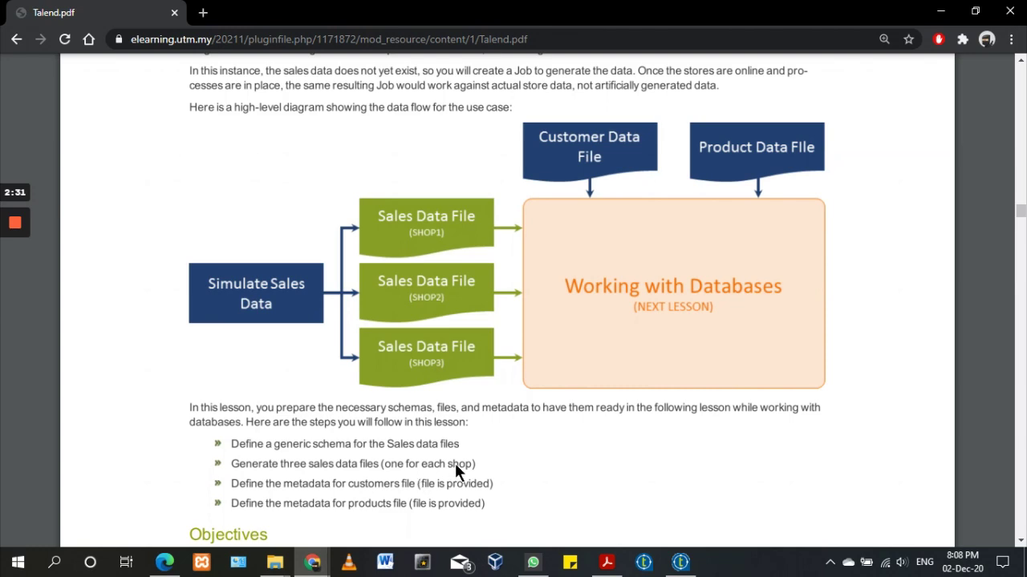
click(941, 12)
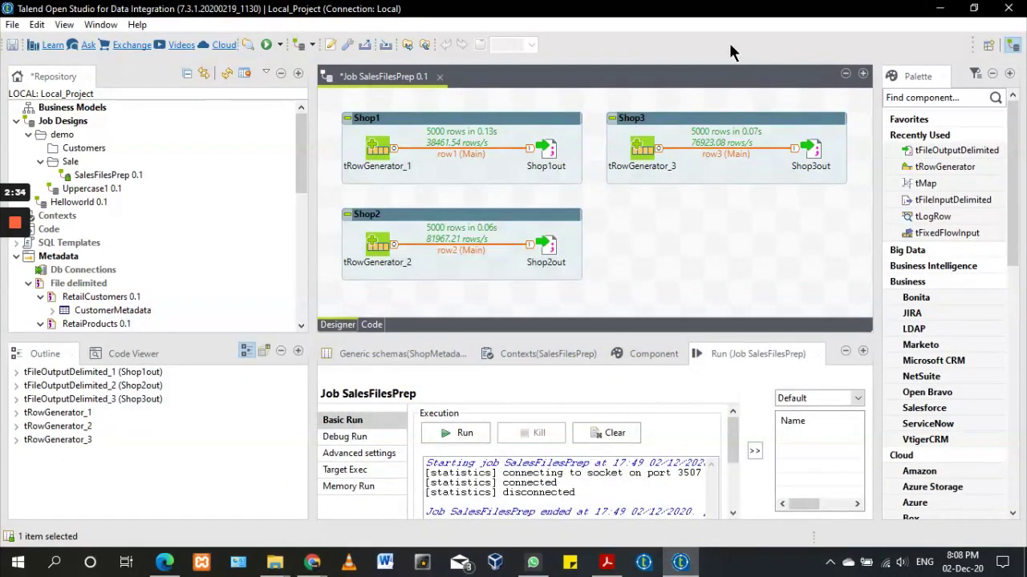
- Examine the Sale folder under the demo job designs and the SalesFilesPrep job's shop layout on the canvas
click(70, 162)
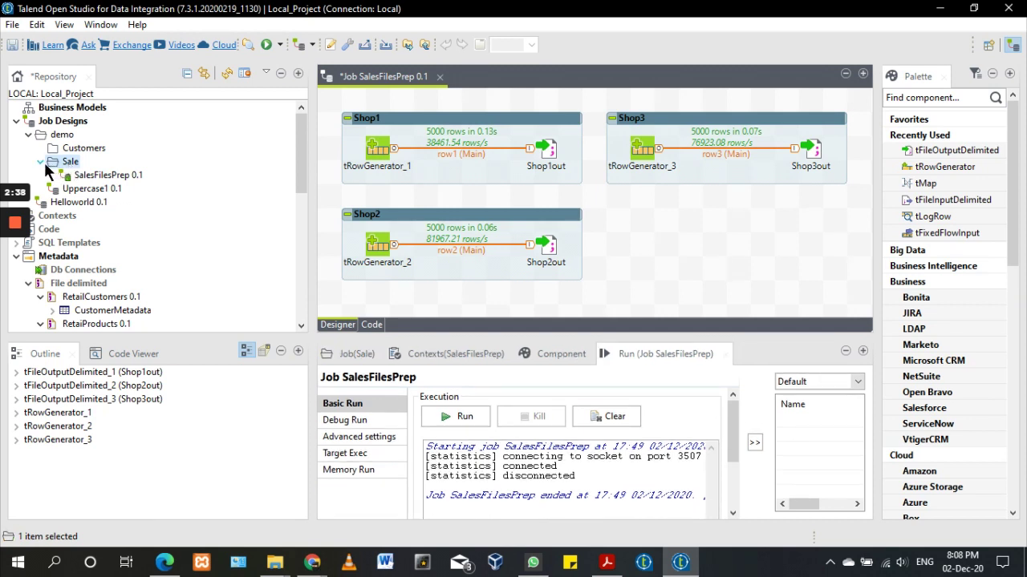
click(44, 162)
click(44, 162)
click(672, 283)
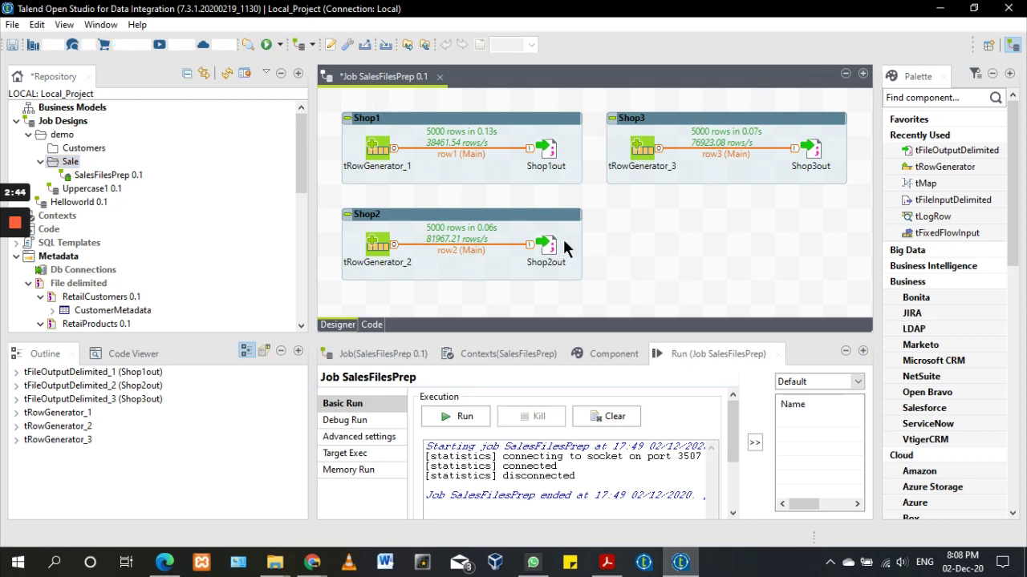
- Show tRowGenerator_1's component settings, view its schema columns in the RowGenerator editor, and close the editor
click(378, 157)
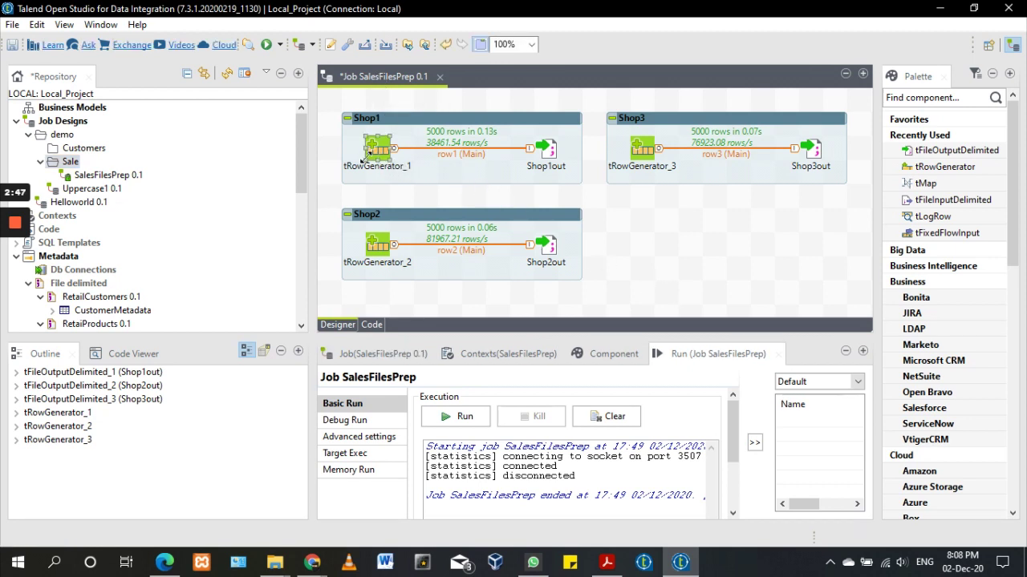
click(603, 357)
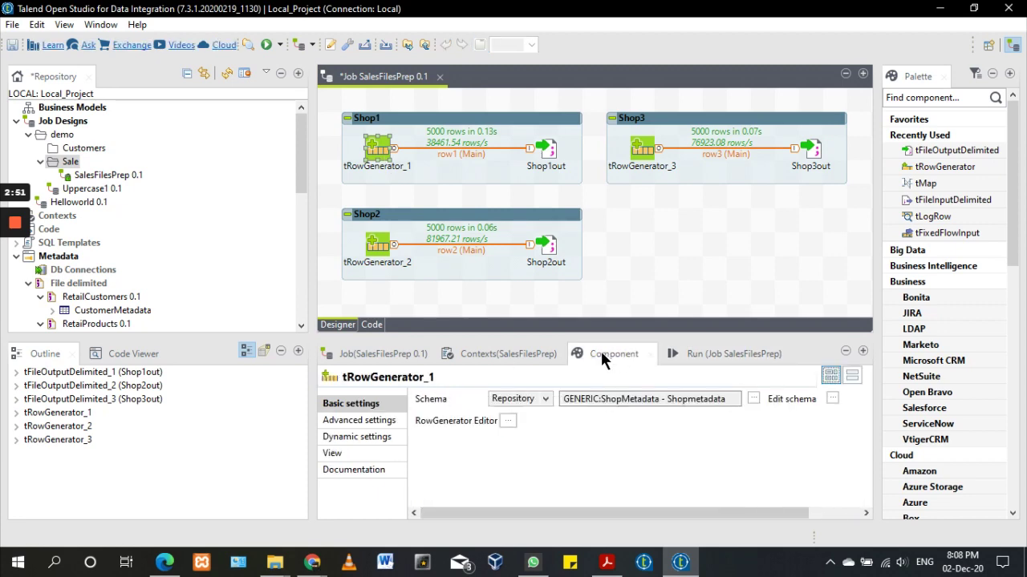
double_click(377, 154)
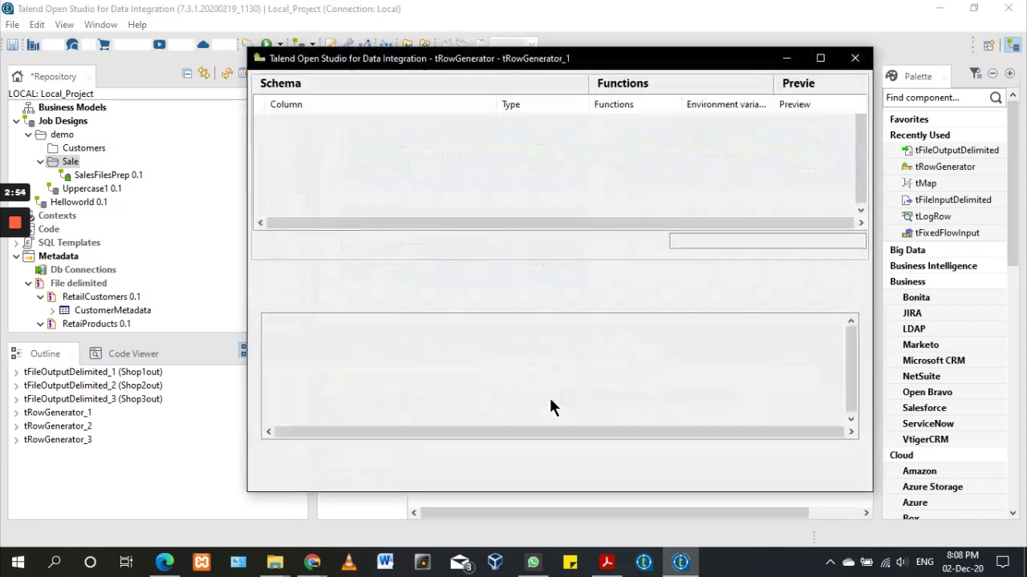
click(855, 58)
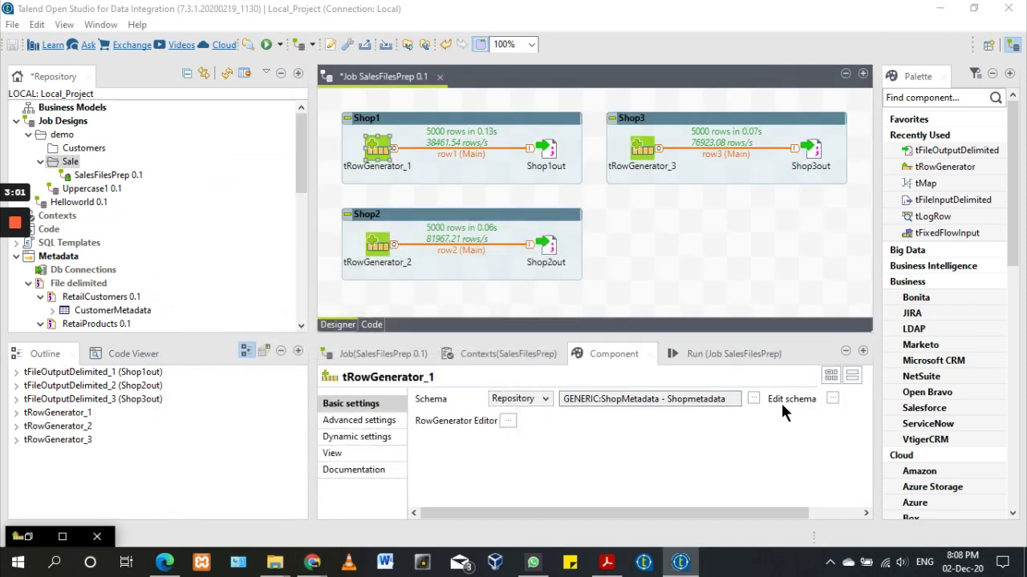
click(754, 399)
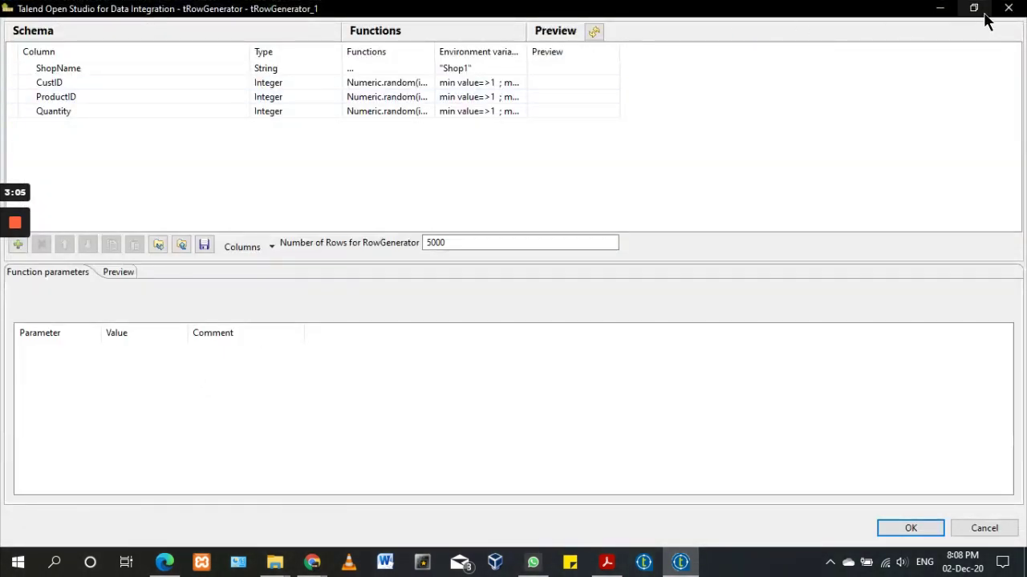
click(973, 8)
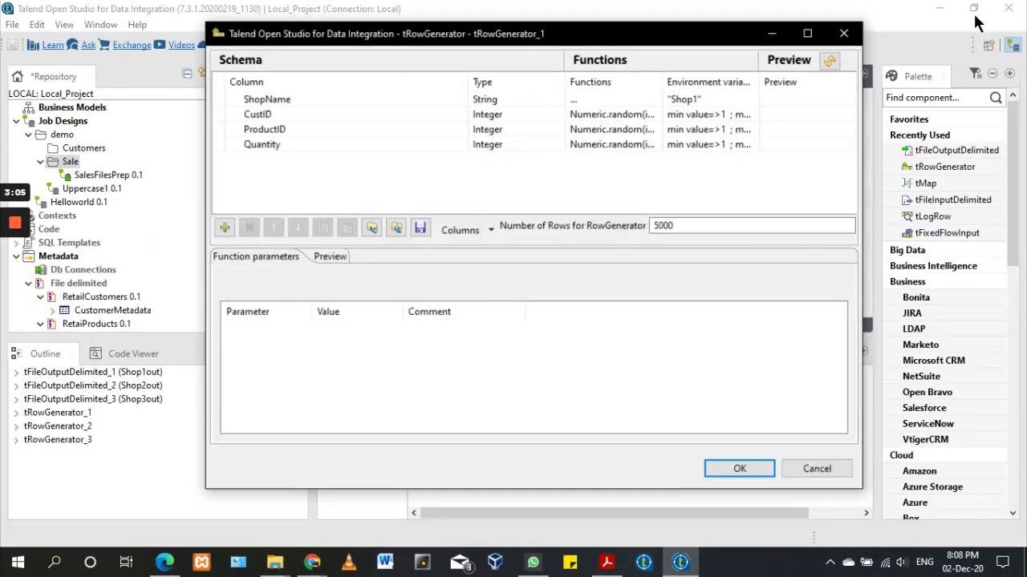
drag(760, 69, 508, 110)
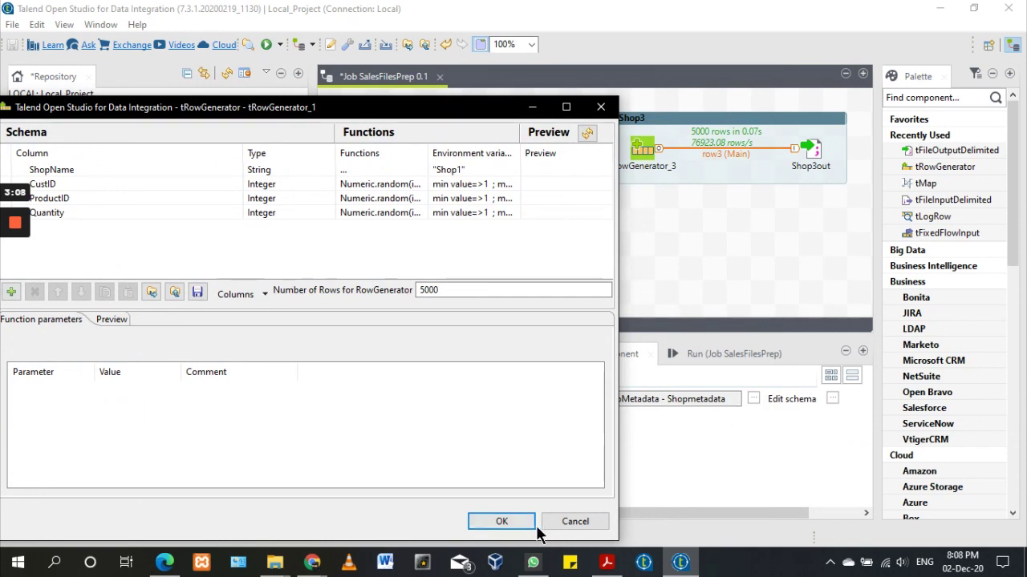
click(489, 522)
- Browse the repository schemas for tRowGenerator_1 to Shopmetadata under Generic schemas, cancel the selection, and compare it with the schema's columns in the repository tree
click(753, 399)
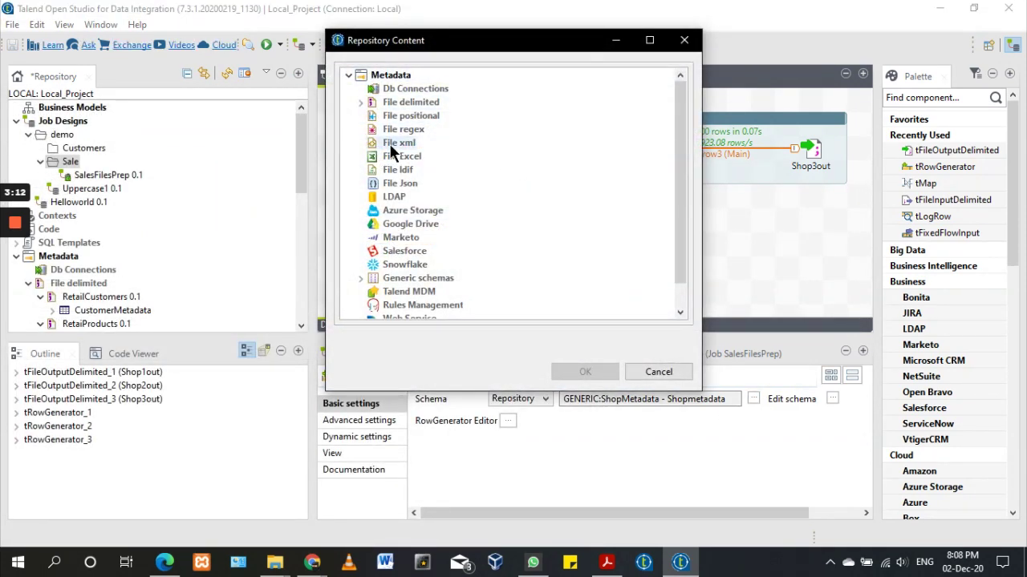
scroll(393, 169, down, 1)
click(361, 251)
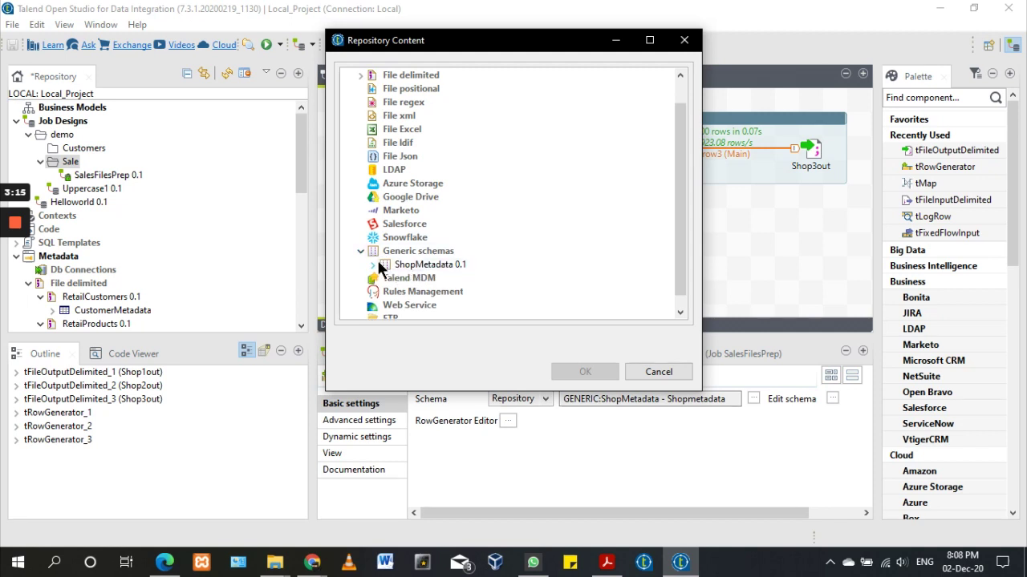
click(372, 265)
click(425, 279)
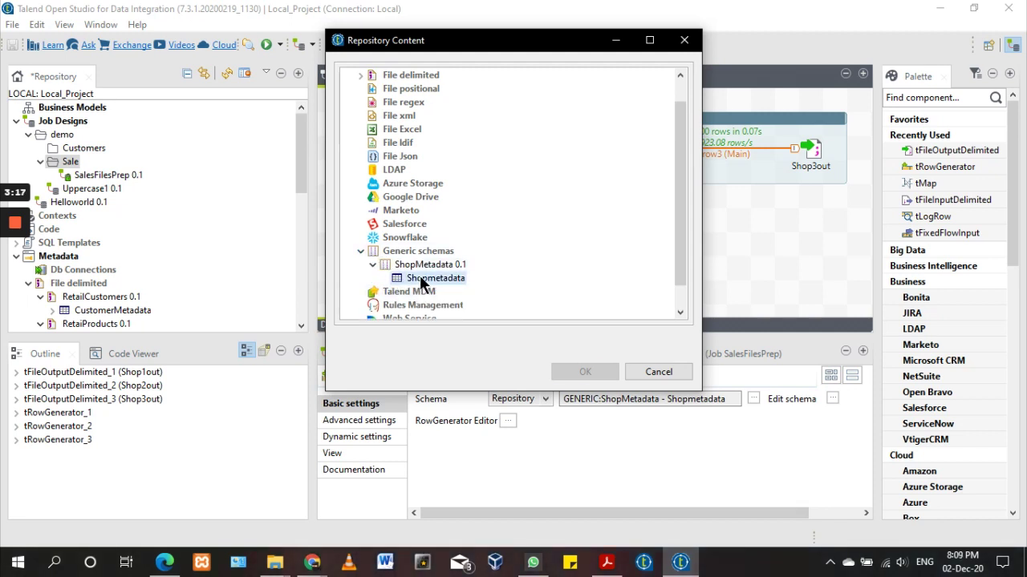
click(652, 368)
scroll(168, 274, down, 9)
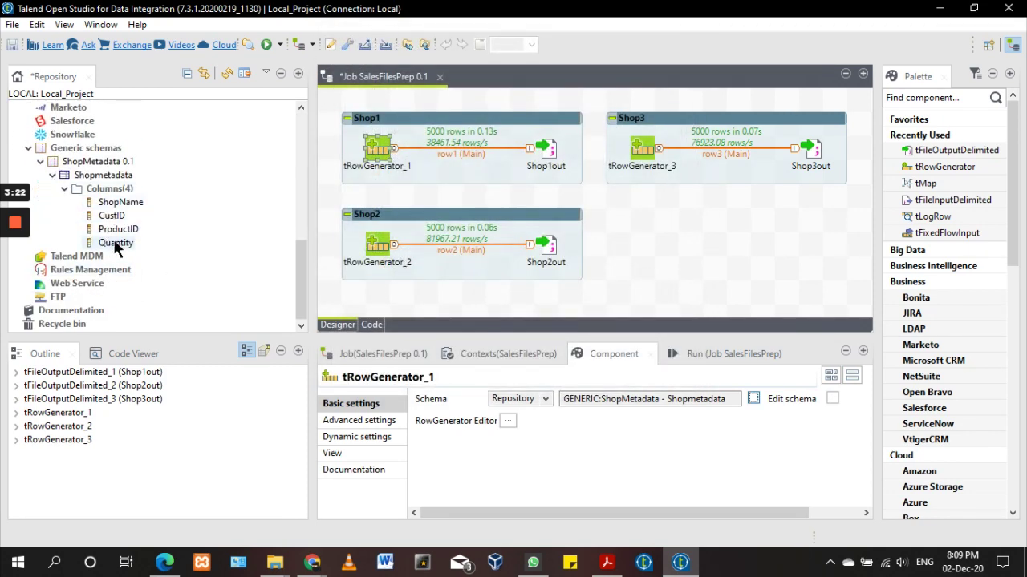
- Reopen tRowGenerator_1's editor and examine the CustID column's random-integer function, its parameters and the available functions
double_click(381, 150)
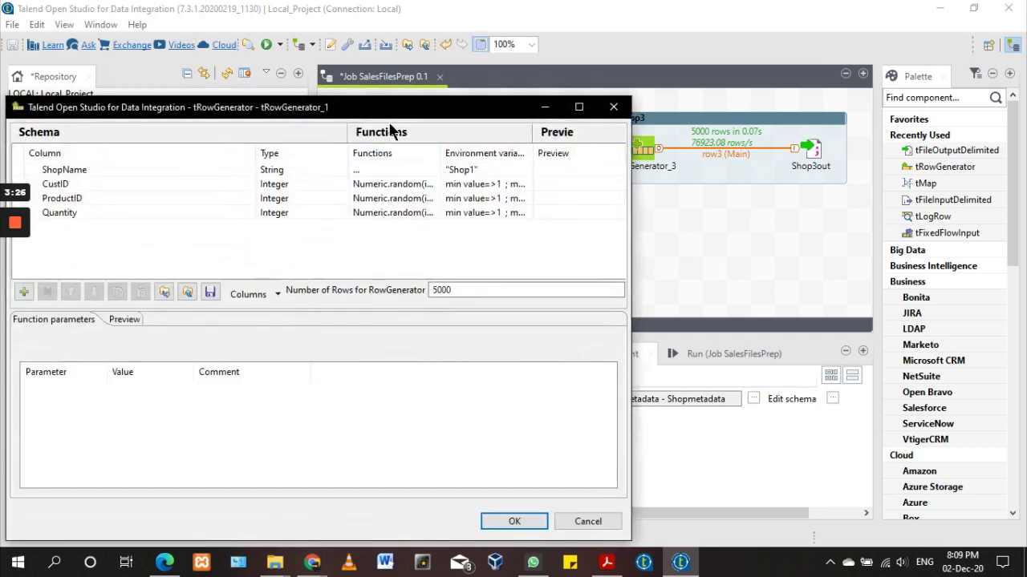
drag(417, 109, 627, 61)
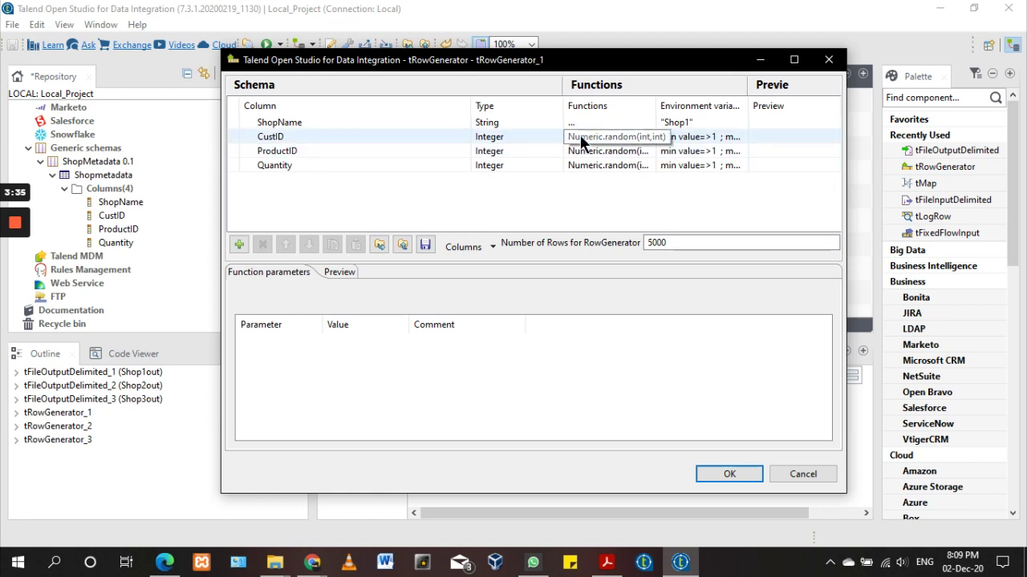
click(602, 137)
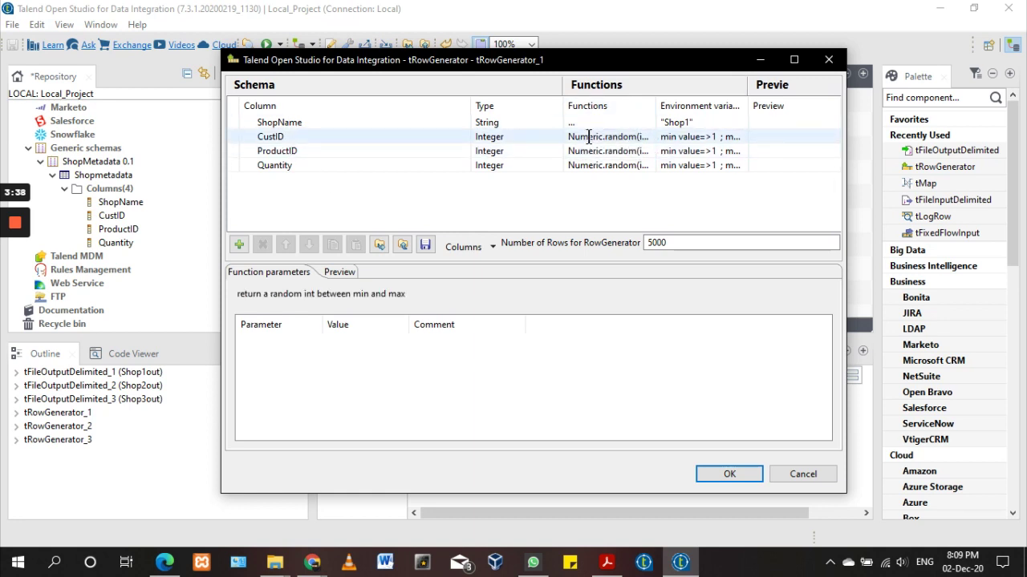
click(603, 163)
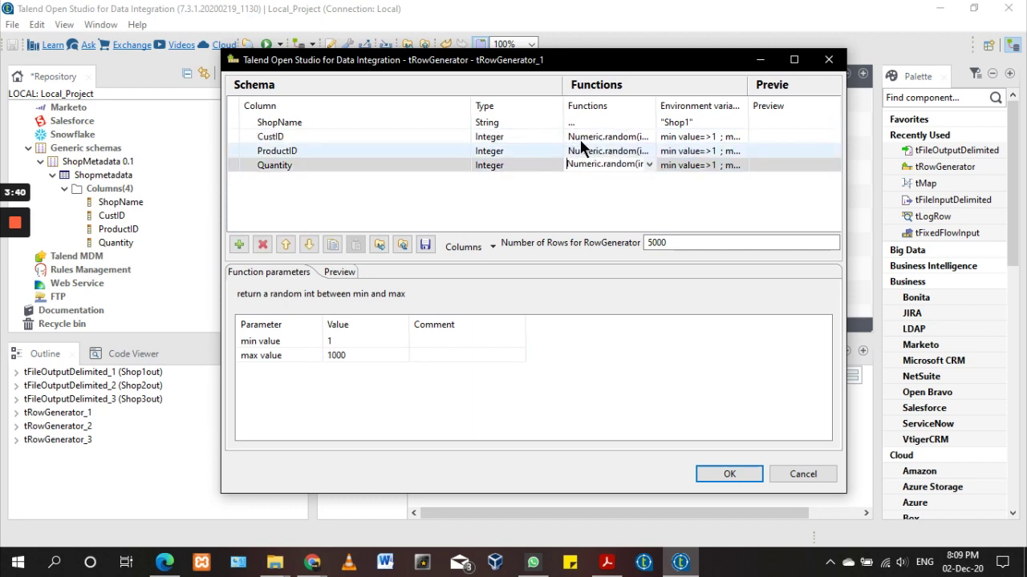
click(584, 139)
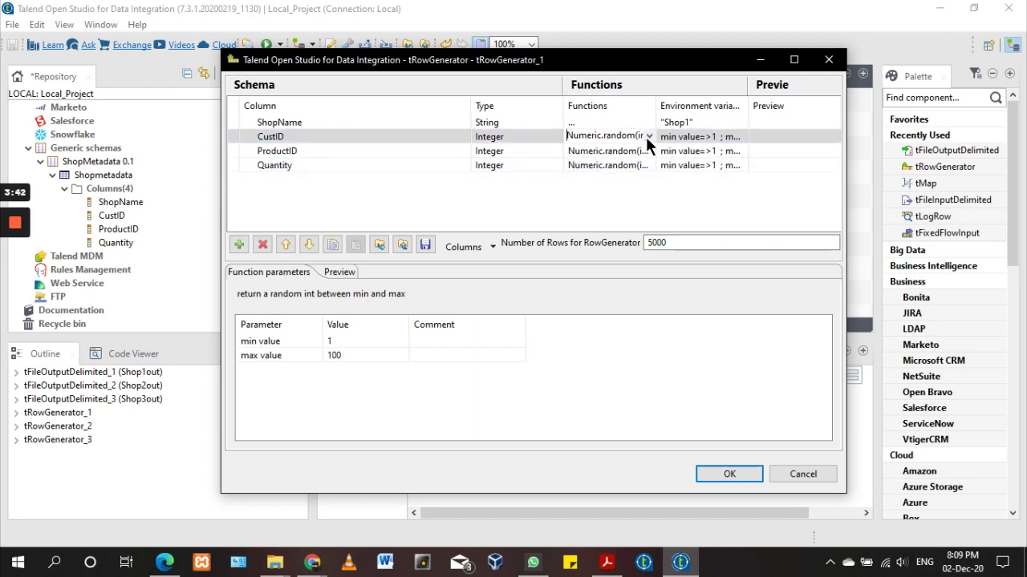
click(647, 137)
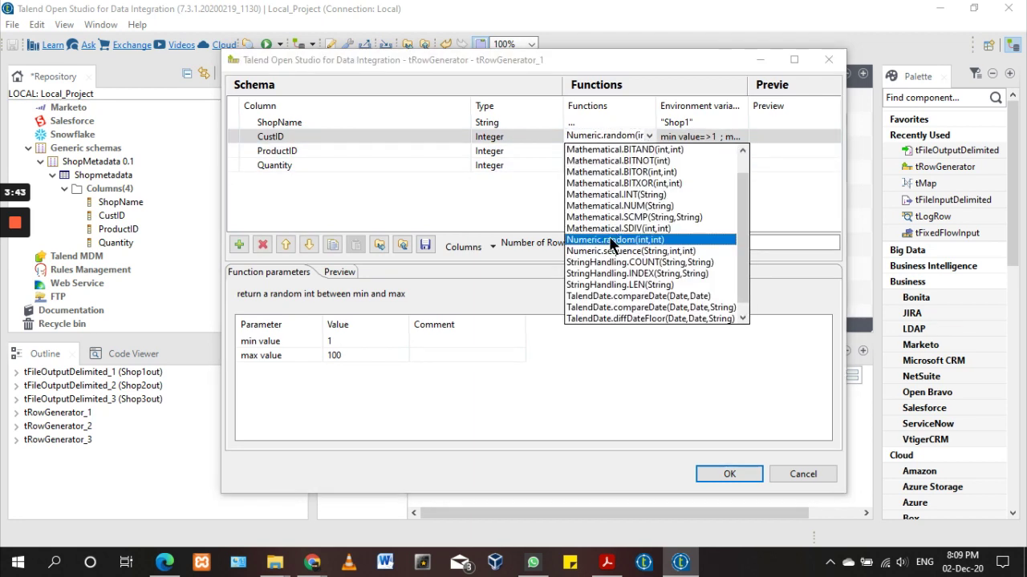
click(514, 205)
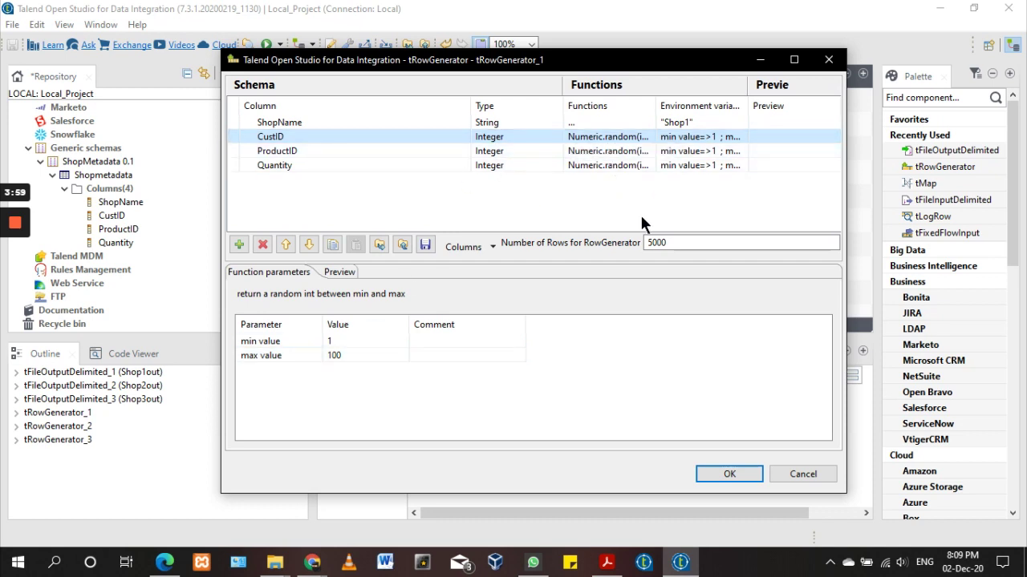
- Review the ProductID, Quantity and ShopName parameters and the number of rows for tRowGenerator_1, and confirm the editor
click(597, 151)
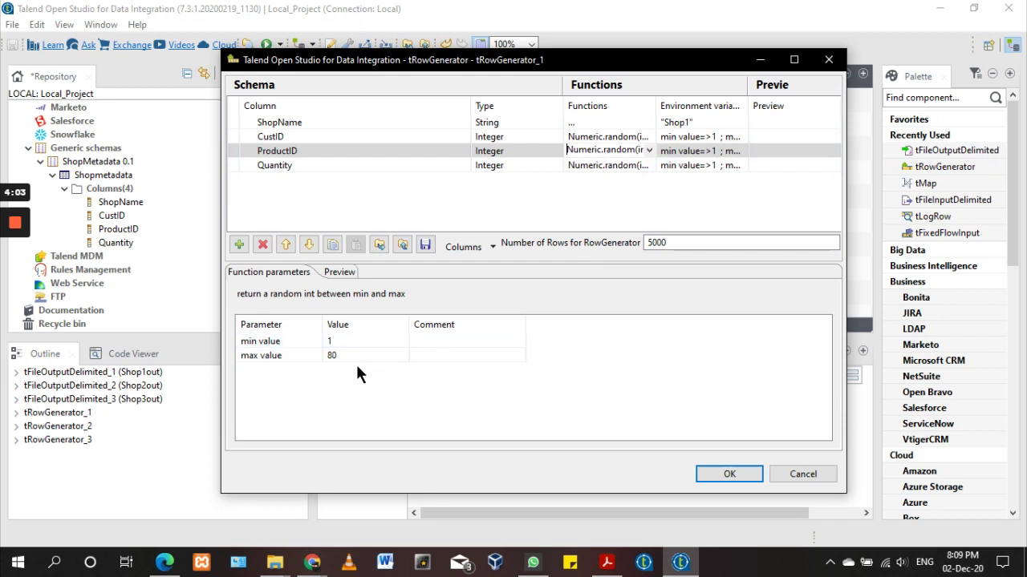
click(609, 166)
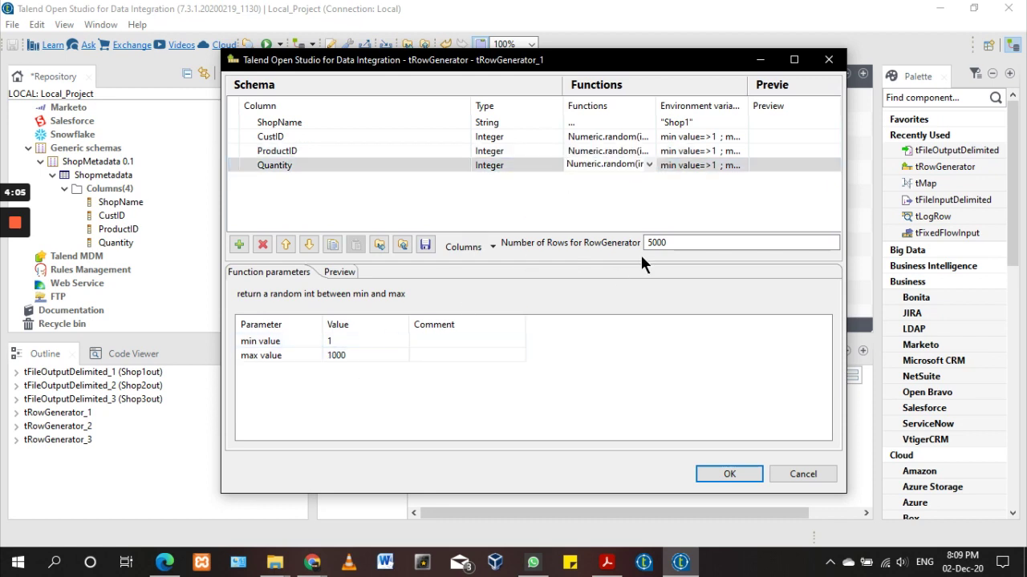
click(678, 123)
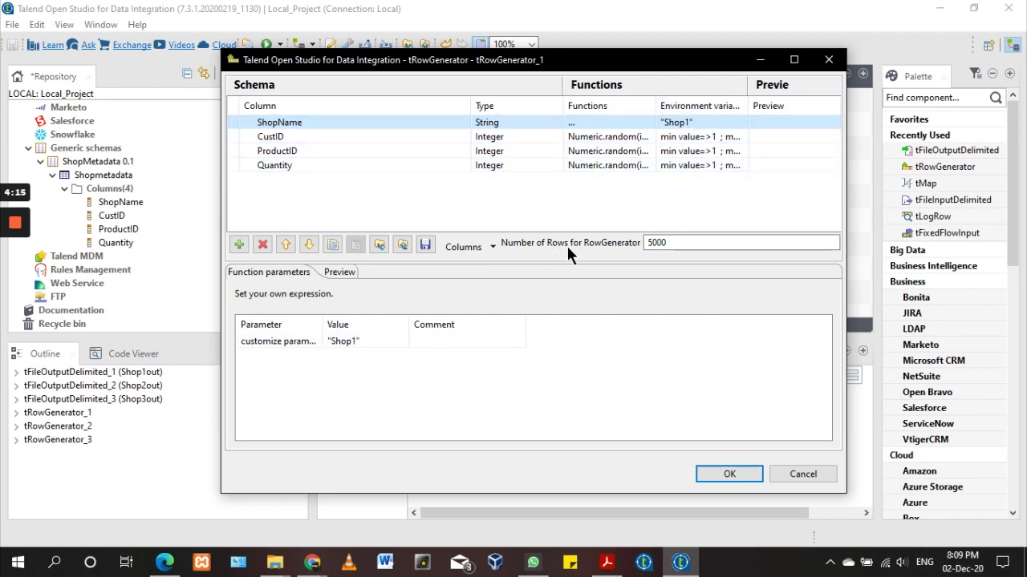
click(670, 243)
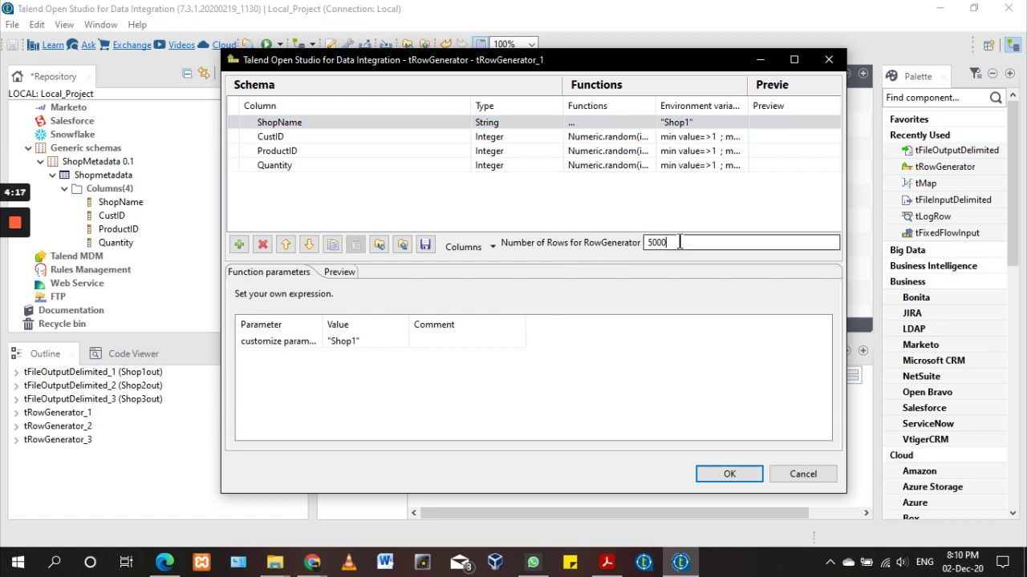
click(750, 471)
- Show the Shop1out output component's basic settings and examine its full output file path
click(710, 357)
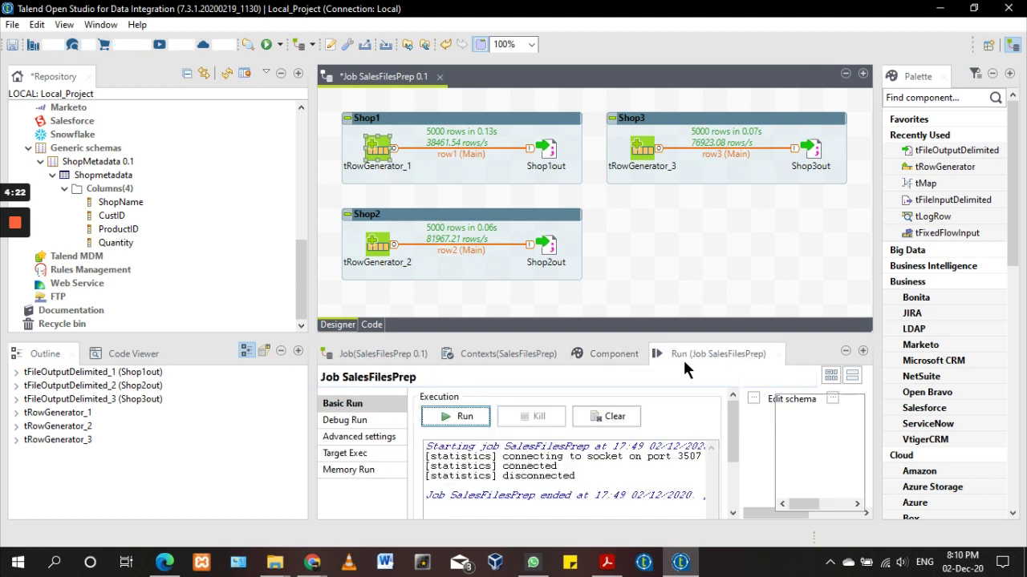
click(614, 355)
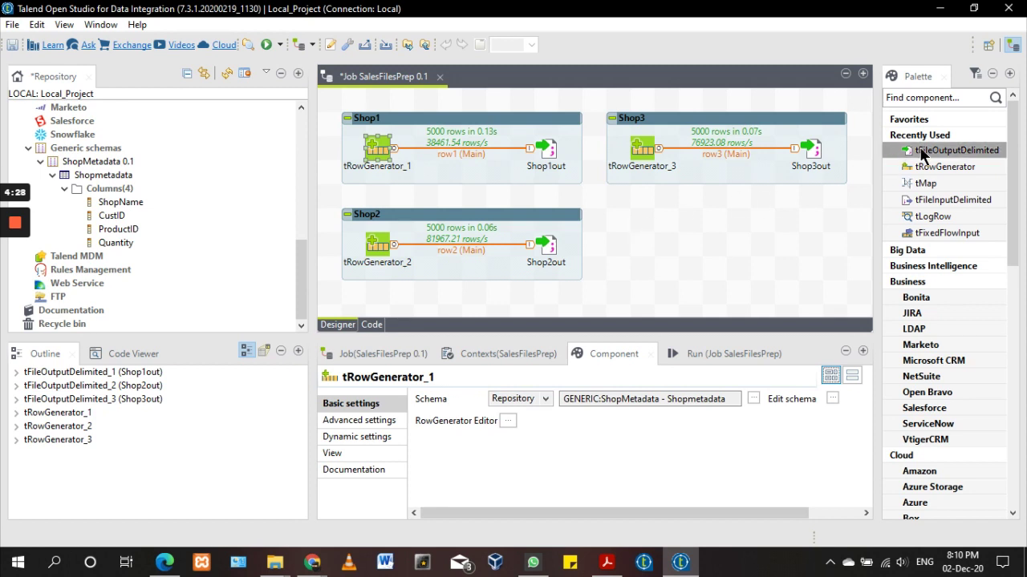
click(545, 161)
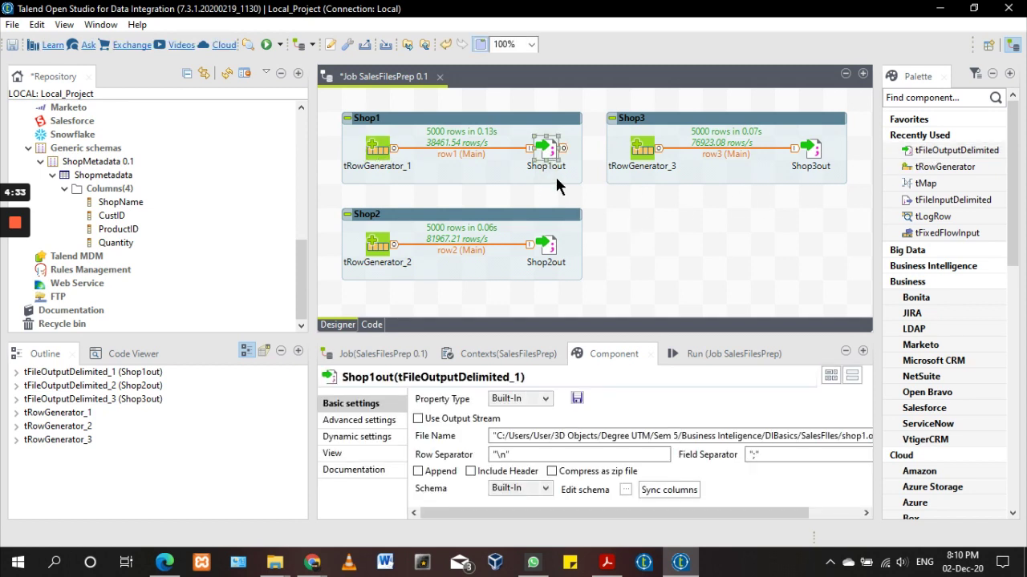
drag(514, 511, 612, 511)
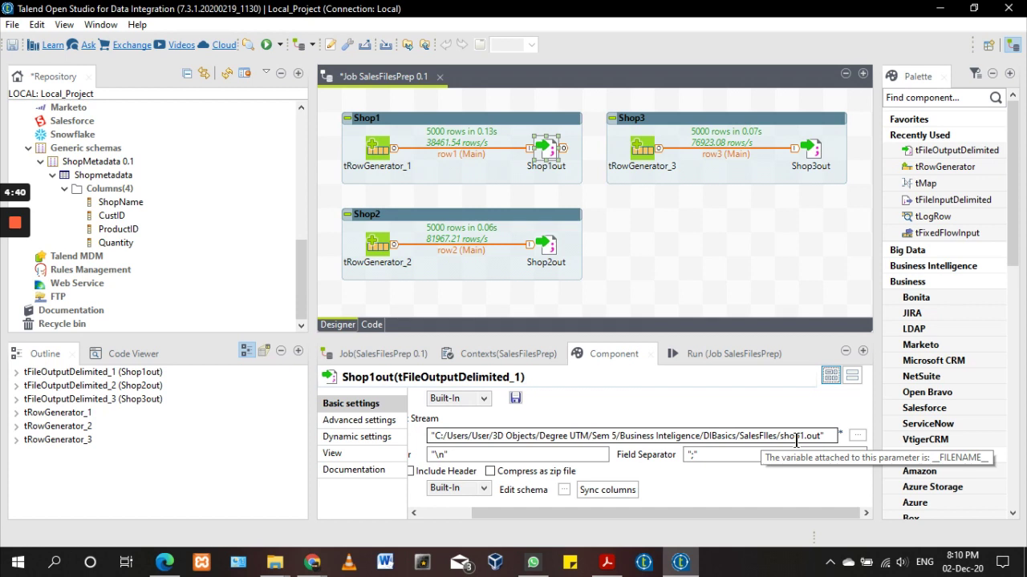
drag(694, 512, 638, 511)
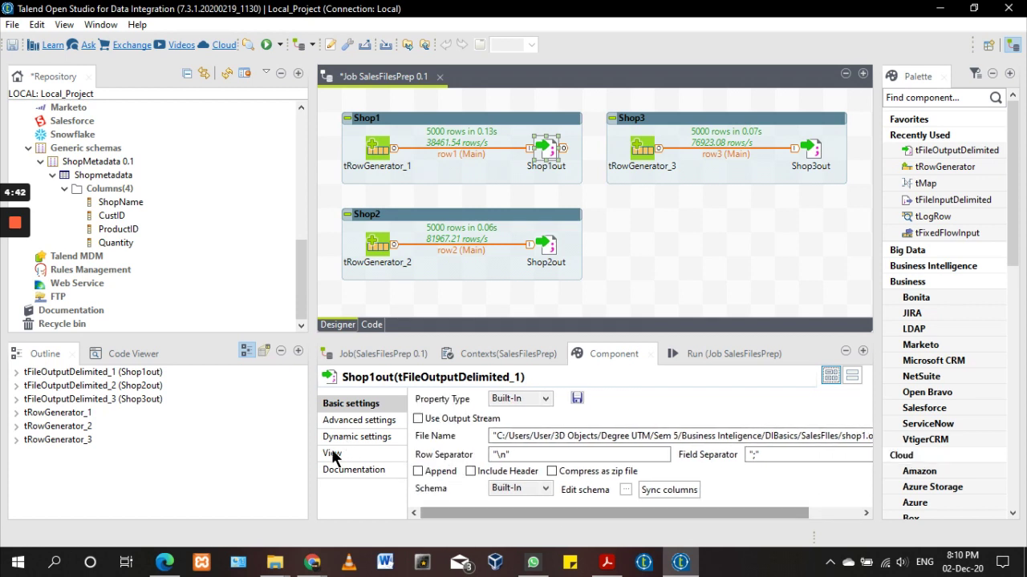
- Check Shop1out's label format in its view settings and return to its basic settings
click(332, 453)
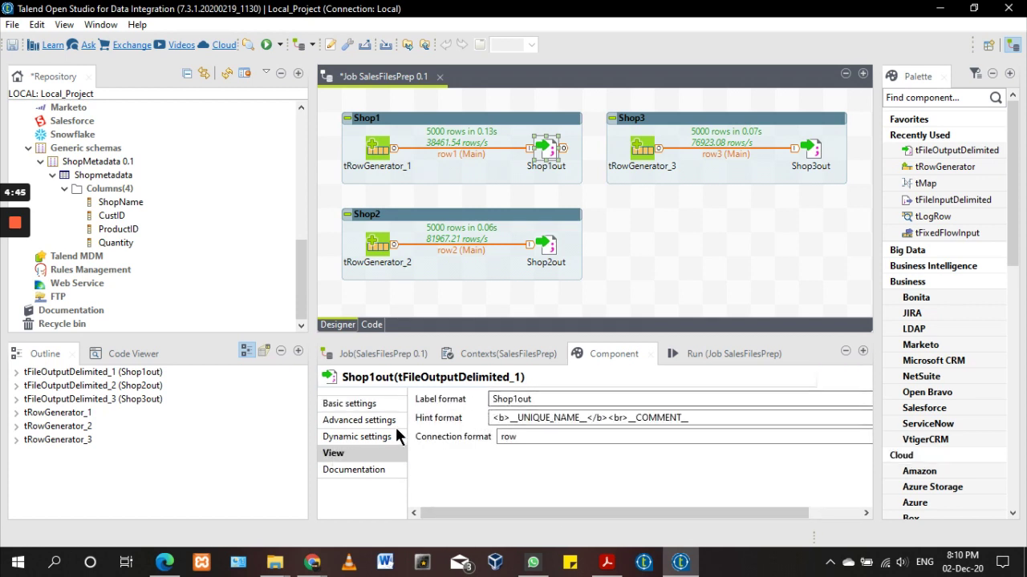
click(349, 403)
click(551, 145)
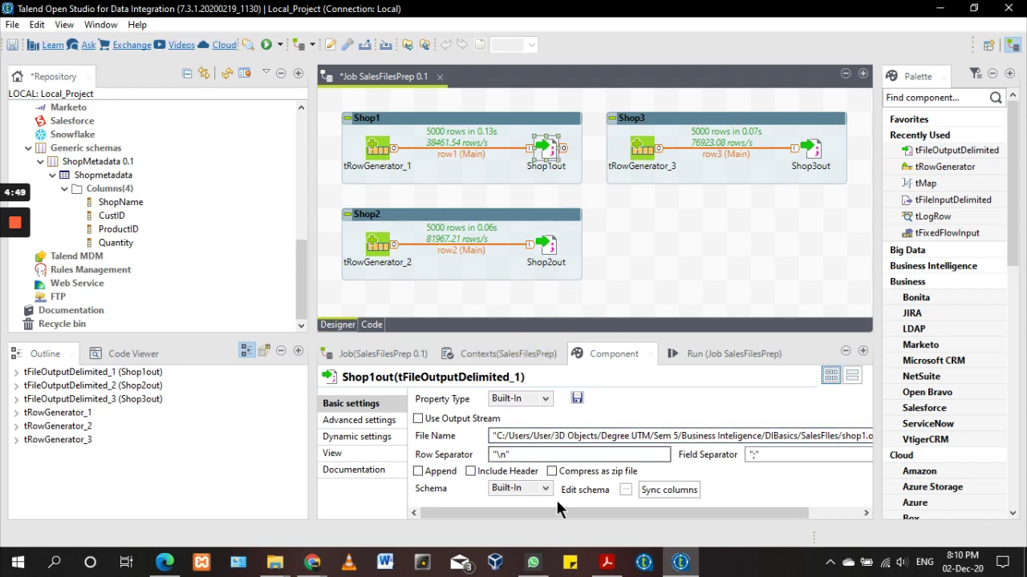
- Show the Shop1 subjob's title settings and examine the commands available for the subjob and for the empty canvas
click(362, 120)
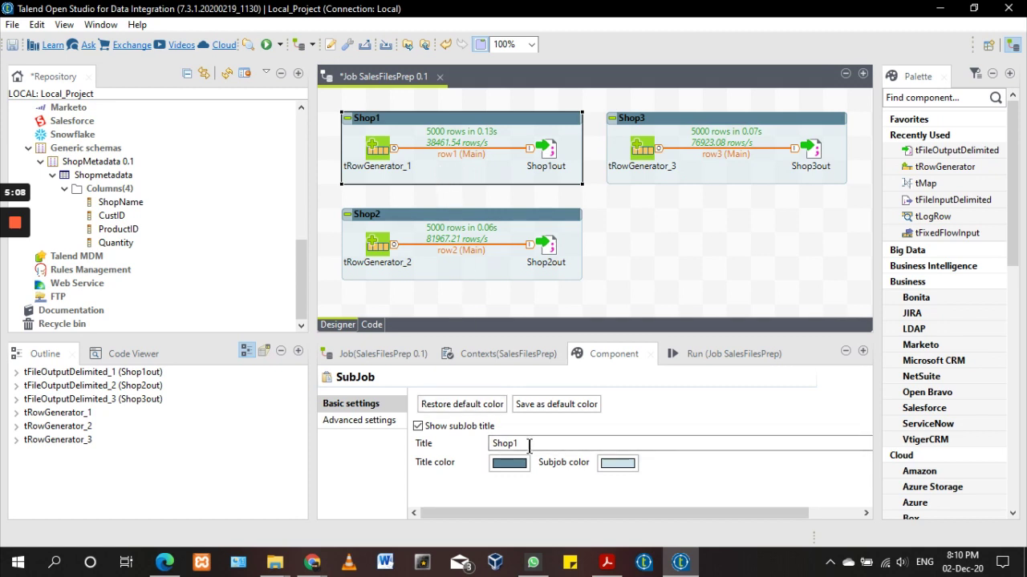
right_click(506, 177)
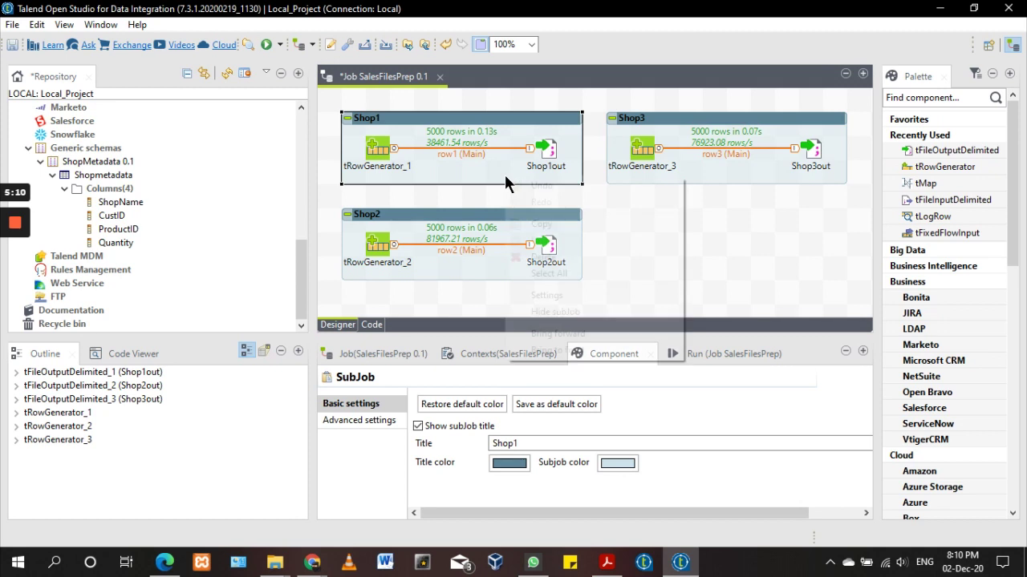
click(455, 182)
right_click(454, 173)
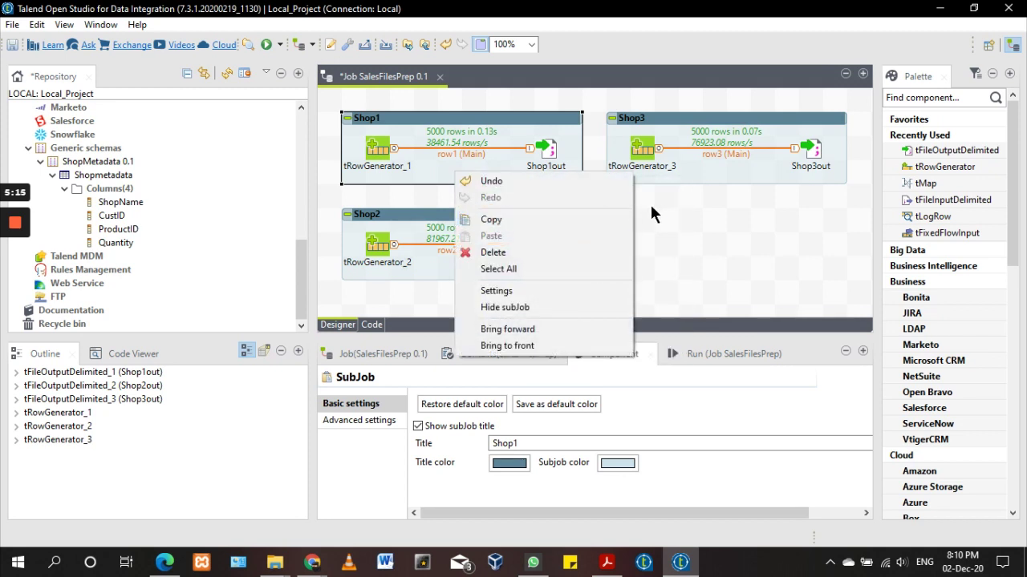
click(621, 237)
right_click(615, 241)
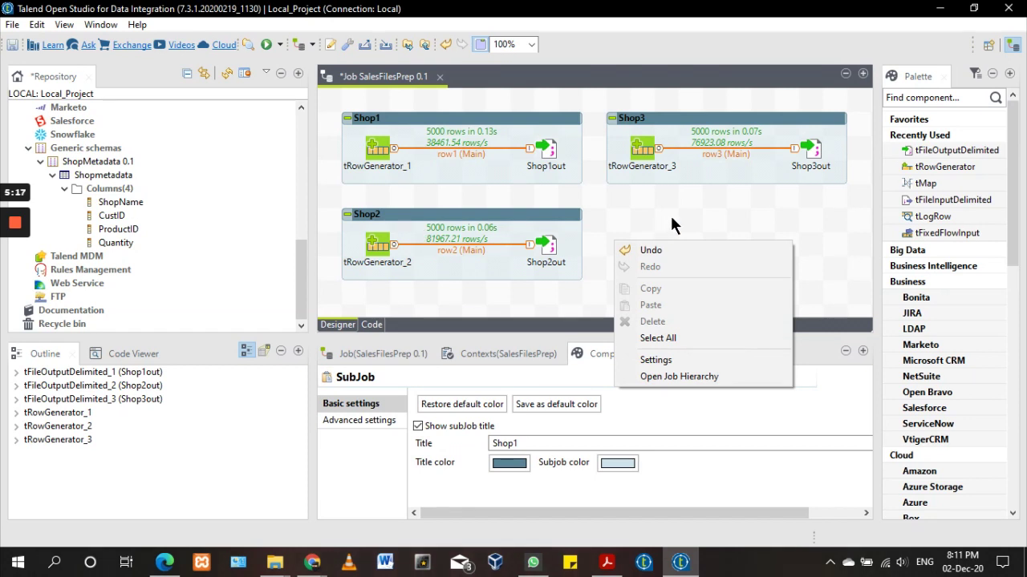
click(672, 226)
right_click(671, 218)
click(626, 247)
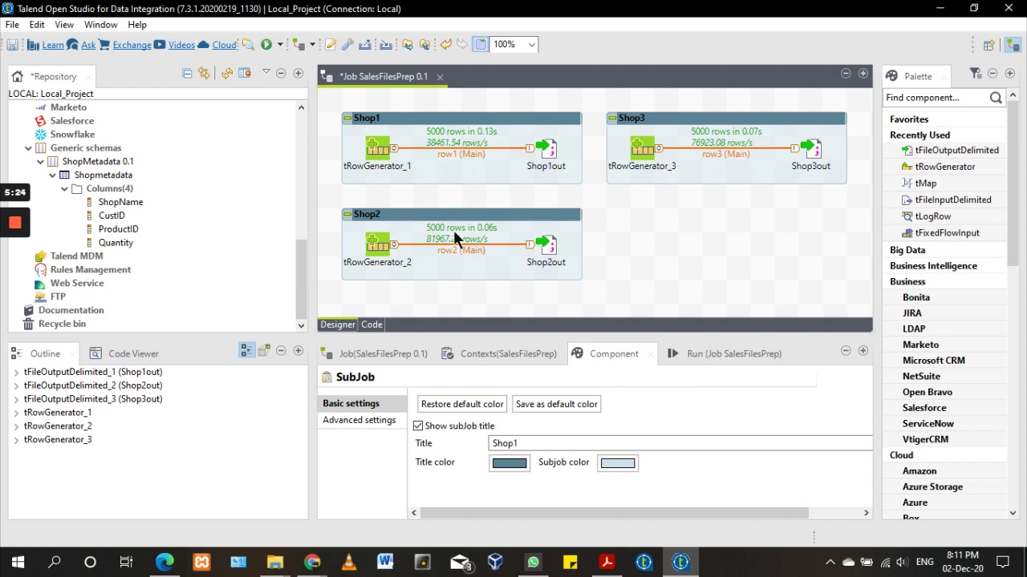
- Show the Shop2 subjob's settings, and open tRowGenerator_2's editor to examine the ShopName column's customized parameter
click(447, 273)
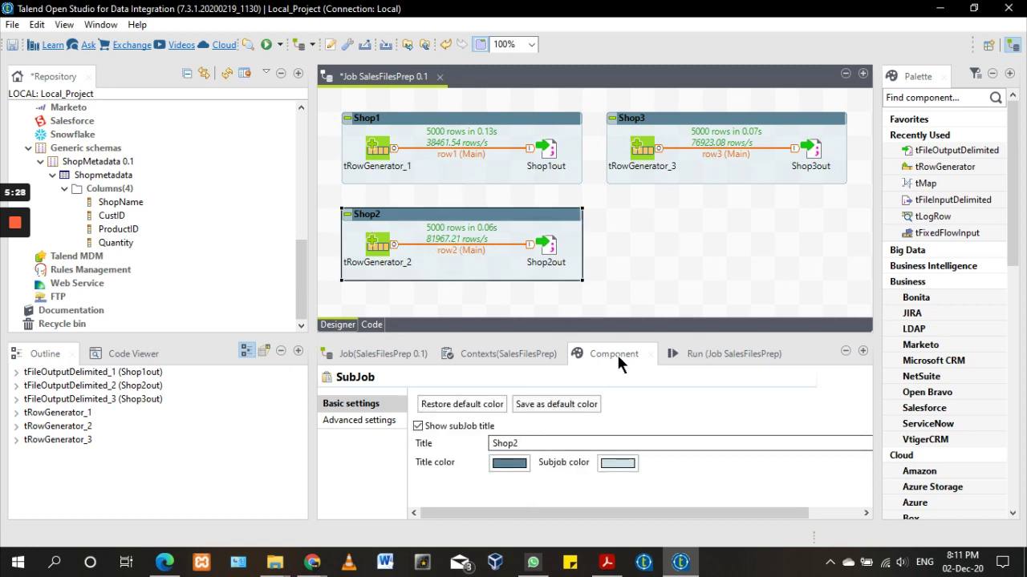
click(377, 255)
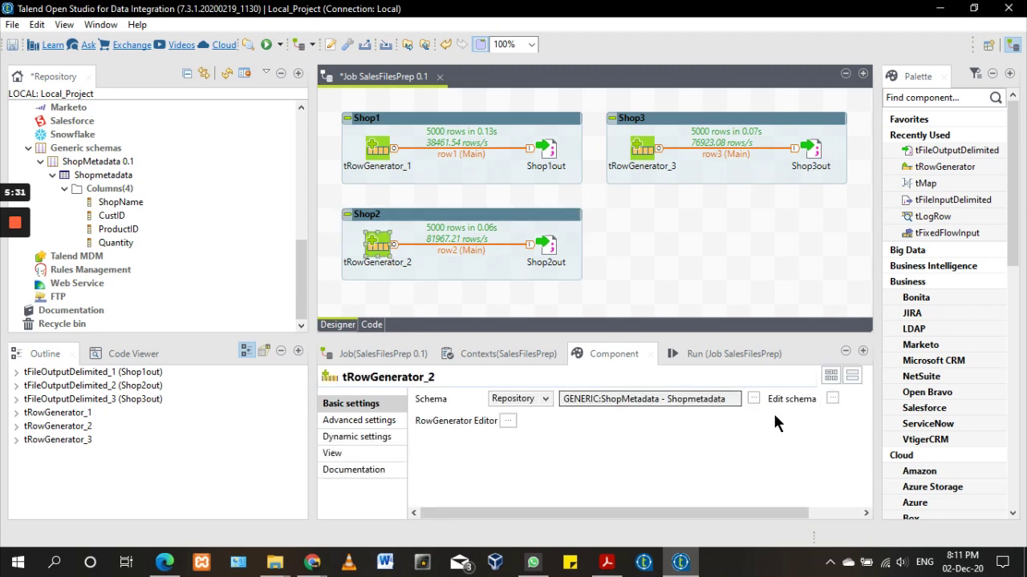
double_click(374, 249)
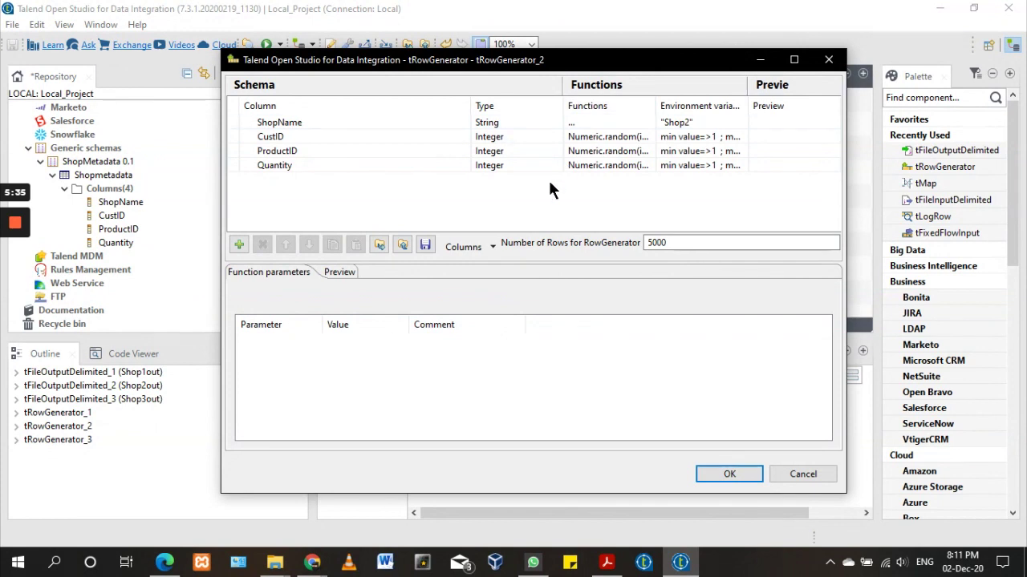
click(385, 122)
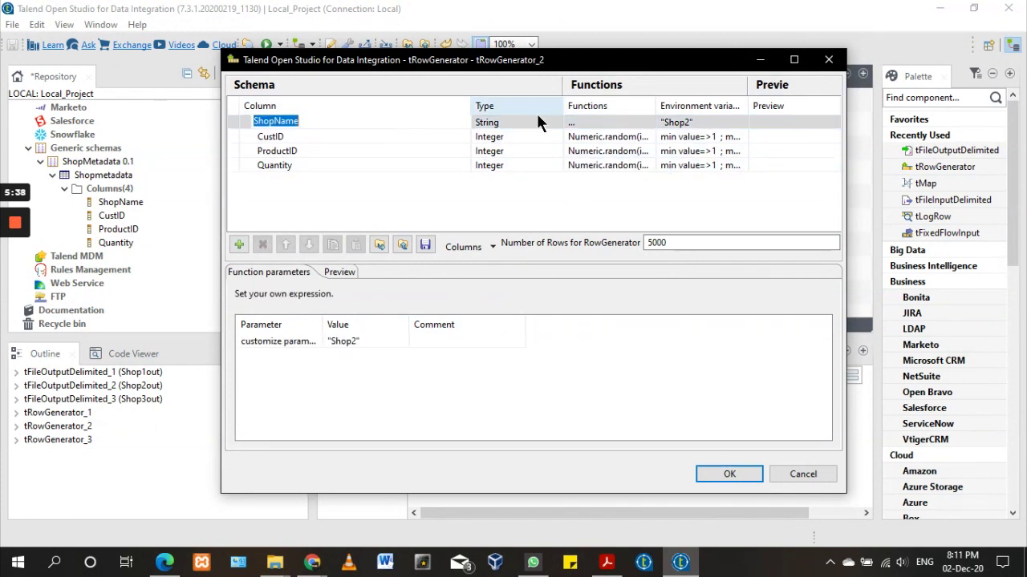
click(354, 344)
key(Return)
click(349, 343)
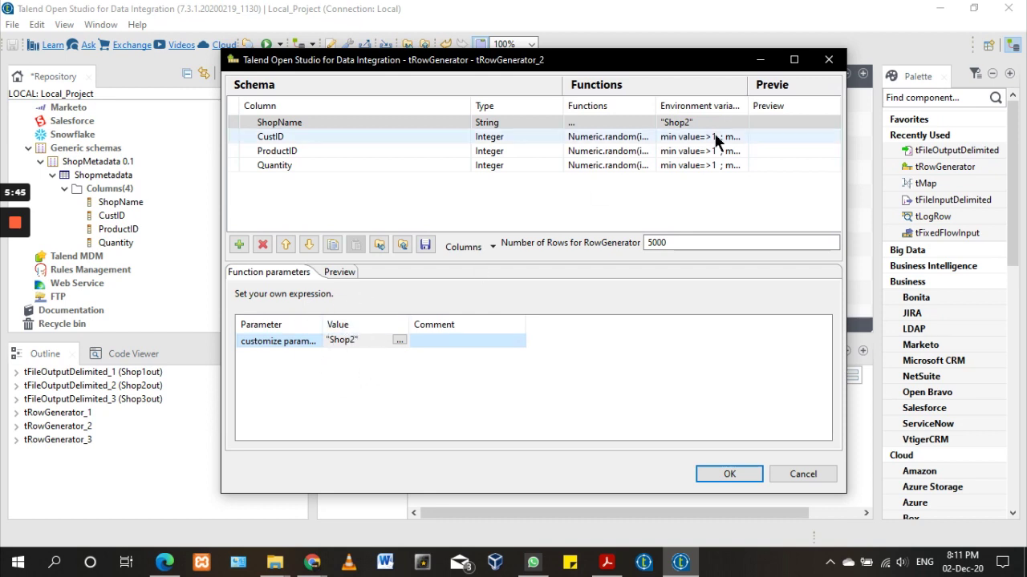
- Review the CustID, ProductID, Quantity and ShopName function parameters of tRowGenerator_2 and cancel the editor
click(690, 138)
click(381, 152)
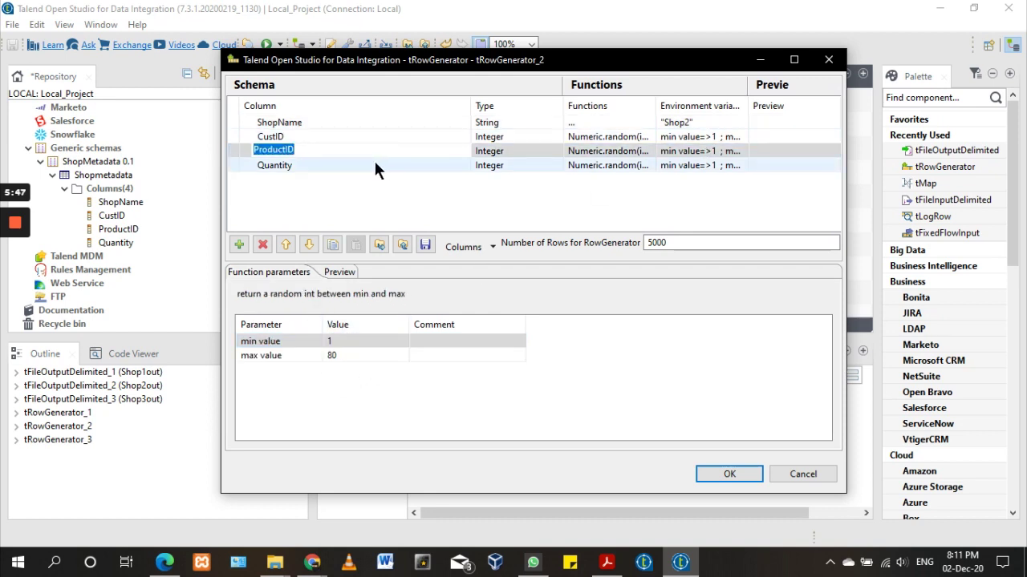
click(376, 165)
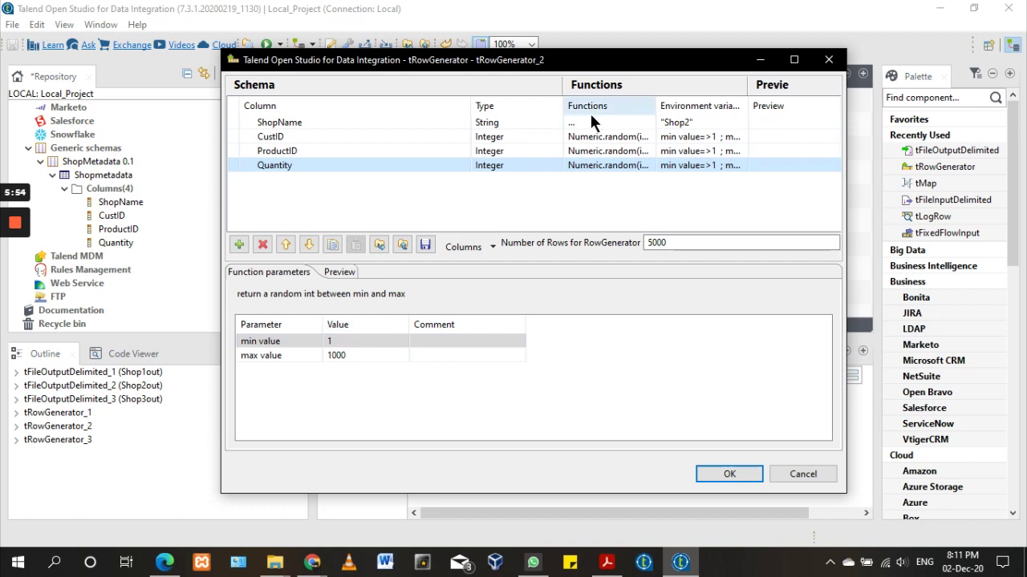
click(469, 124)
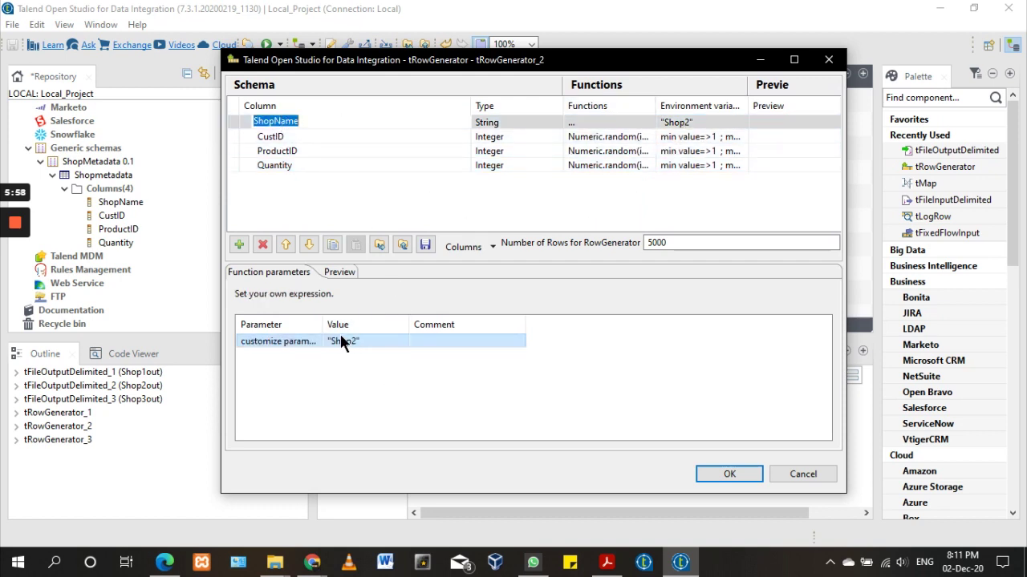
click(798, 474)
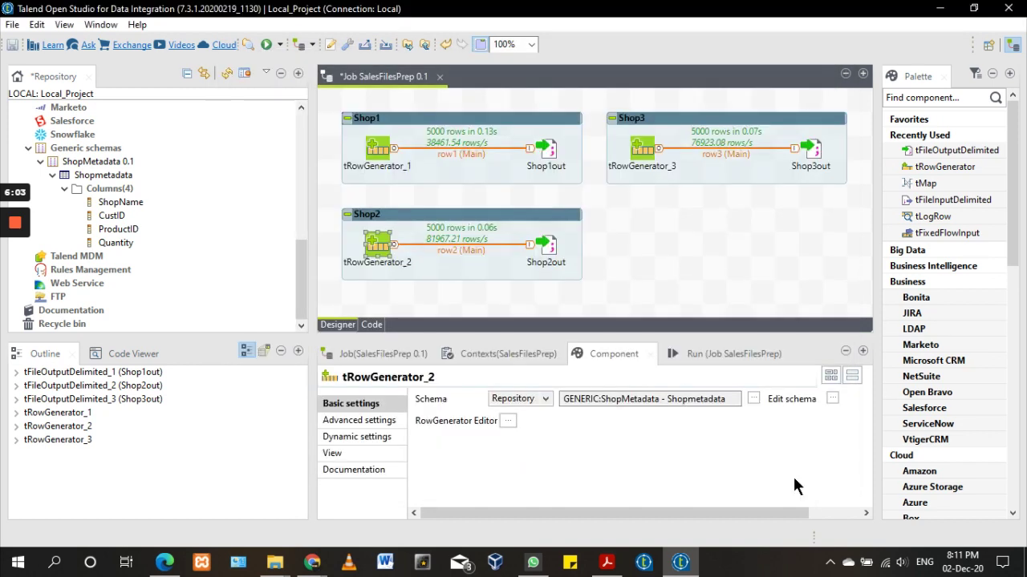
- Check tRowGenerator_2's label format in its view settings and look at the job's context variables
click(371, 452)
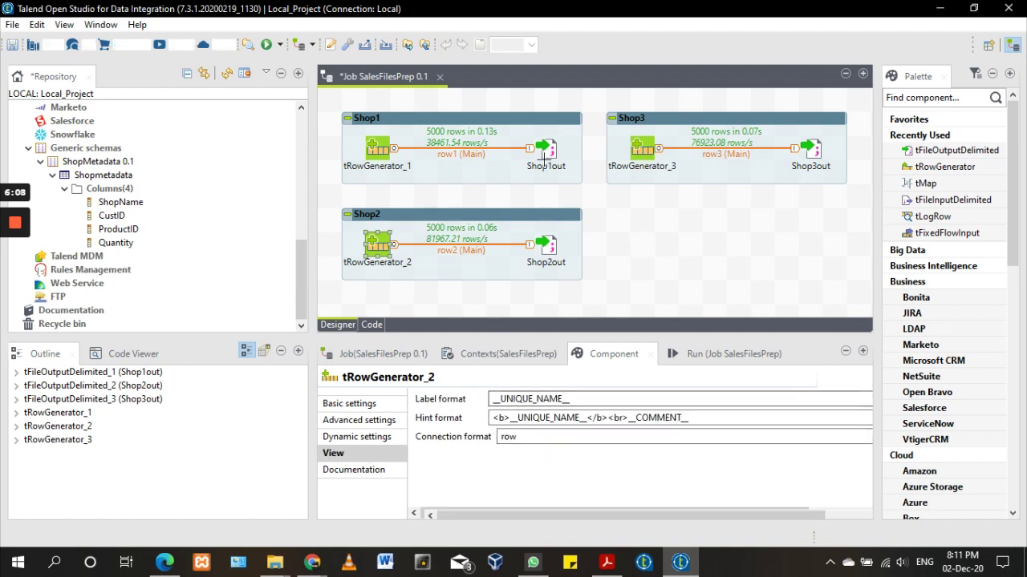
click(381, 251)
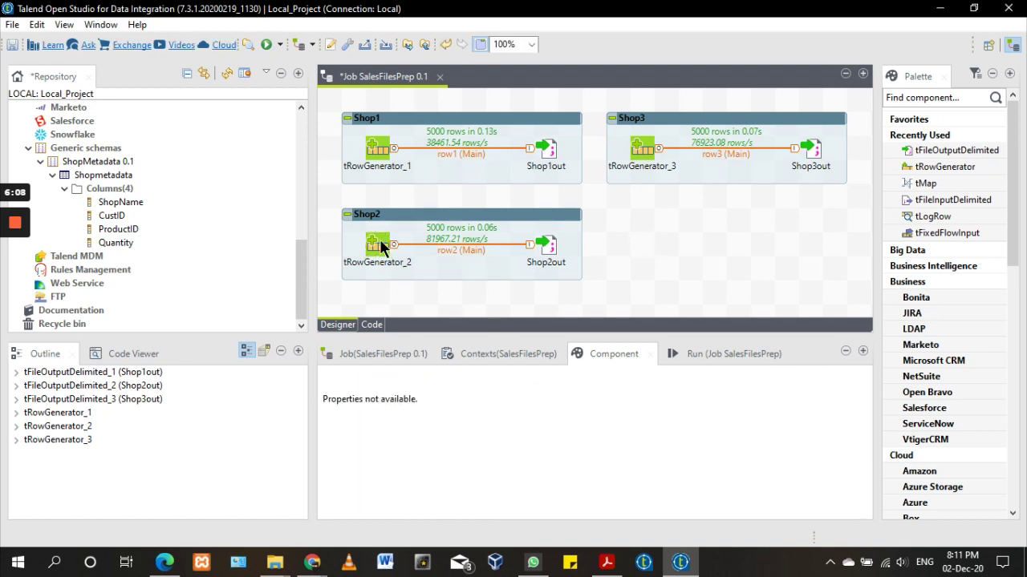
click(523, 356)
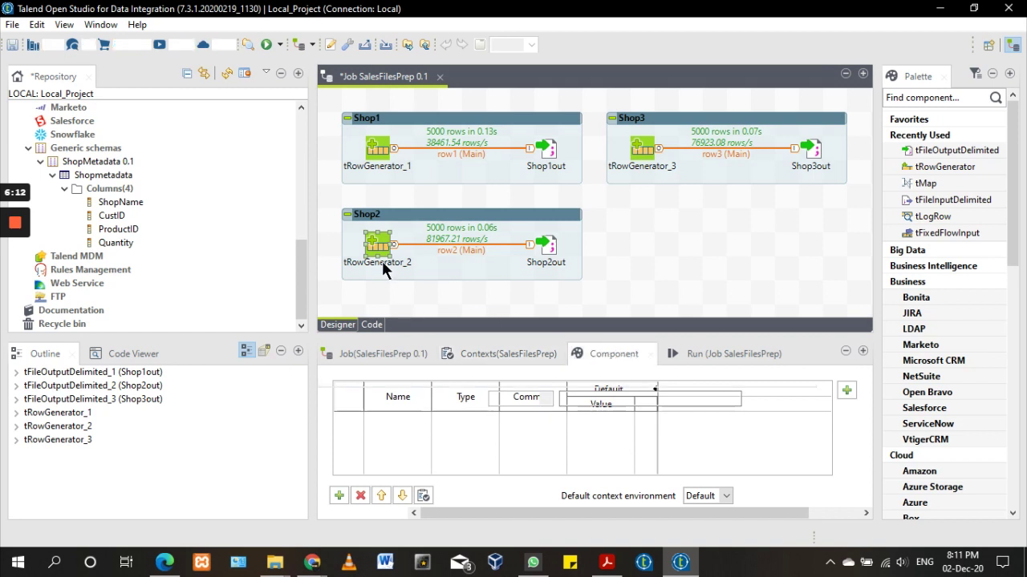
- Show the Shop2out output component's basic settings and examine its full output file path
click(546, 251)
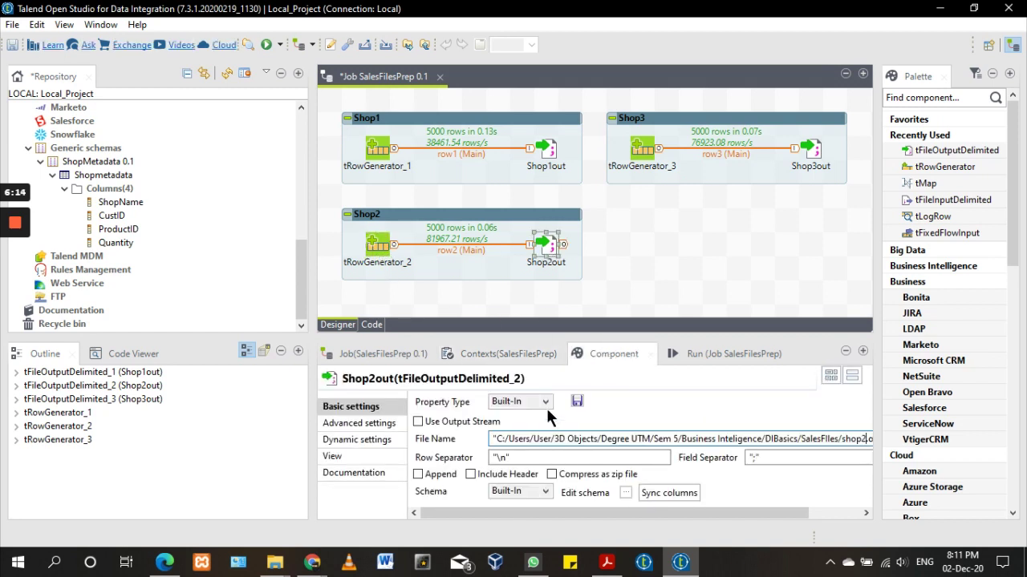
drag(765, 513, 820, 514)
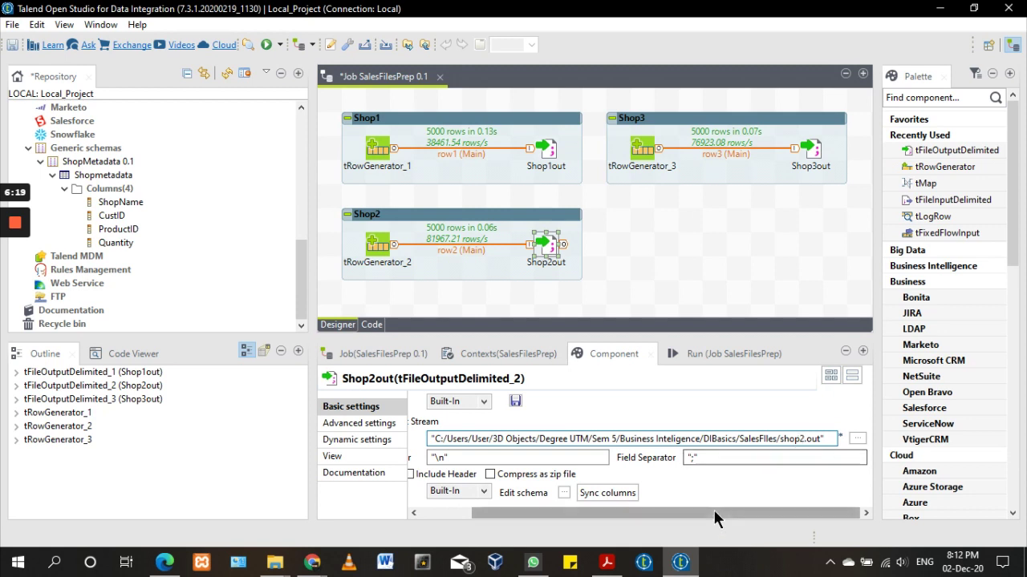
drag(713, 513, 659, 513)
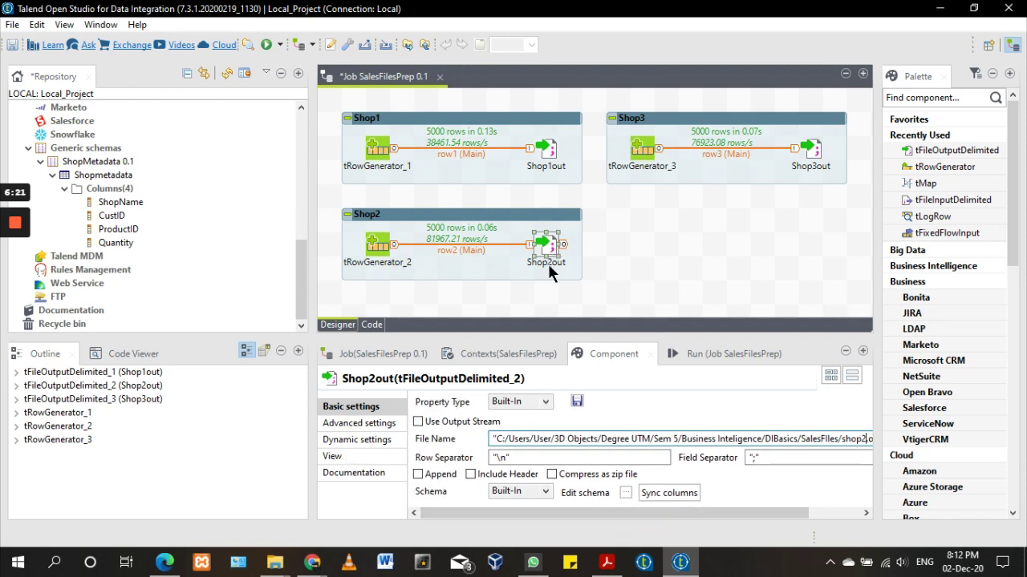
- Show the Shop3 subjob's settings, and check the lesson's steps in Talend.pdf in Chrome before returning to Talend Open Studio
click(710, 223)
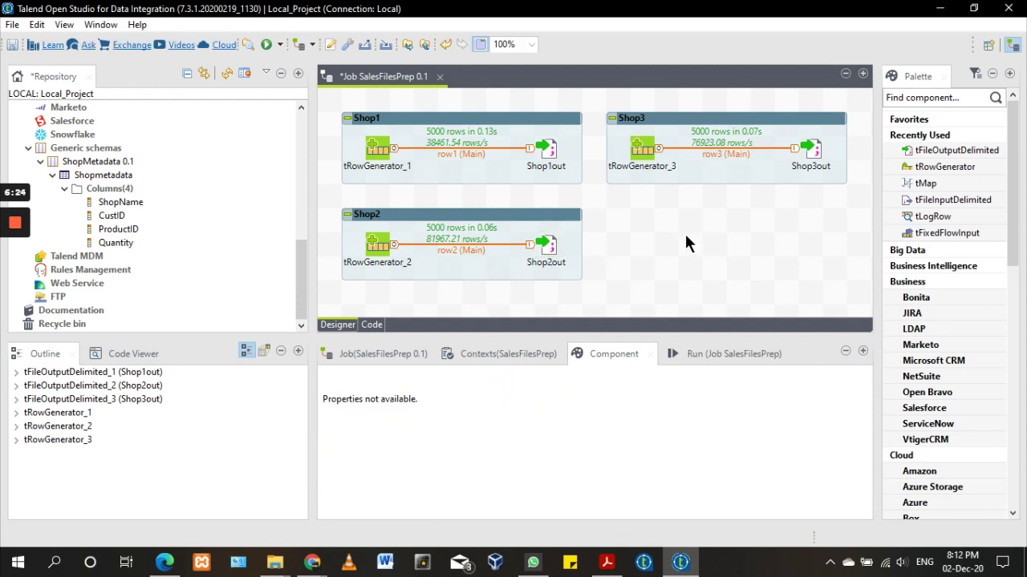
click(710, 173)
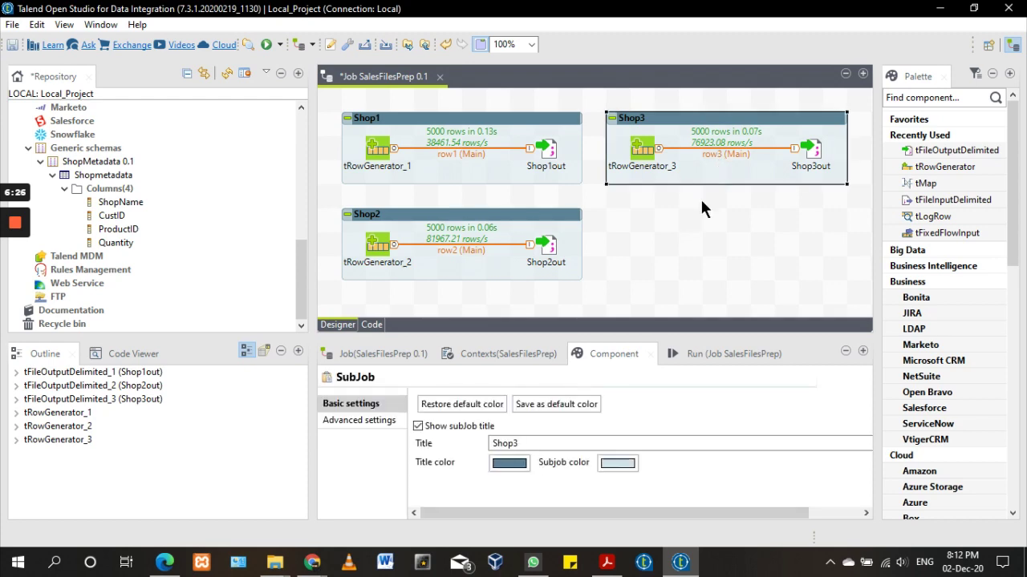
click(312, 561)
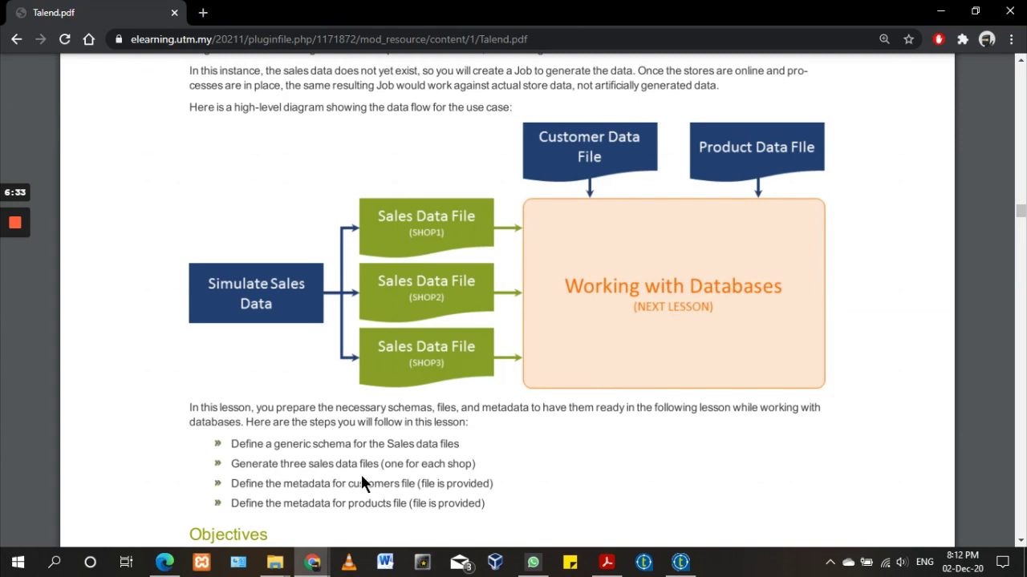
click(680, 563)
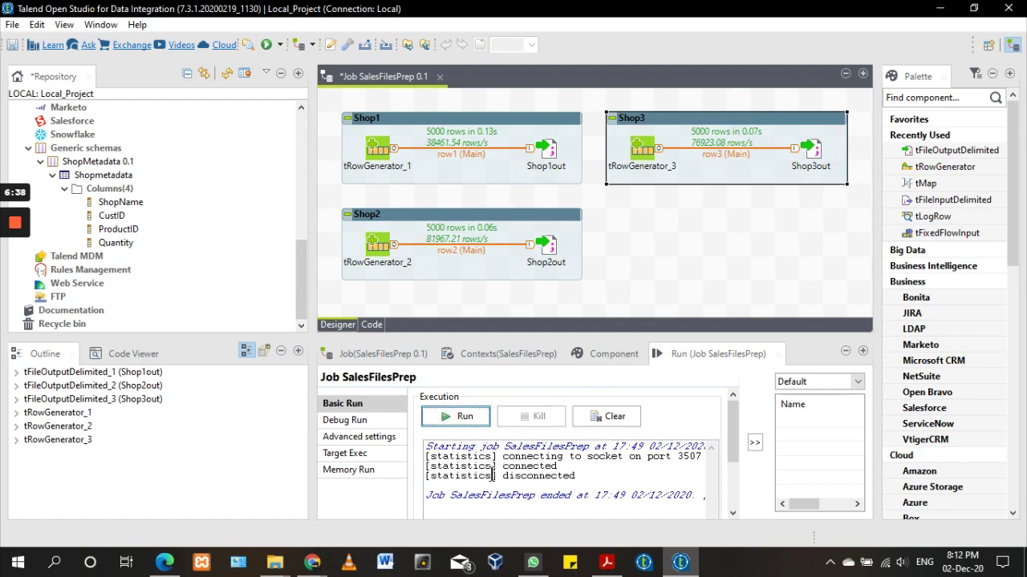
- Switch to File Explorer and open the SalesFIles folder inside DIBasics to show the generated output files
mouse_move(274, 562)
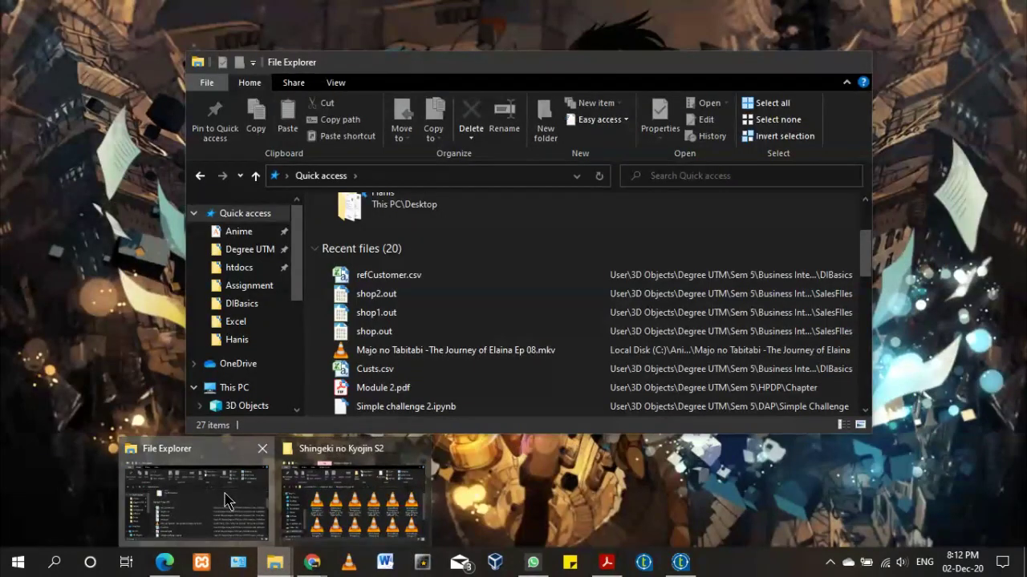
click(225, 501)
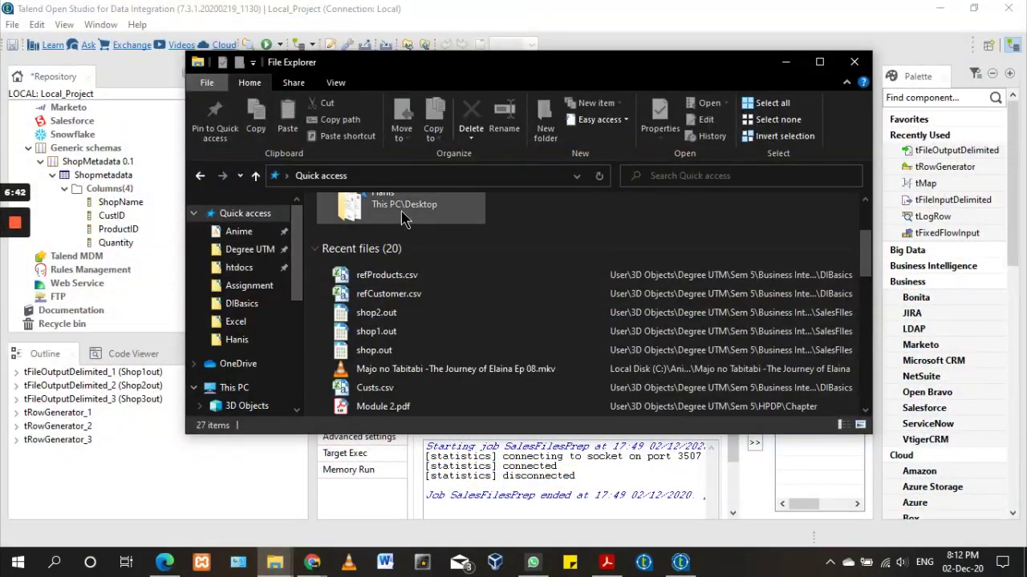
scroll(403, 218, up, 3)
click(249, 308)
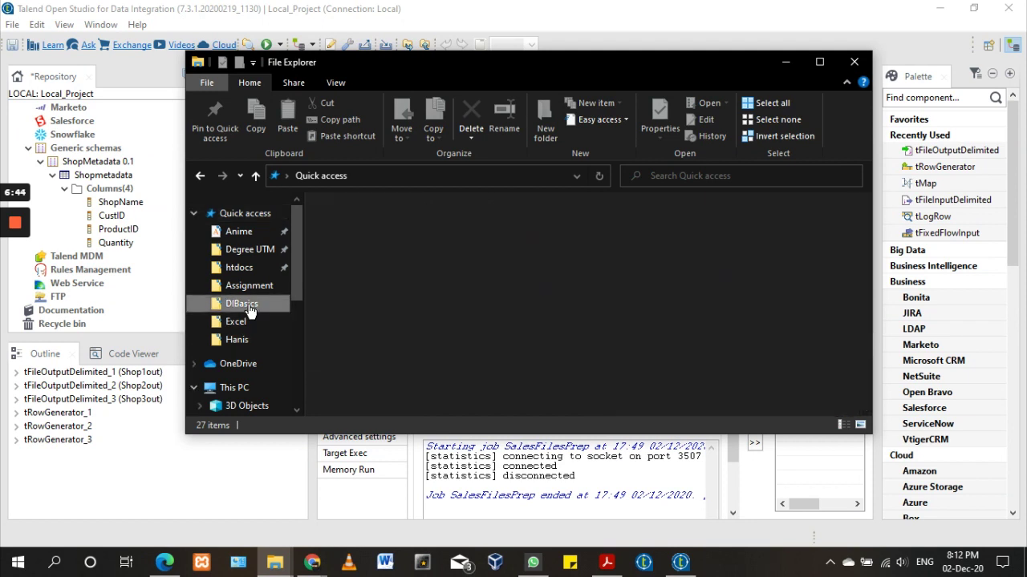
double_click(346, 244)
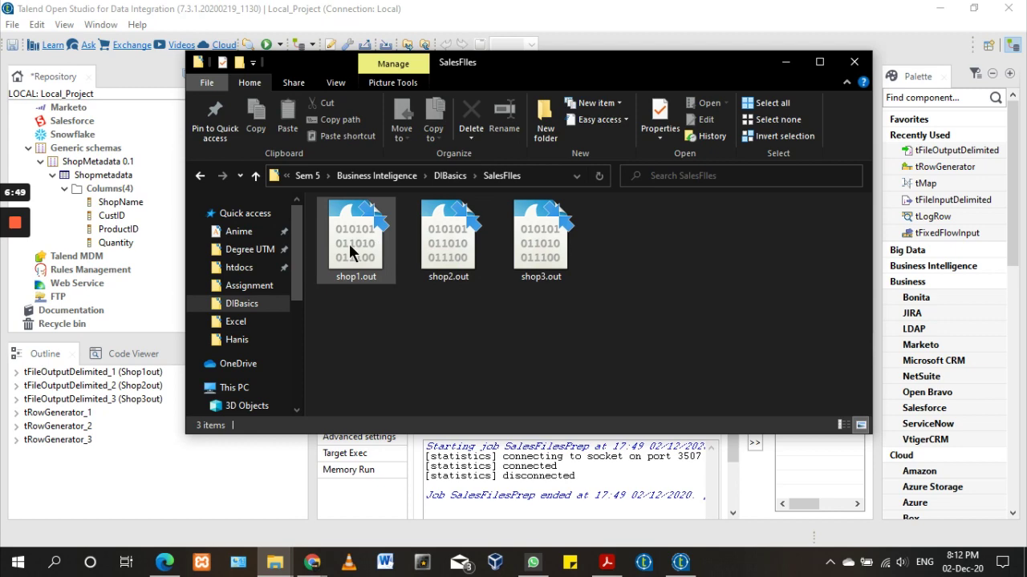
- Open shop1.out in Notepad, examine the shop name, customer ID, product ID and quantity fields of its first record, and close it
right_click(367, 251)
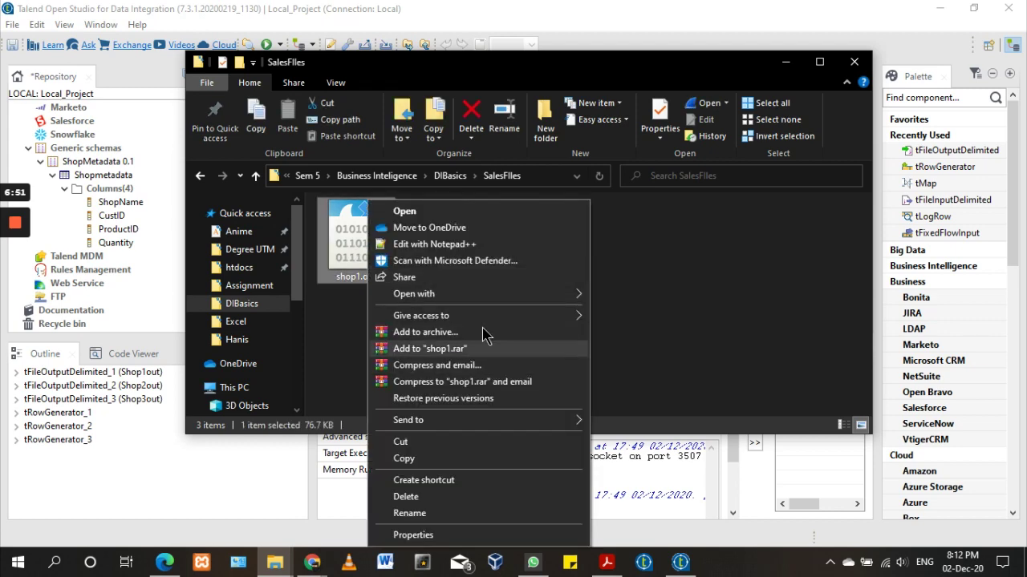
mouse_move(482, 294)
click(634, 298)
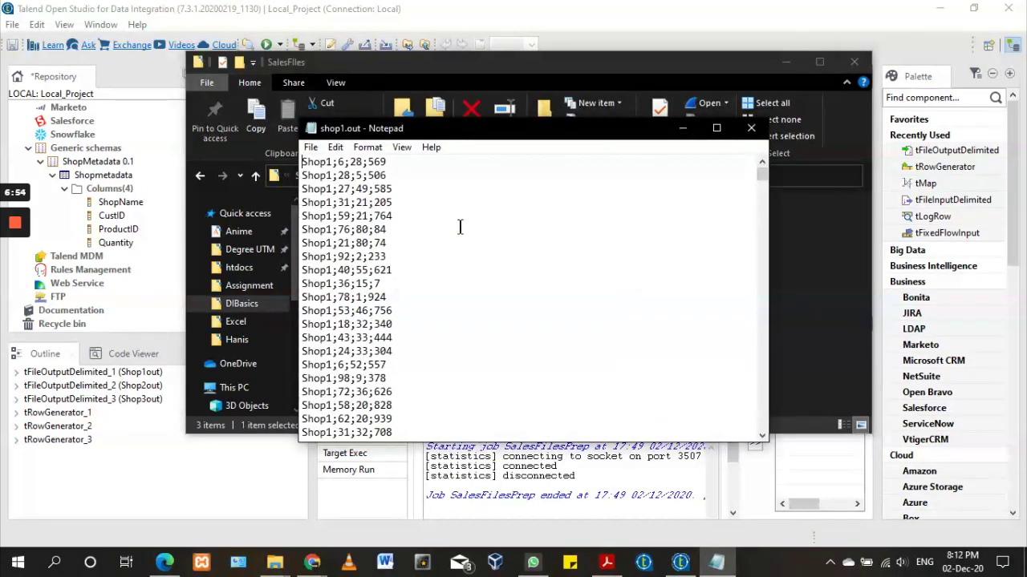
drag(303, 162, 329, 162)
click(340, 163)
double_click(355, 163)
click(368, 163)
drag(393, 163, 369, 163)
mouse_move(305, 162)
mouse_down()
mouse_move(353, 175)
mouse_move(415, 364)
mouse_move(409, 433)
mouse_move(412, 309)
mouse_move(377, 210)
mouse_move(304, 163)
mouse_up()
click(752, 129)
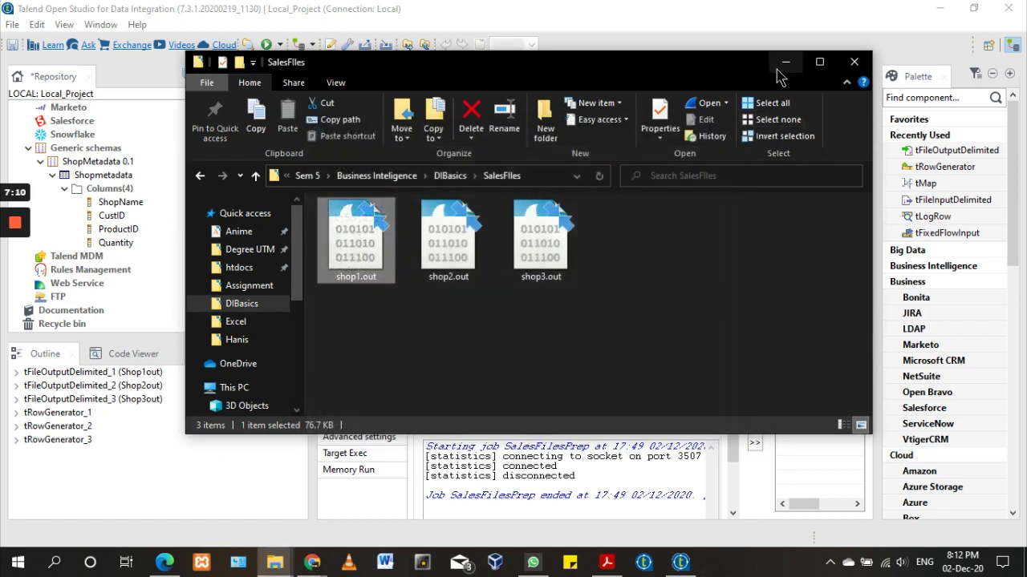
- Recheck the lesson's steps in Talend.pdf in Chrome, and return to Talend Open Studio to locate the File delimited metadata in the repository
click(788, 64)
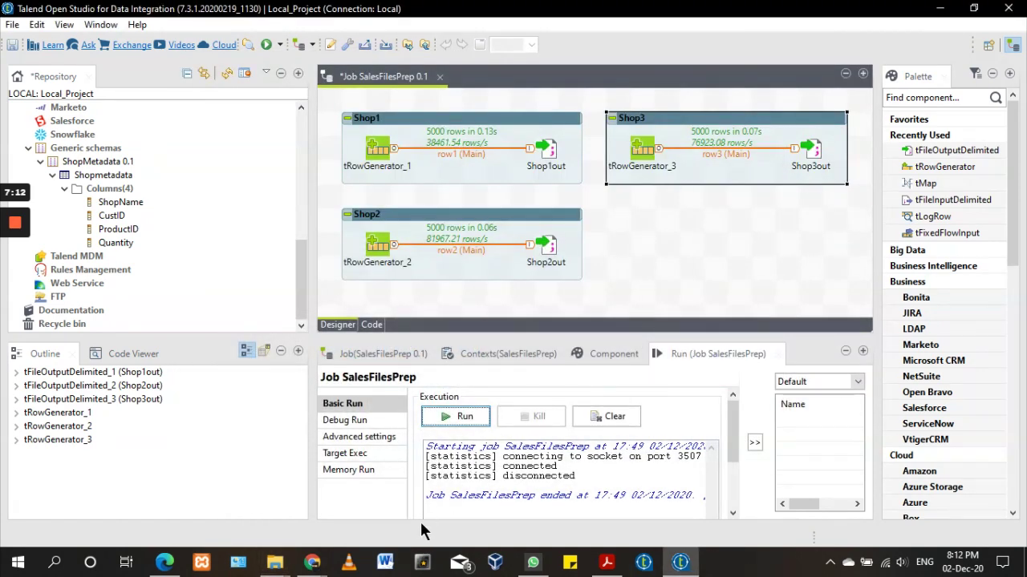
mouse_move(312, 562)
click(481, 489)
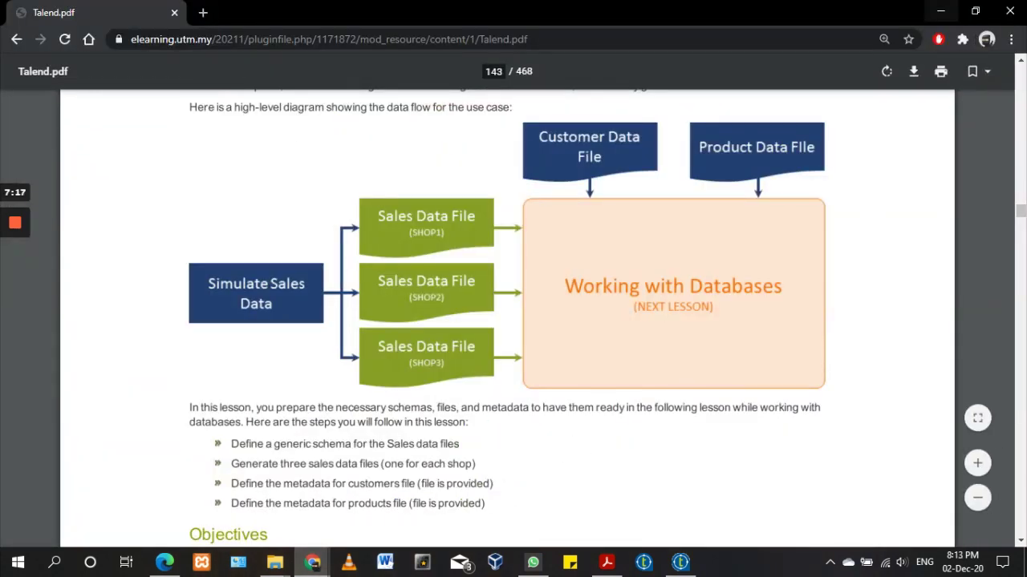
click(940, 11)
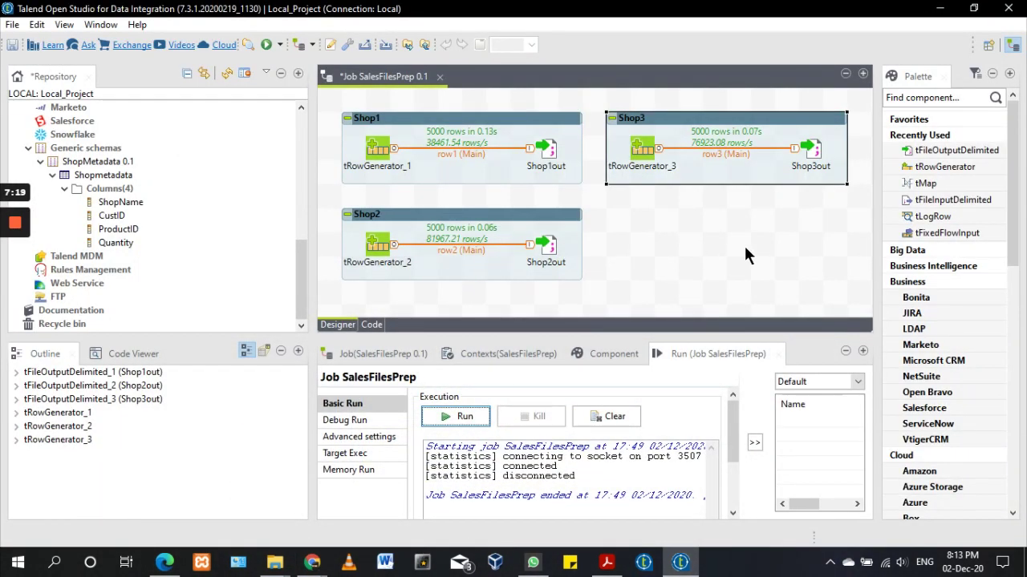
scroll(220, 253, up, 10)
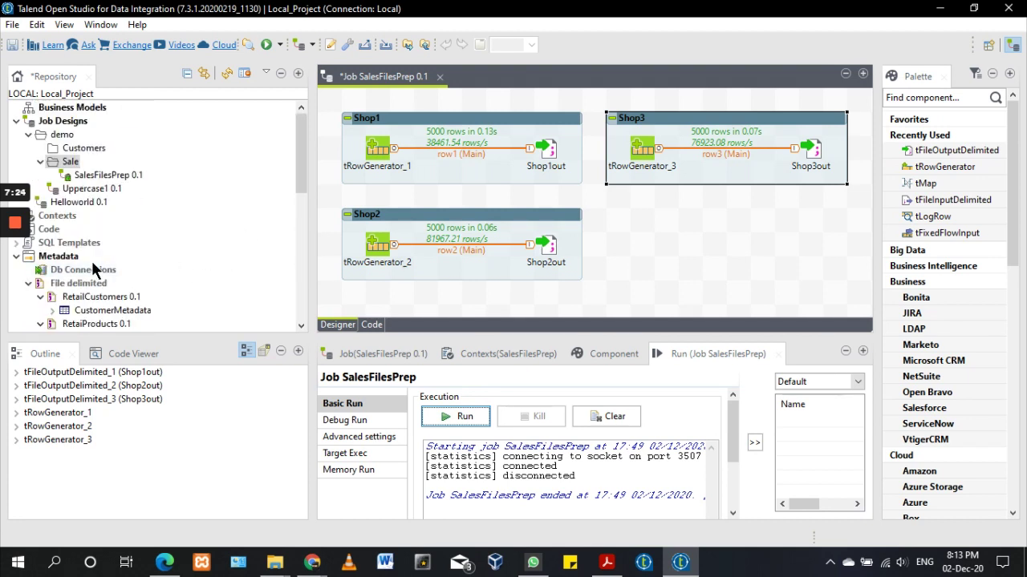
- Show the wizard for creating a new delimited file under File delimited, and close it without creating anything
scroll(92, 261, down, 3)
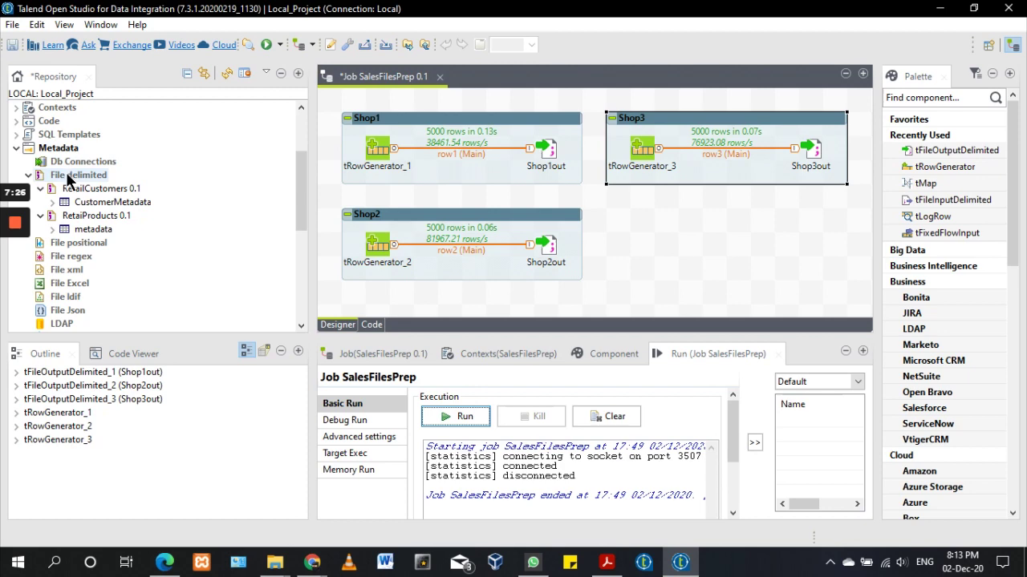
right_click(66, 172)
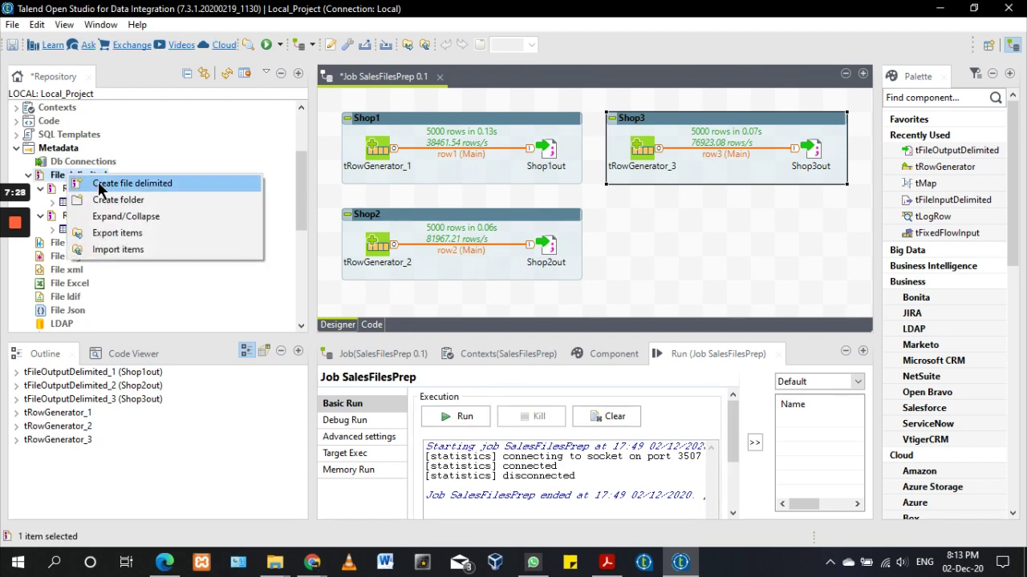
click(98, 181)
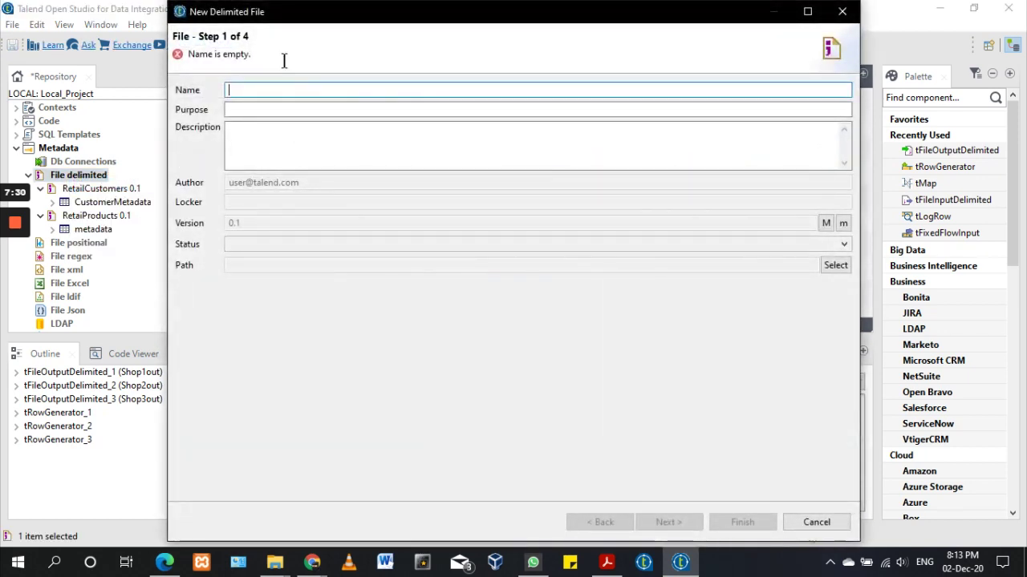
click(840, 12)
- Open the RetailCustomers file metadata, examine its name, purpose and description, and advance to its file path settings
click(84, 191)
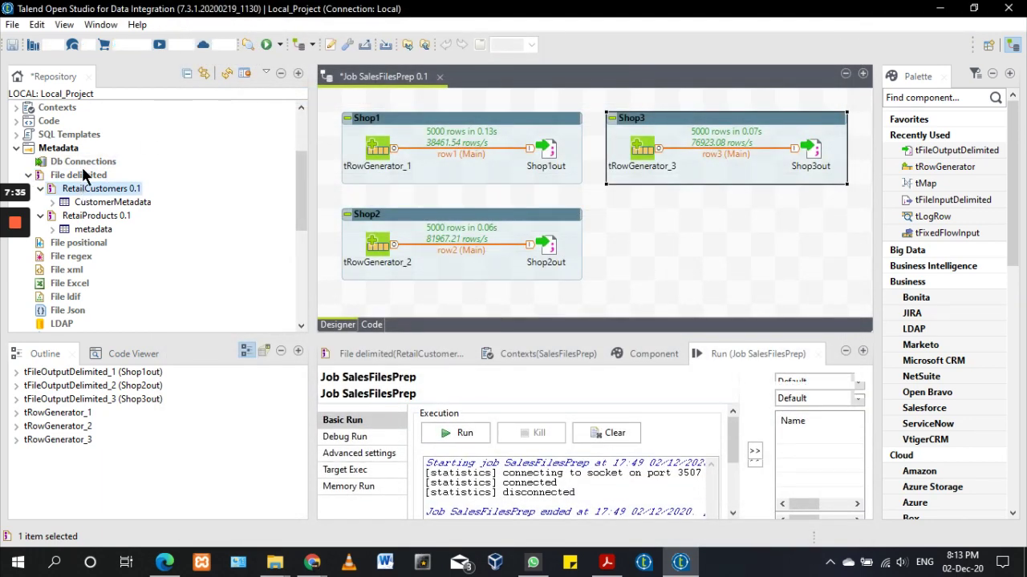
double_click(108, 188)
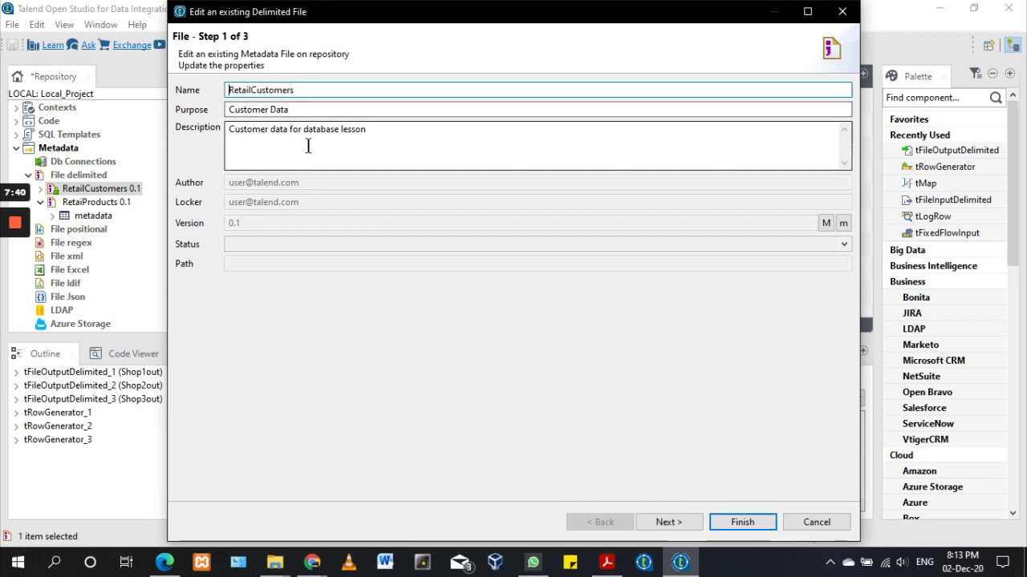
click(679, 525)
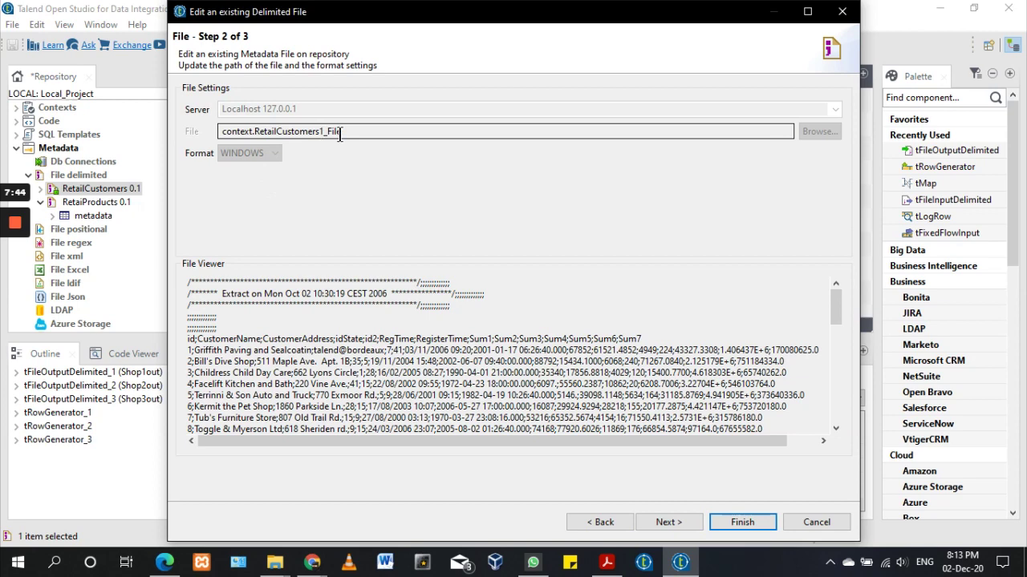
- Switch to File Explorer, show refCustomer.csv in the DIBasics folder, and return to the delimited file wizard in Talend Open Studio
click(275, 562)
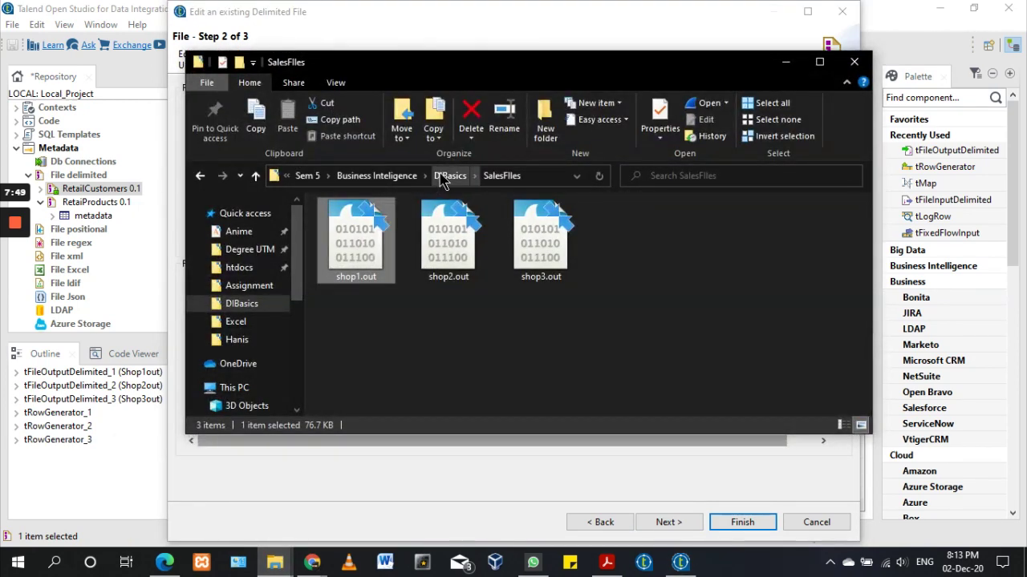
click(450, 175)
drag(579, 73, 439, 157)
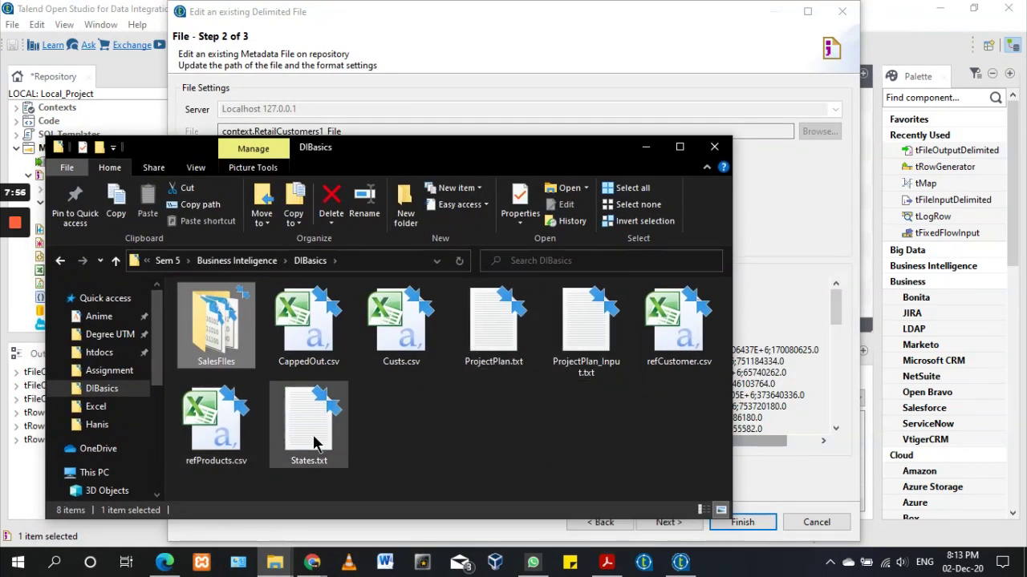
click(674, 355)
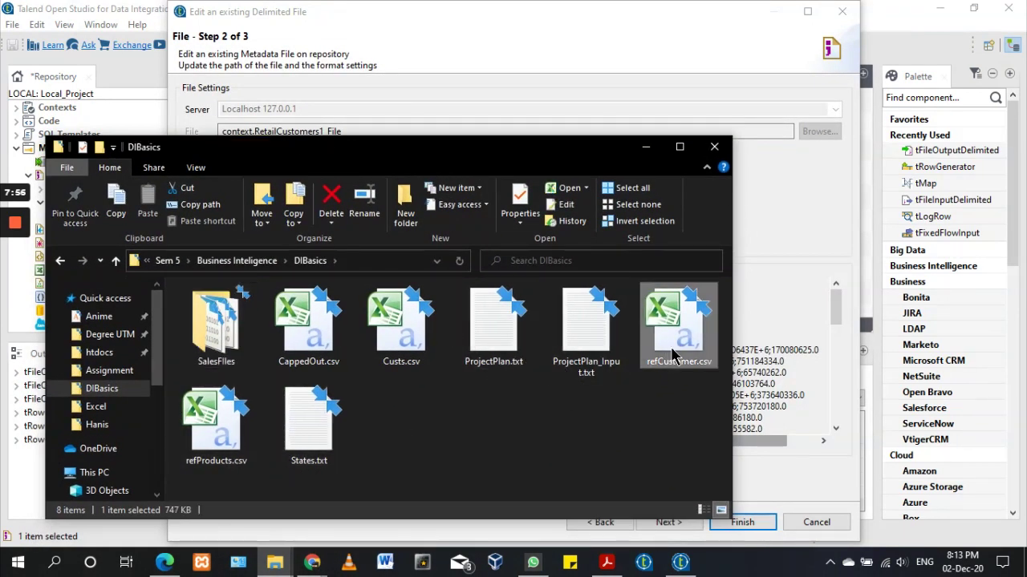
click(638, 132)
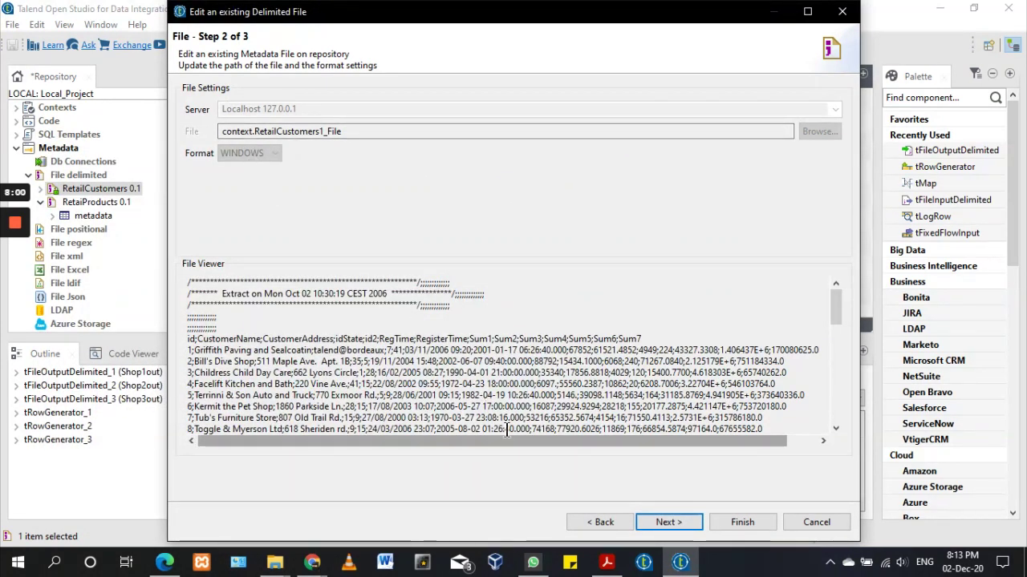
- Advance to the RetailCustomers parse settings, and open refCustomer.csv from the DIBasics folder in Excel
click(664, 522)
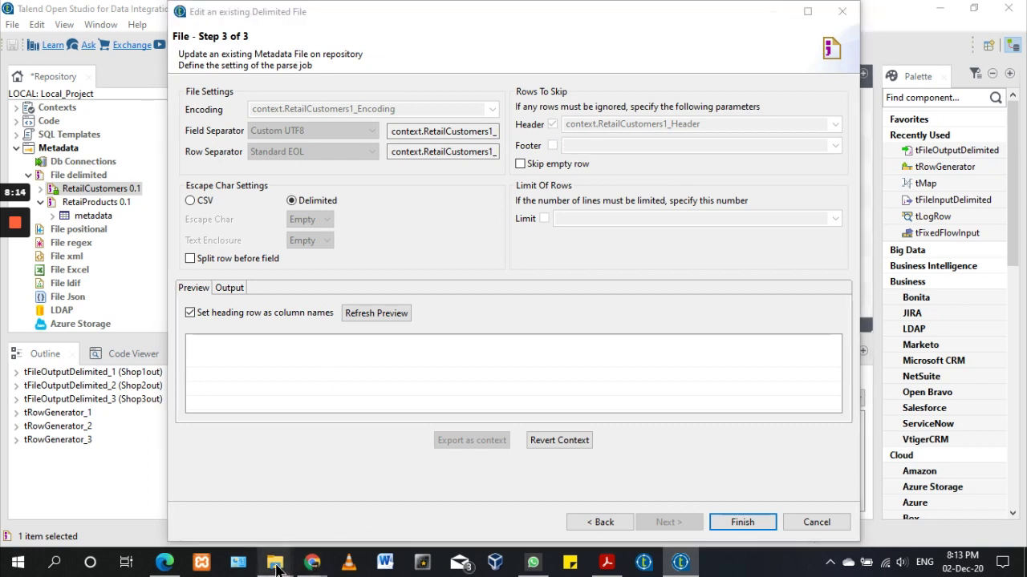
mouse_move(275, 562)
click(205, 477)
double_click(676, 359)
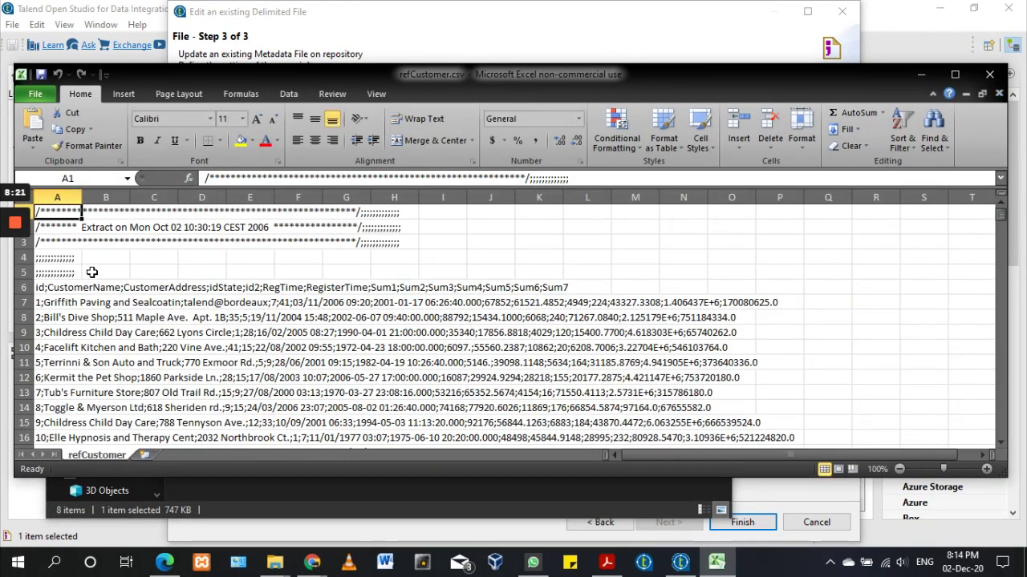
- Examine rows 1 to 5 above the column headings in refCustomer.csv, and return to the Rows To Skip settings in Talend Open Studio
click(92, 273)
click(63, 275)
click(60, 255)
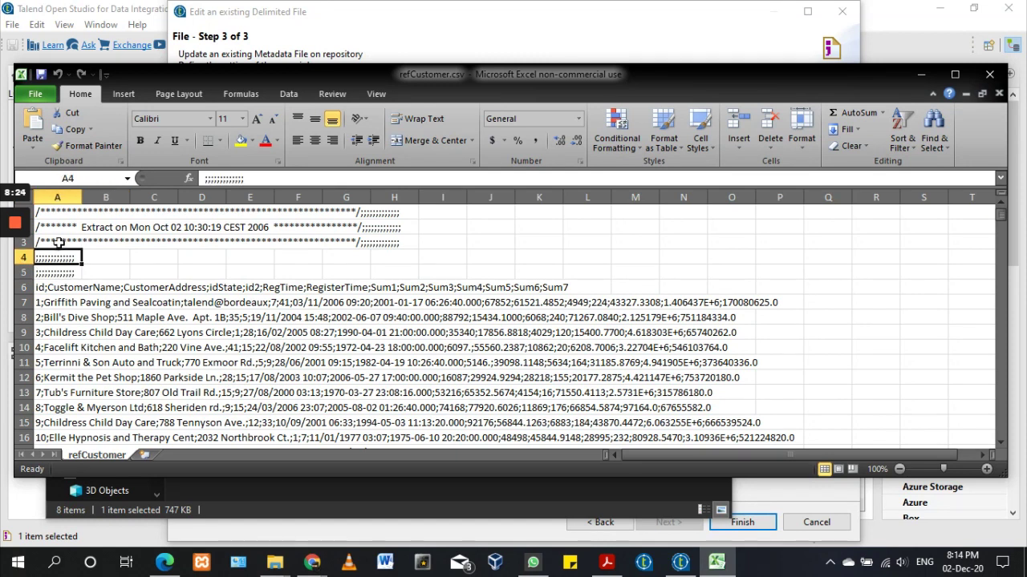
click(57, 241)
click(58, 226)
click(57, 214)
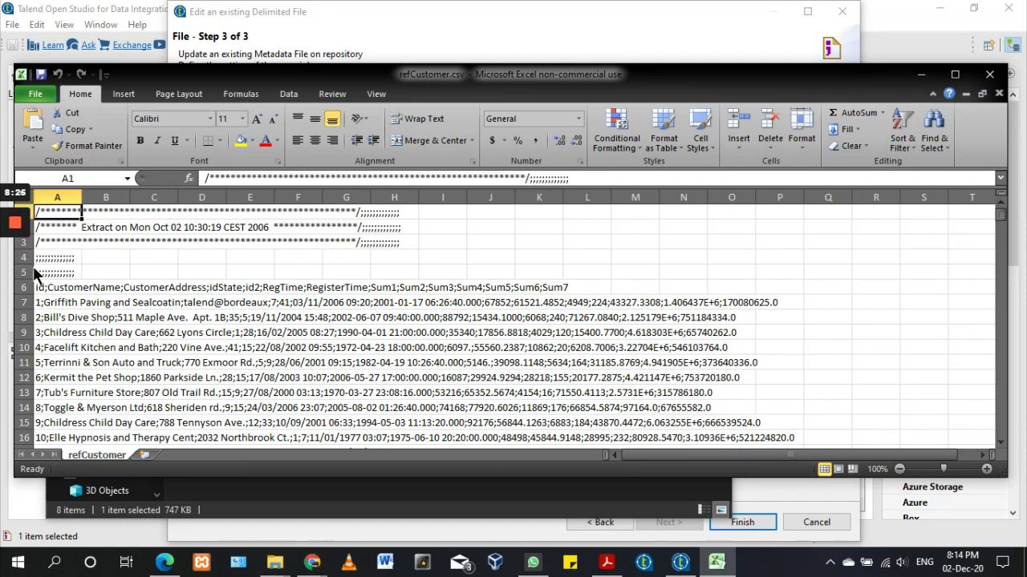
drag(48, 218, 67, 275)
click(931, 77)
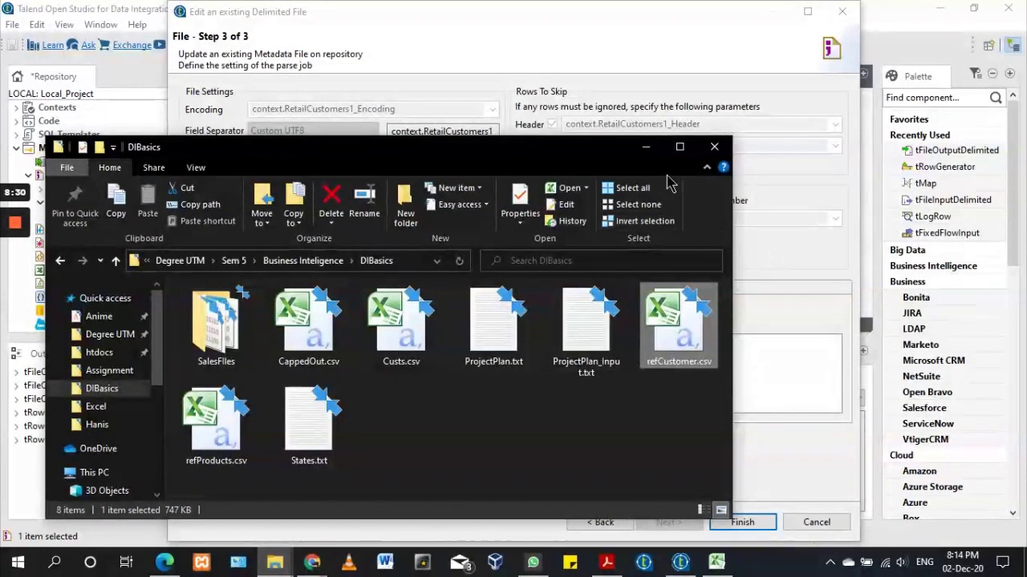
click(636, 57)
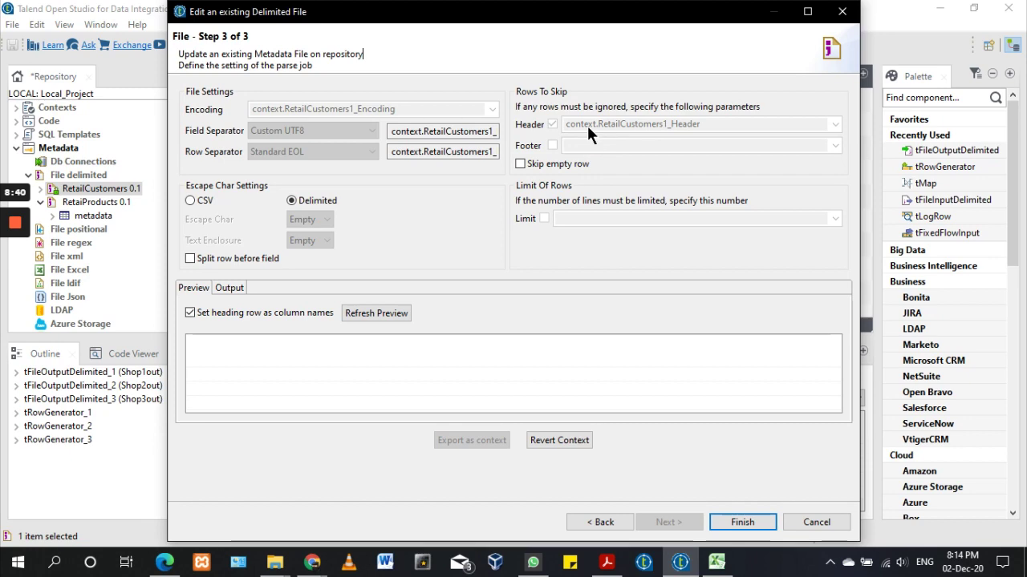
- Compare the heading row 6 of refCustomer.csv in Excel with the wizard's heading row setting, and cancel editing RetailCustomers
click(716, 561)
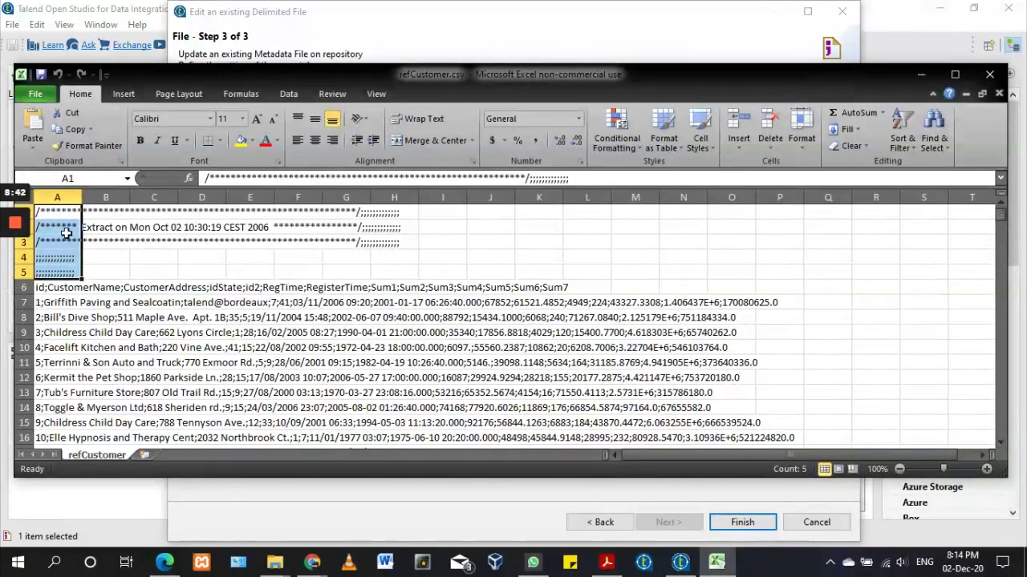
click(46, 290)
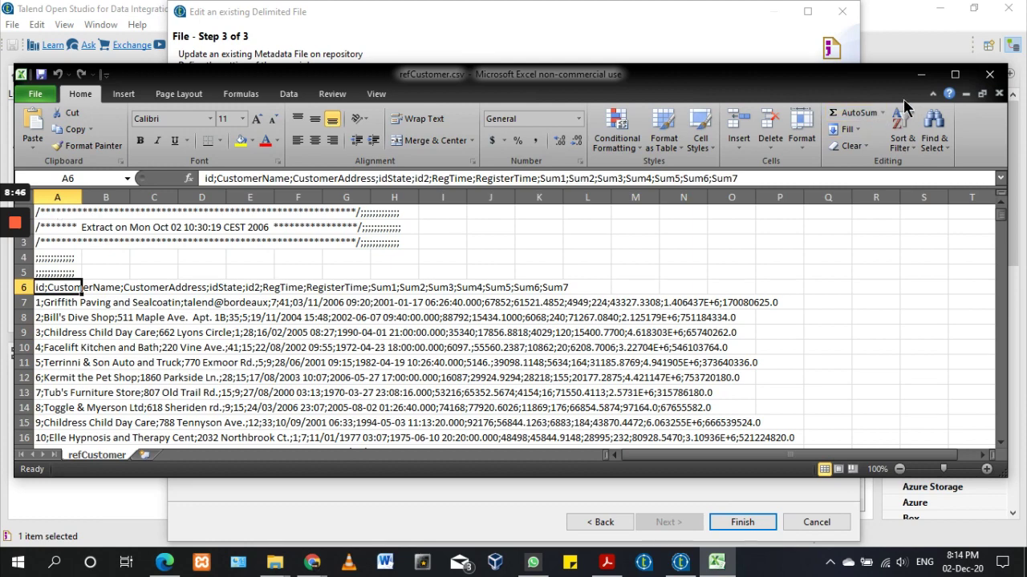
click(920, 74)
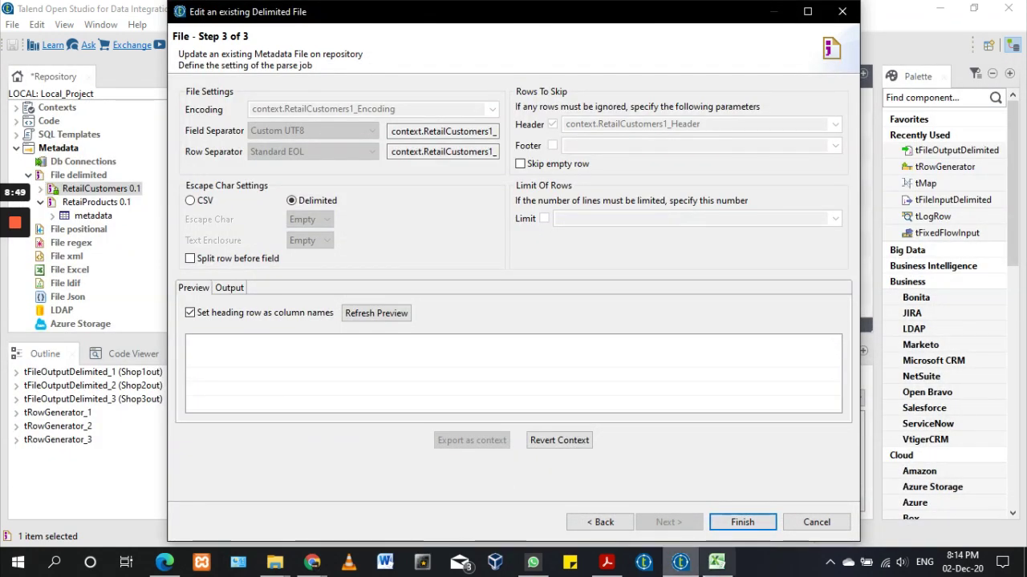
key(alt+Tab)
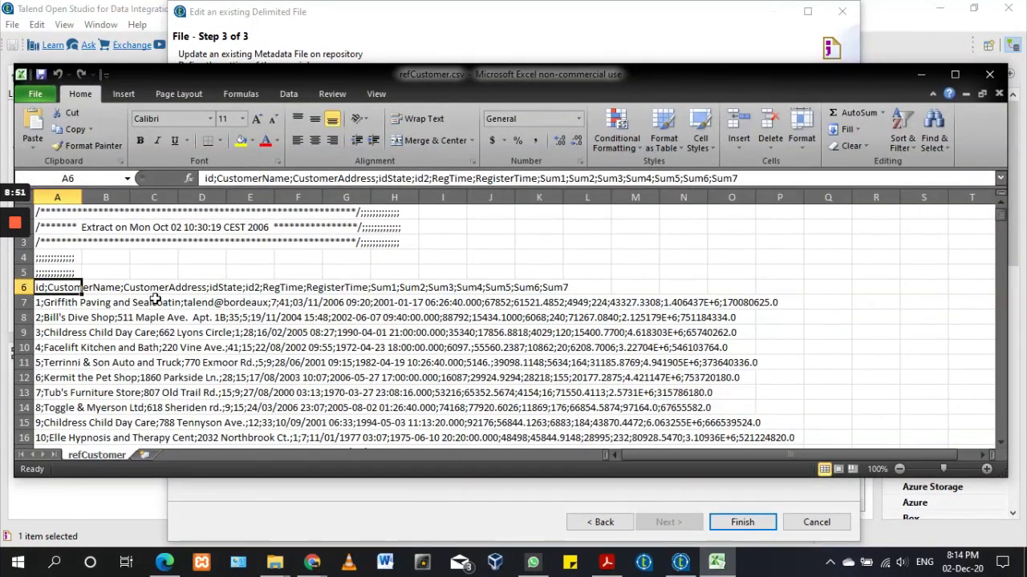
click(921, 74)
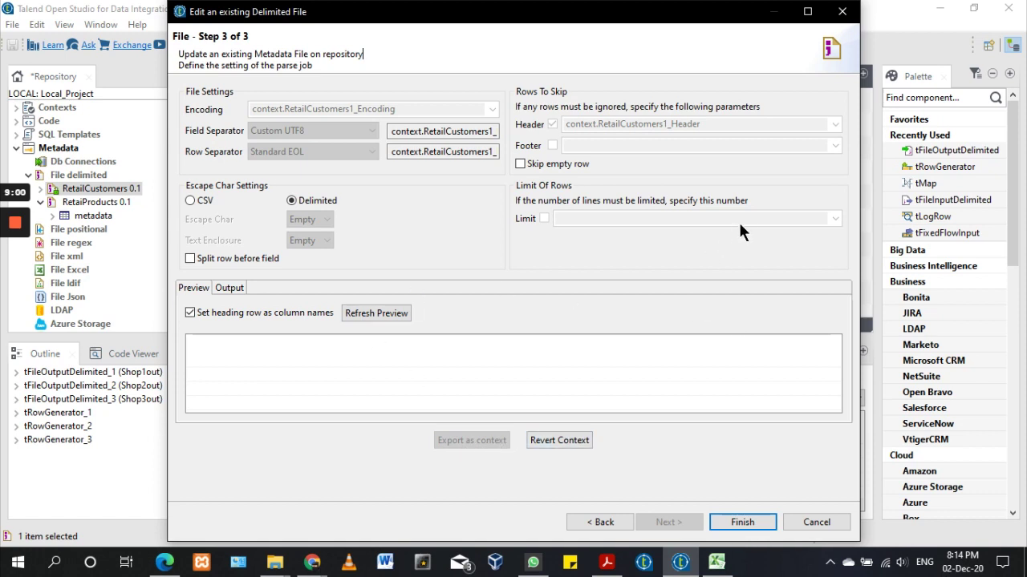
click(714, 520)
click(825, 525)
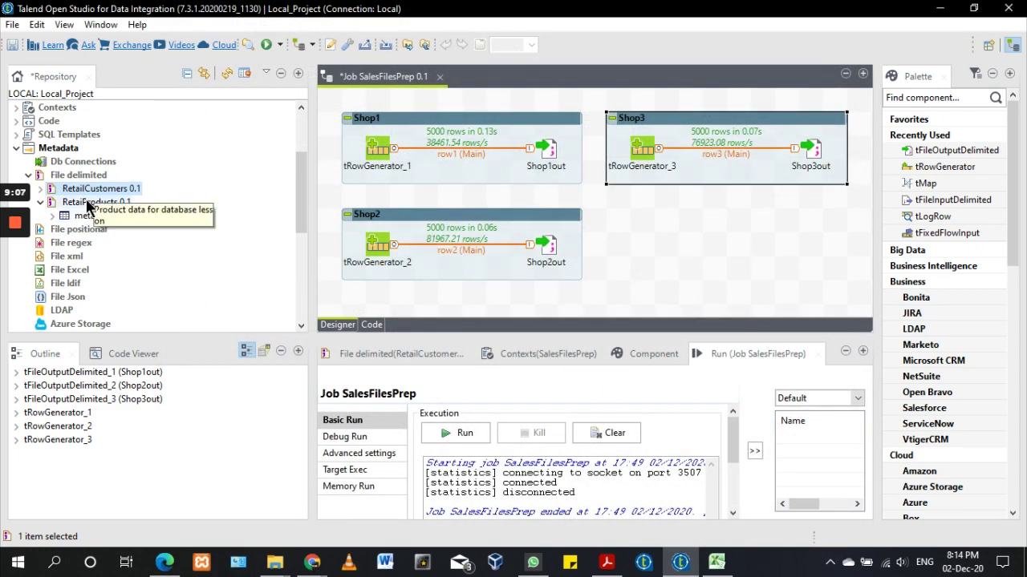
- Open the CustomerMetadata schema under RetailCustomers, and examine its column keys, types and lengths, including CustomerAddress
click(40, 188)
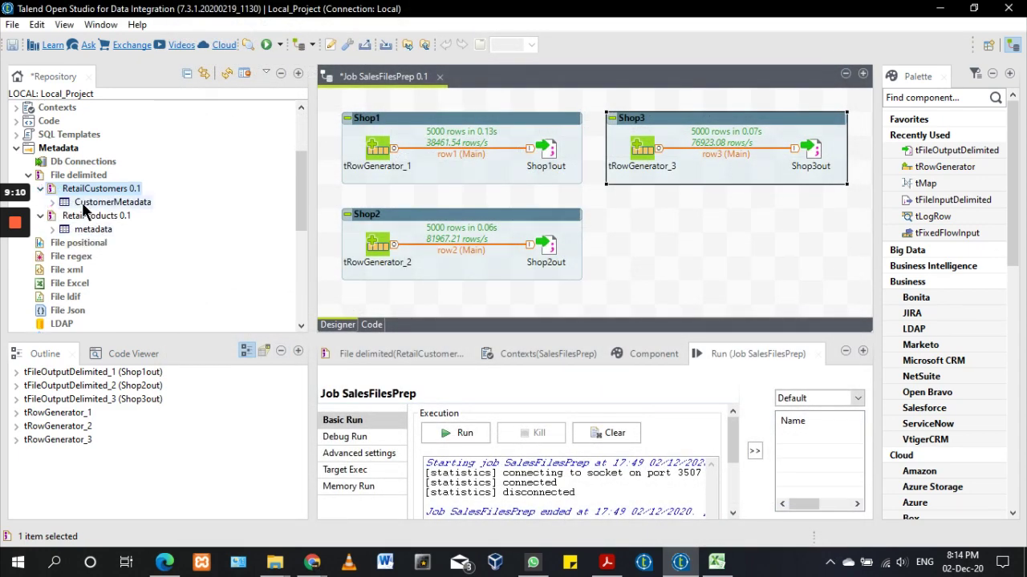
click(82, 202)
double_click(81, 202)
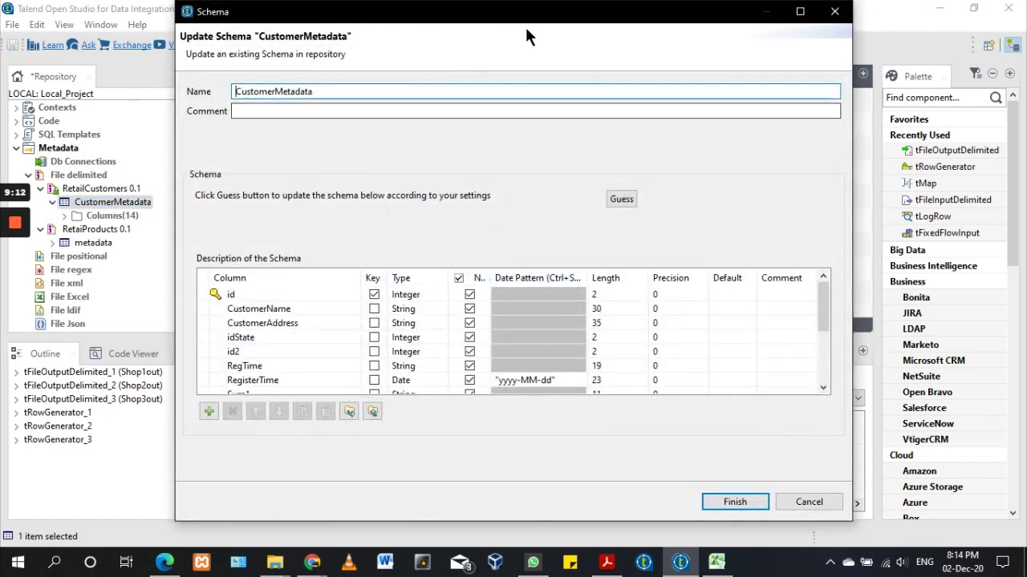
drag(521, 24, 541, 29)
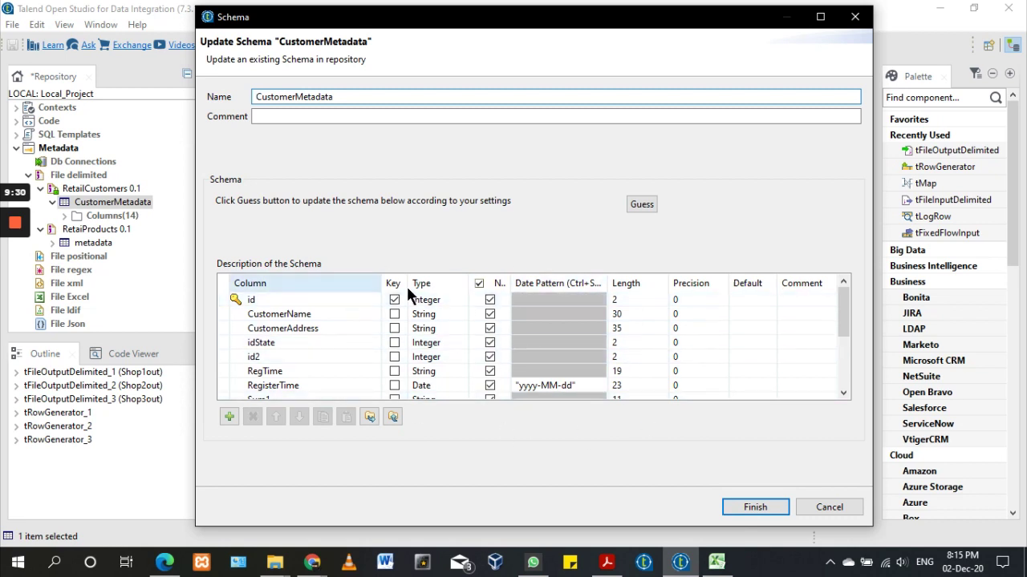
click(722, 328)
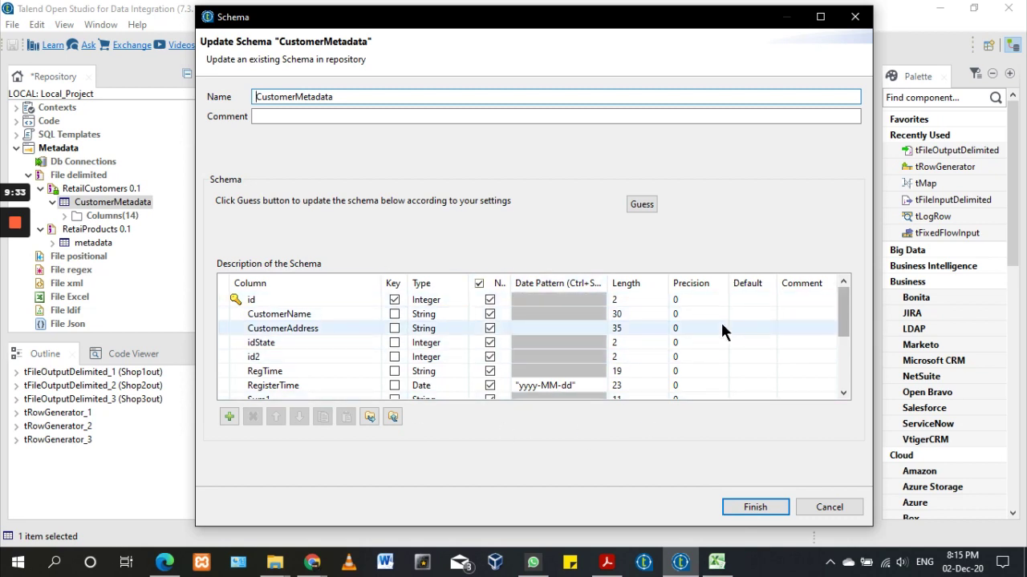
click(701, 328)
click(631, 325)
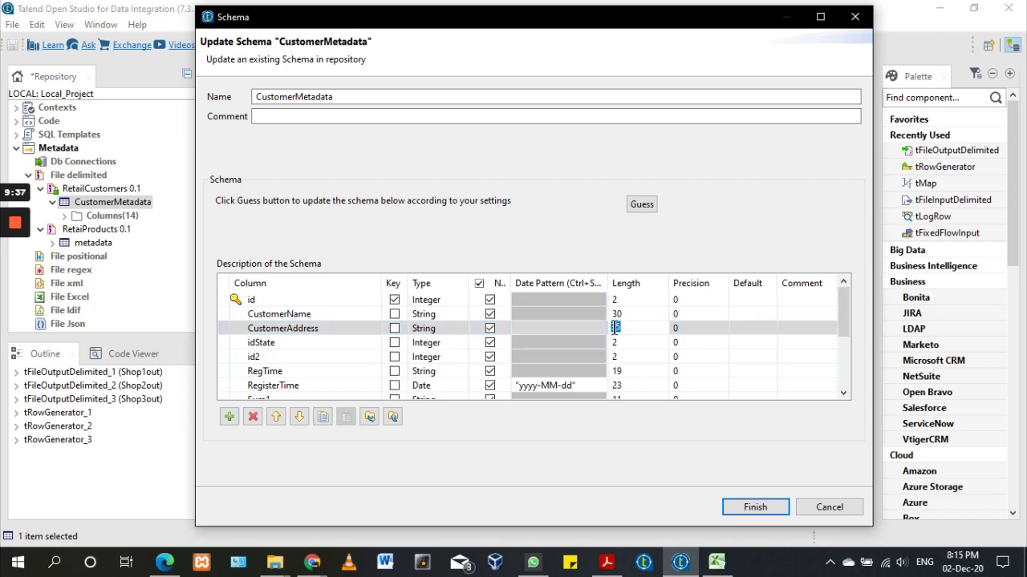
- Review the types, lengths and precision of the RegisterTime and Sum columns in the CustomerMetadata schema
drag(842, 314, 742, 367)
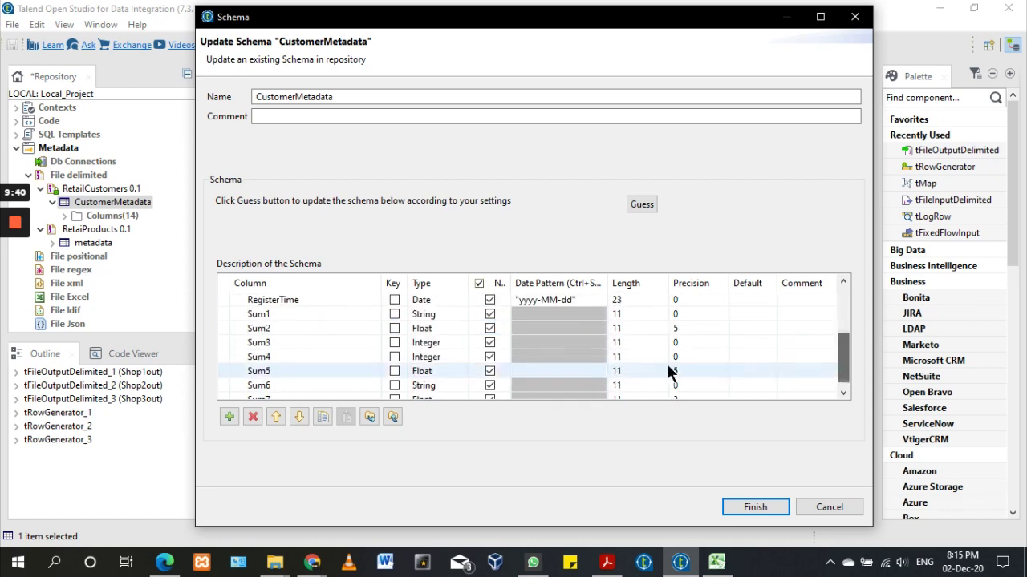
click(290, 314)
click(649, 329)
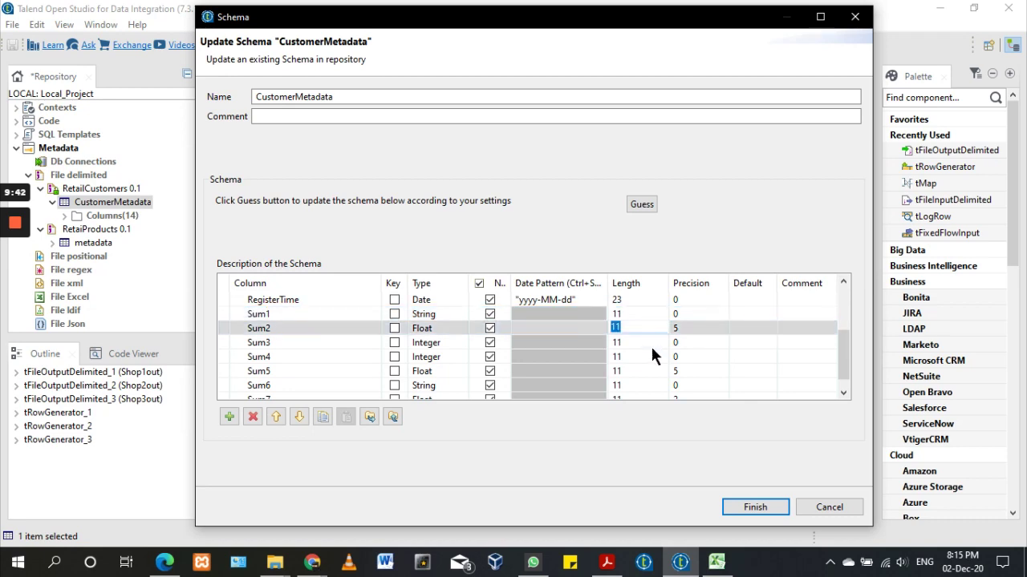
click(650, 339)
drag(842, 359, 843, 346)
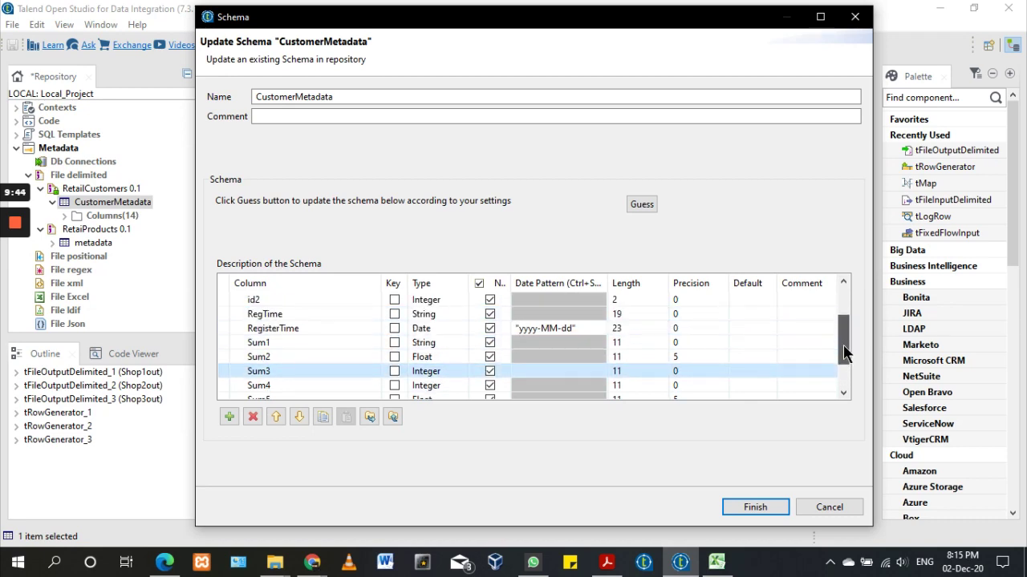
- Compare the RegisterTime date pattern with the records of refCustomer.csv in Excel, and cancel editing the CustomerMetadata schema in Talend Open Studio
click(717, 561)
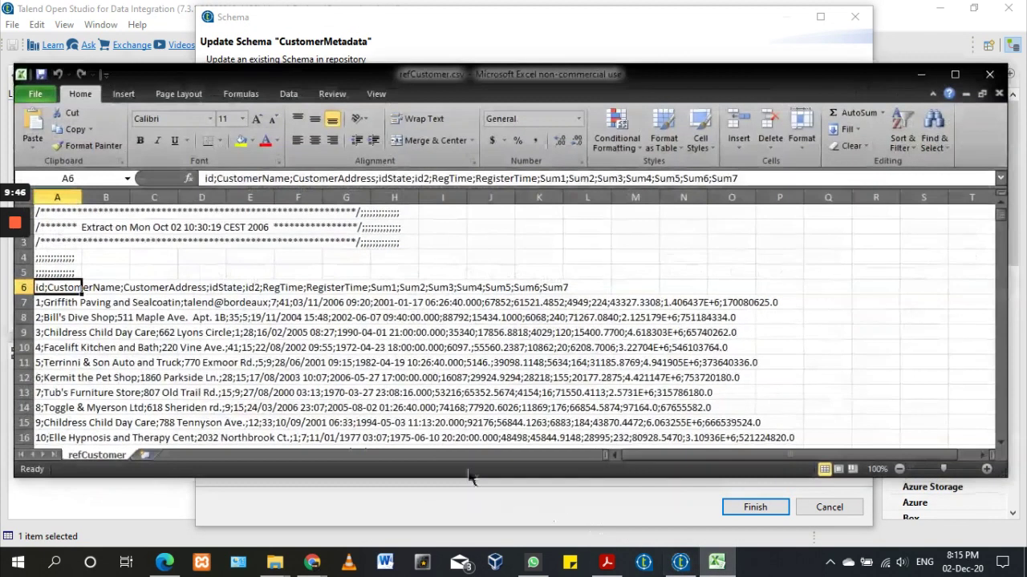
click(307, 356)
click(298, 348)
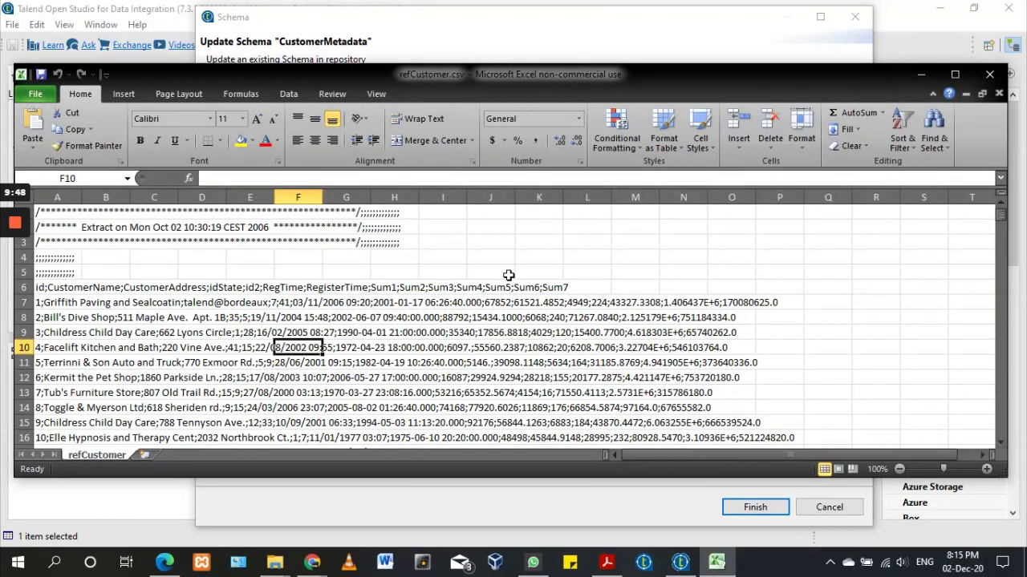
click(923, 77)
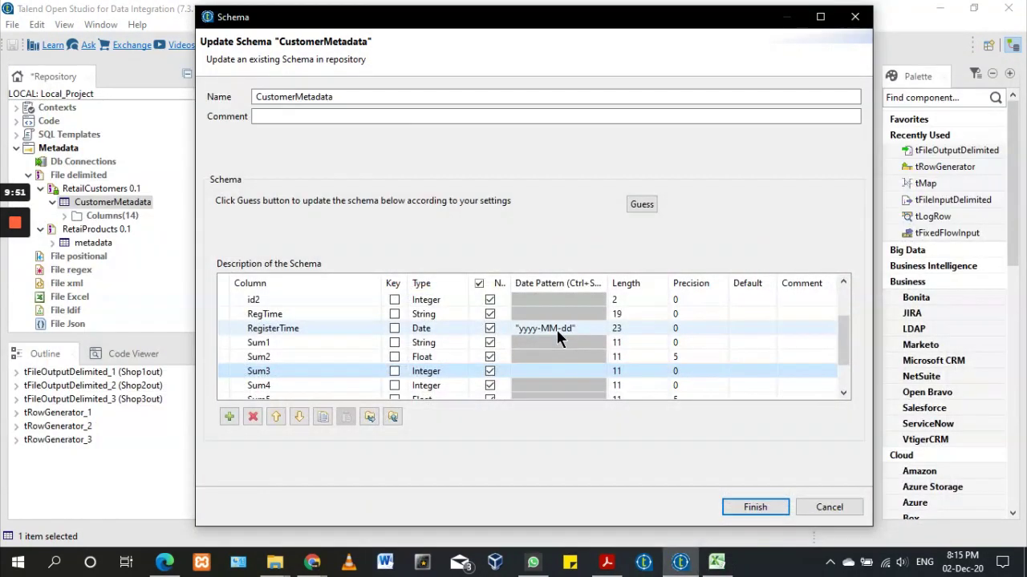
scroll(820, 346, down, 3)
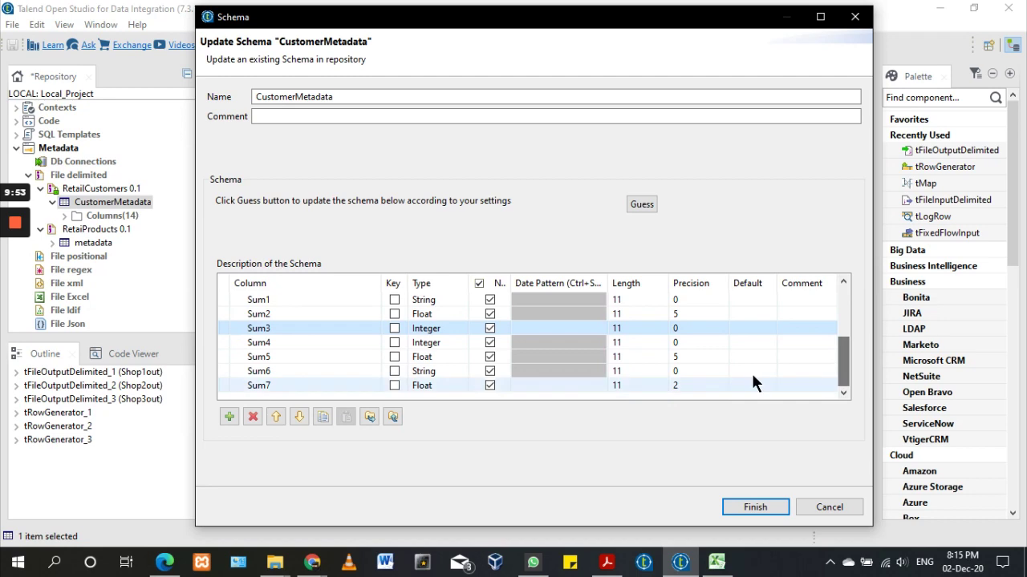
click(825, 505)
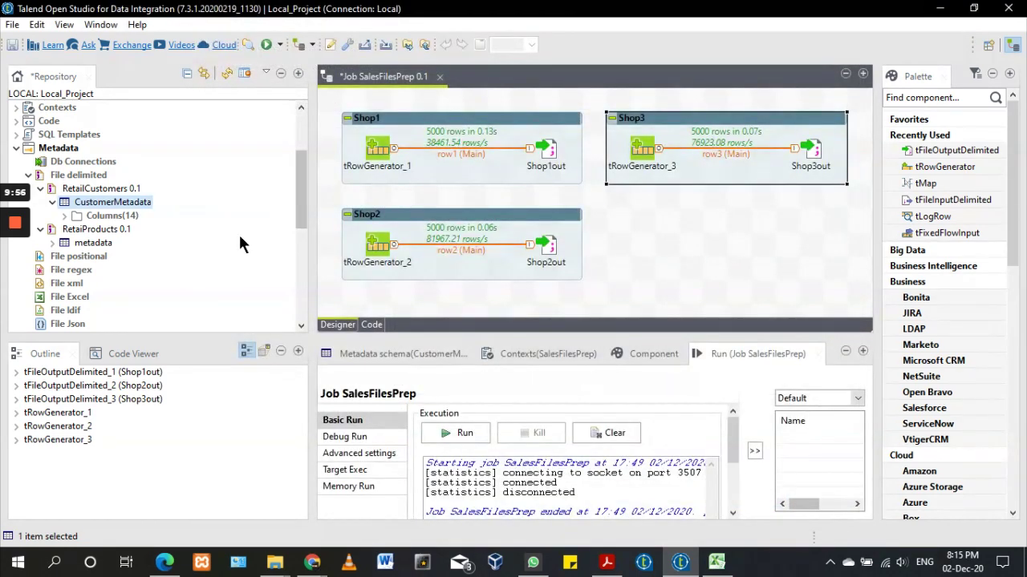
- Look through the column list of CustomerMetadata, and review the use case's data flow diagram in Talend.pdf in Chrome
click(65, 216)
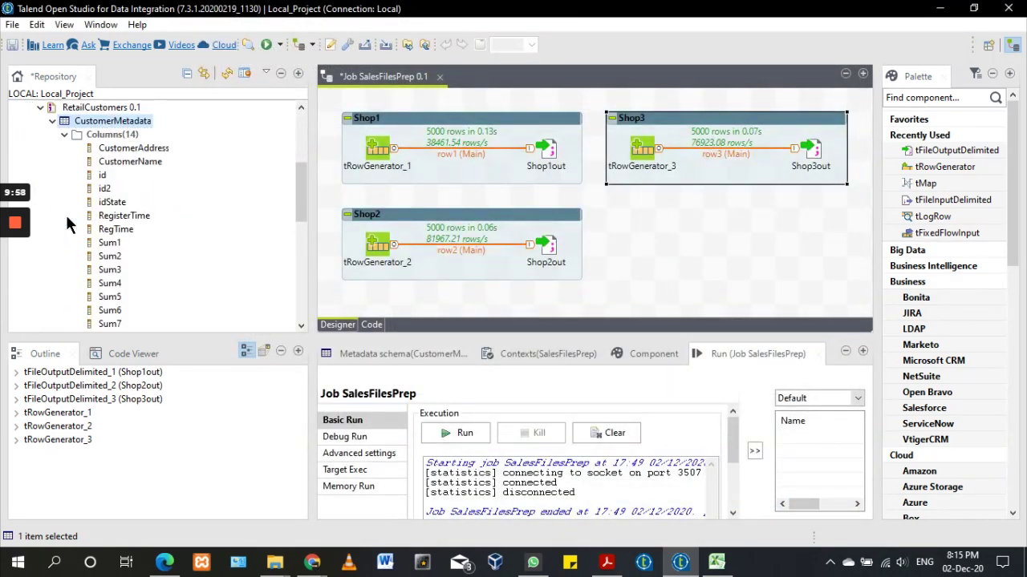
click(65, 134)
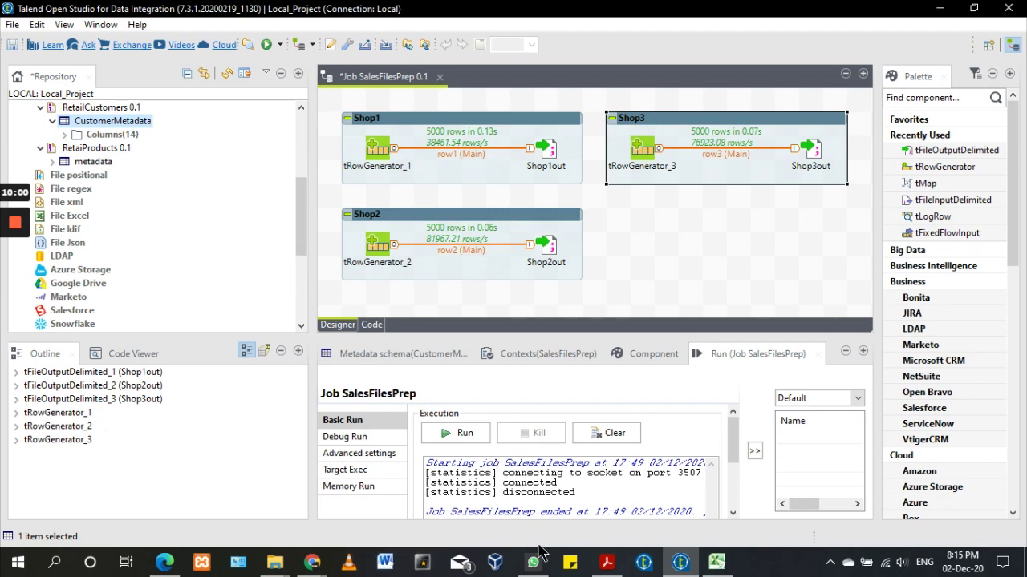
click(312, 562)
click(426, 521)
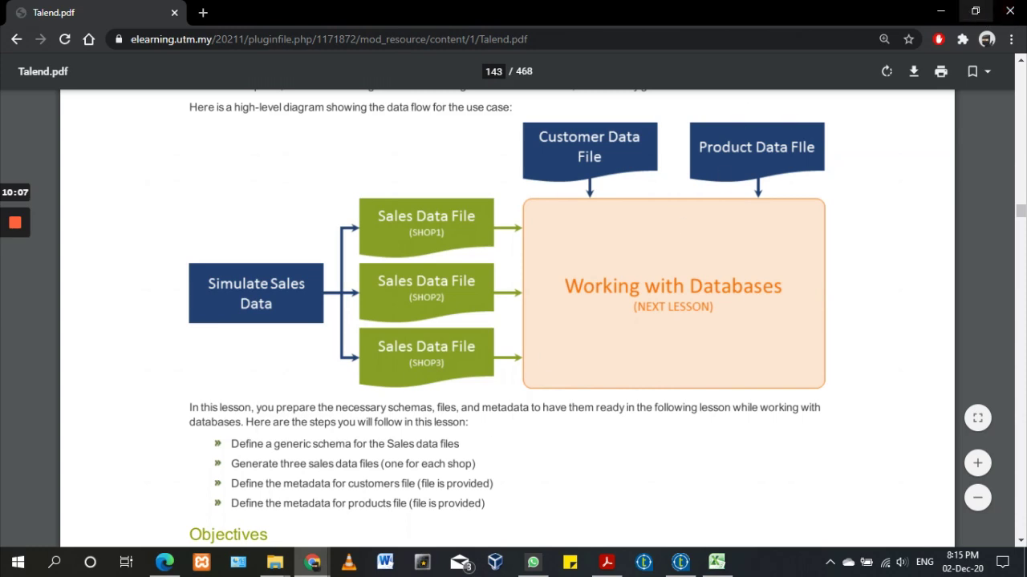
click(941, 11)
- Open the RetaiProducts delimited file metadata in Talend Open Studio, and review its file path, sample records and parse settings
click(41, 148)
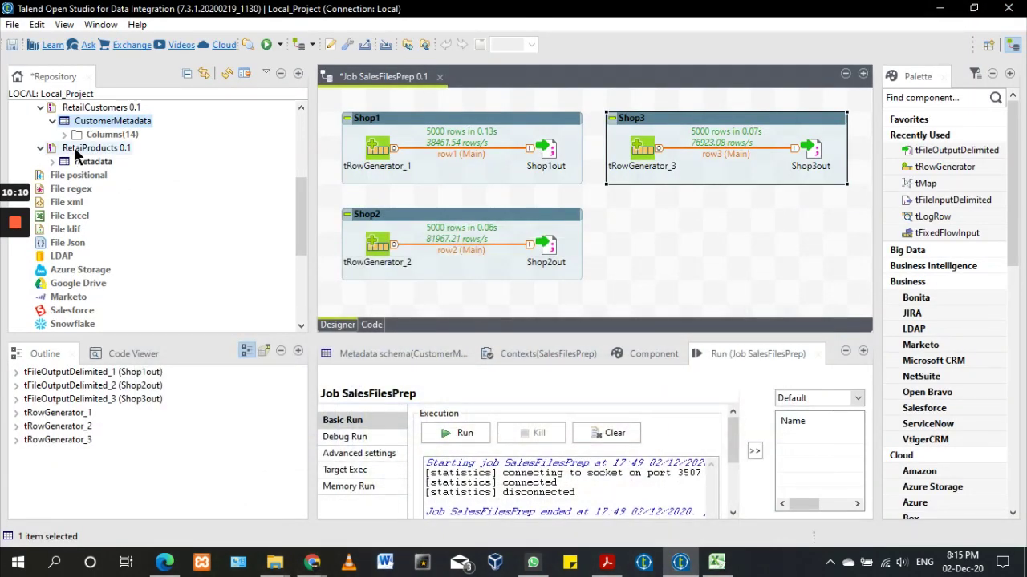
click(47, 148)
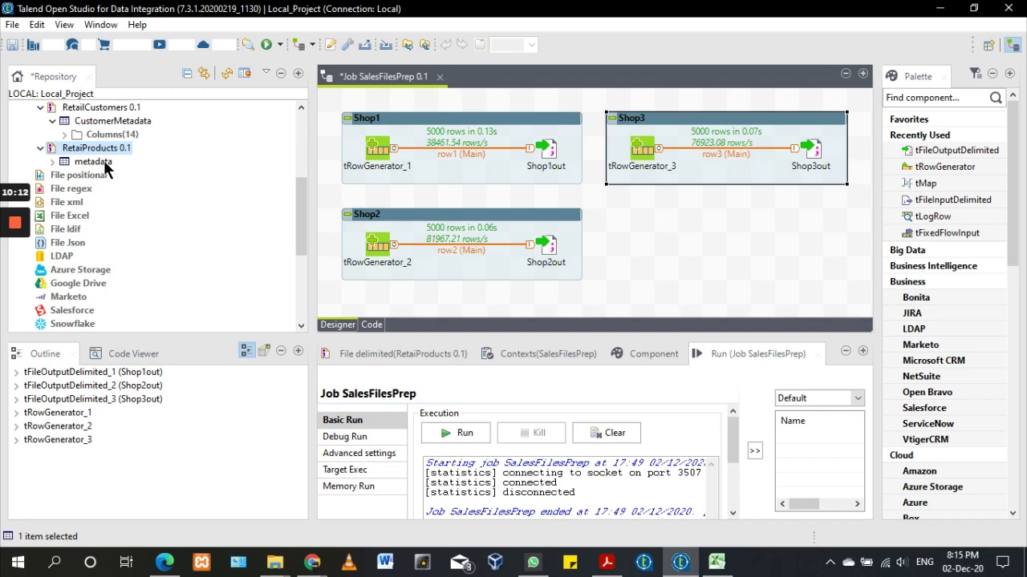
double_click(100, 148)
click(669, 523)
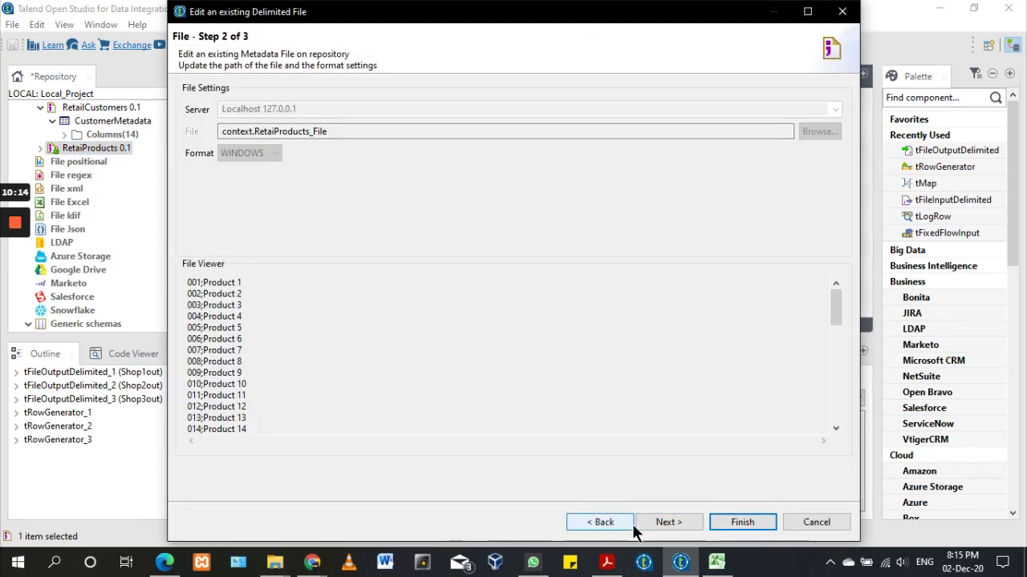
click(667, 522)
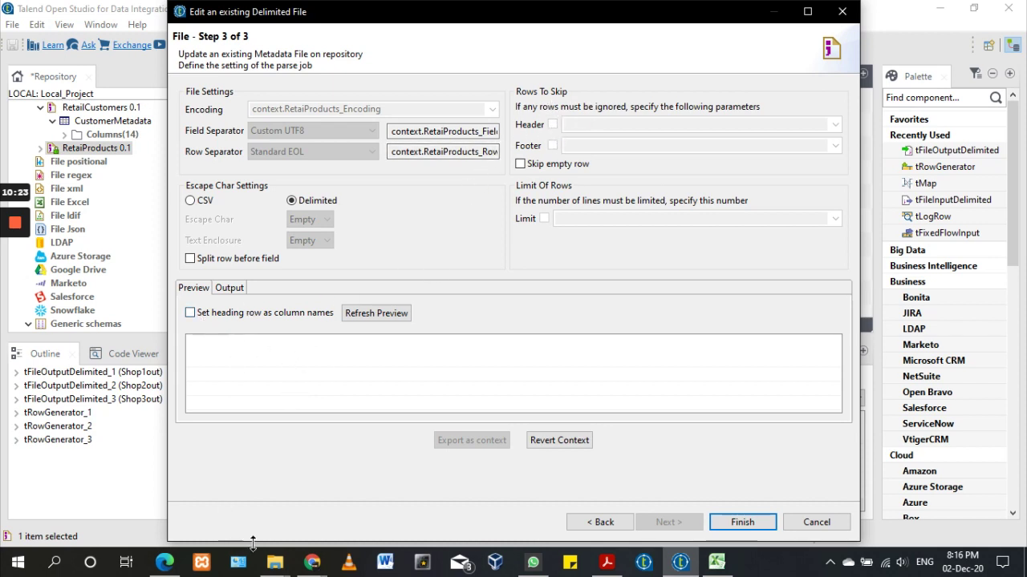
- Open refProducts.csv from the DIBasics folder in Excel, and examine the separator between the fields of its first record
mouse_move(274, 562)
click(188, 491)
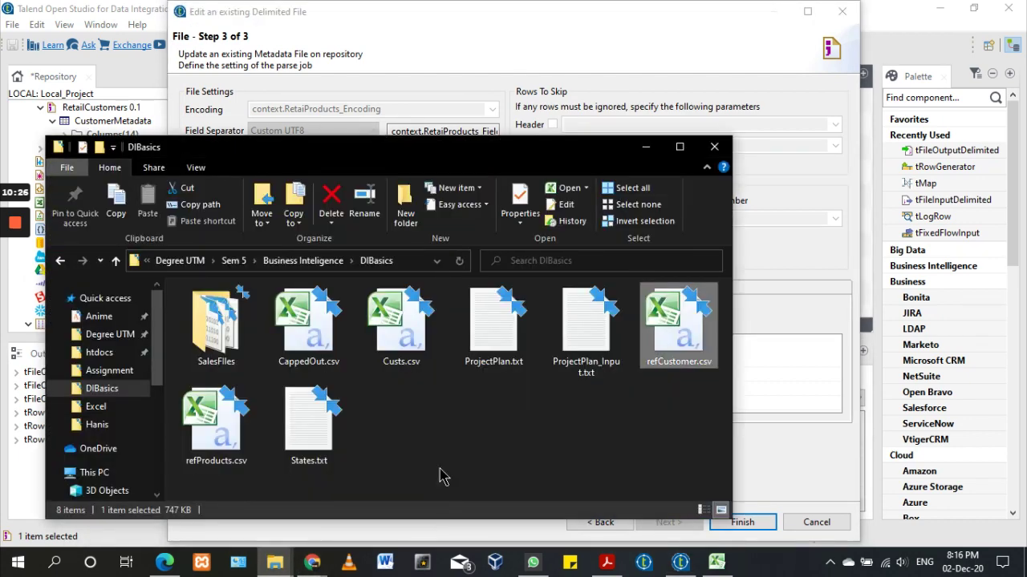
click(312, 337)
double_click(233, 405)
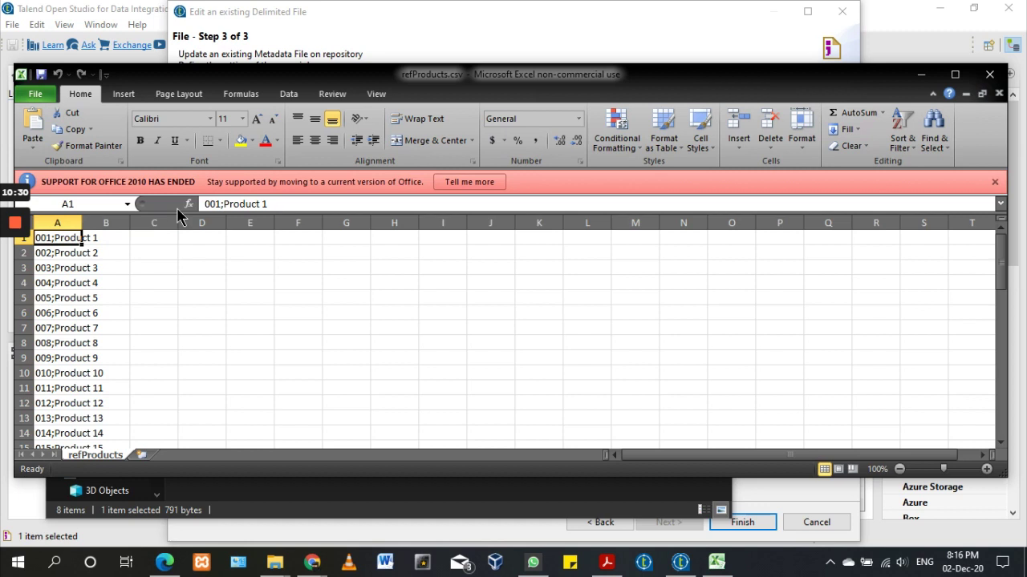
click(211, 204)
click(246, 204)
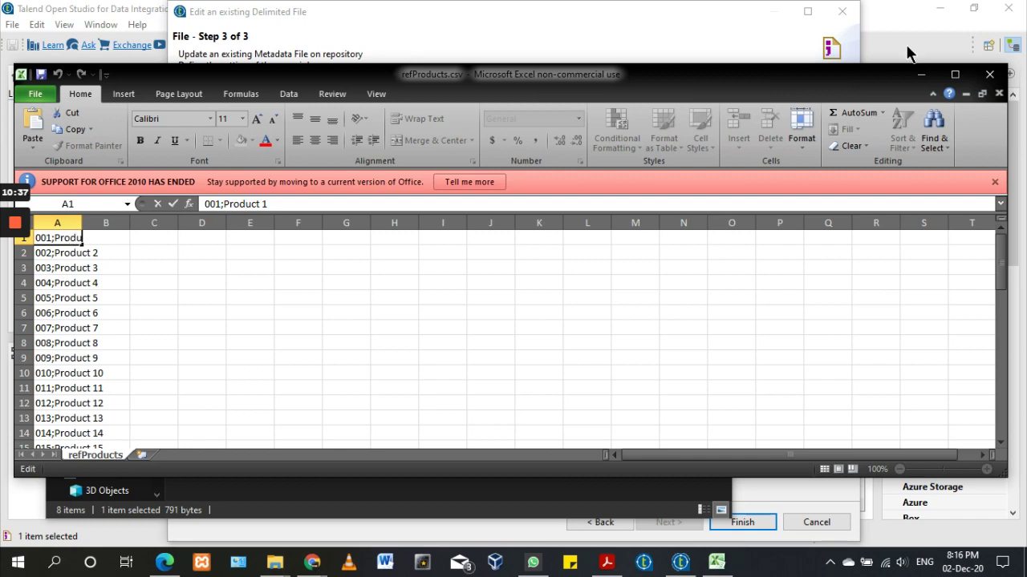
- Return to Talend Open Studio, review the RetaiProducts parse settings, and close the wizard without saving
click(921, 74)
click(459, 62)
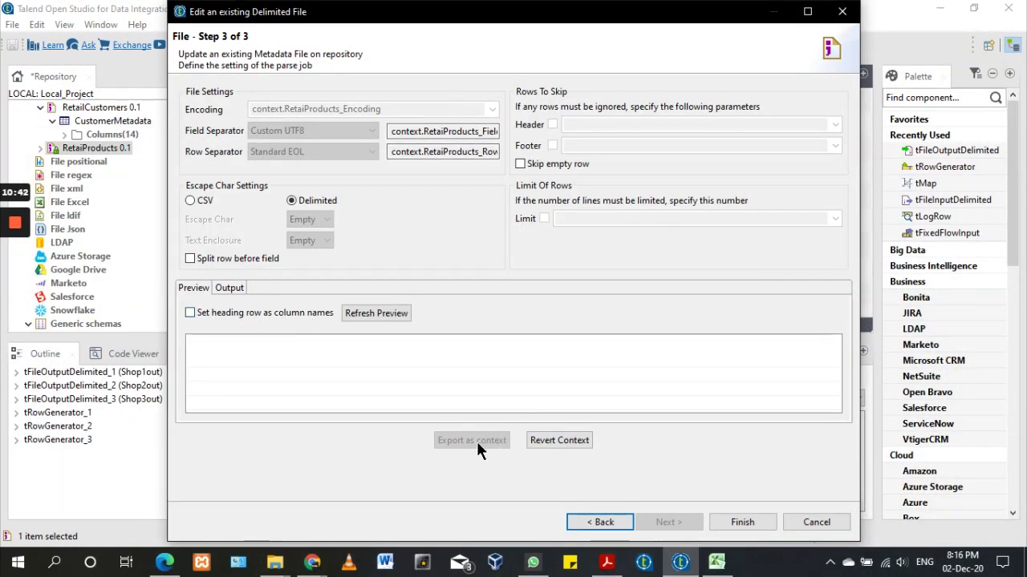
click(842, 11)
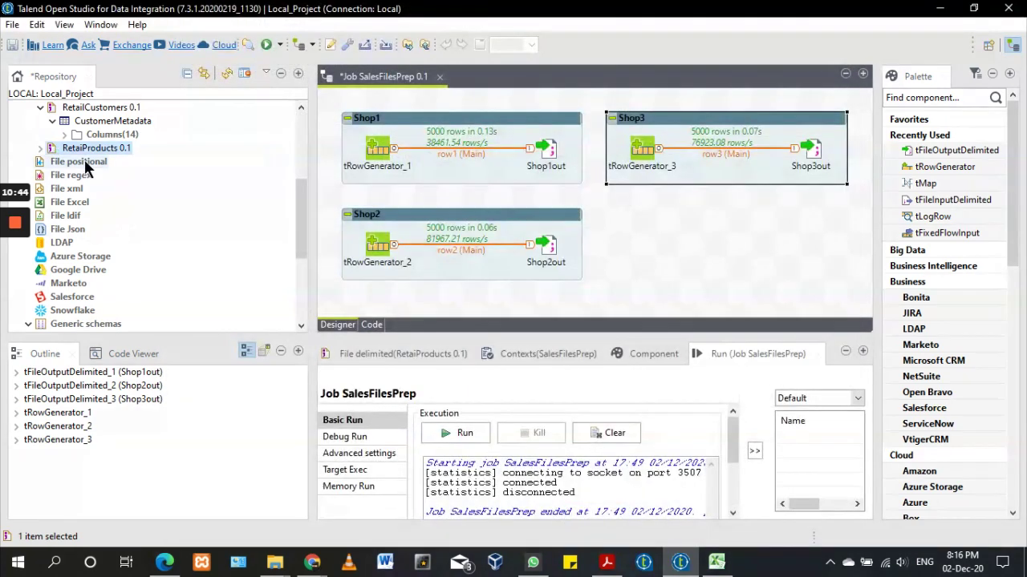
- Open the metadata schema under RetaiProducts, review the types and lengths of its id and Product columns, and cancel the editing
double_click(66, 151)
double_click(95, 162)
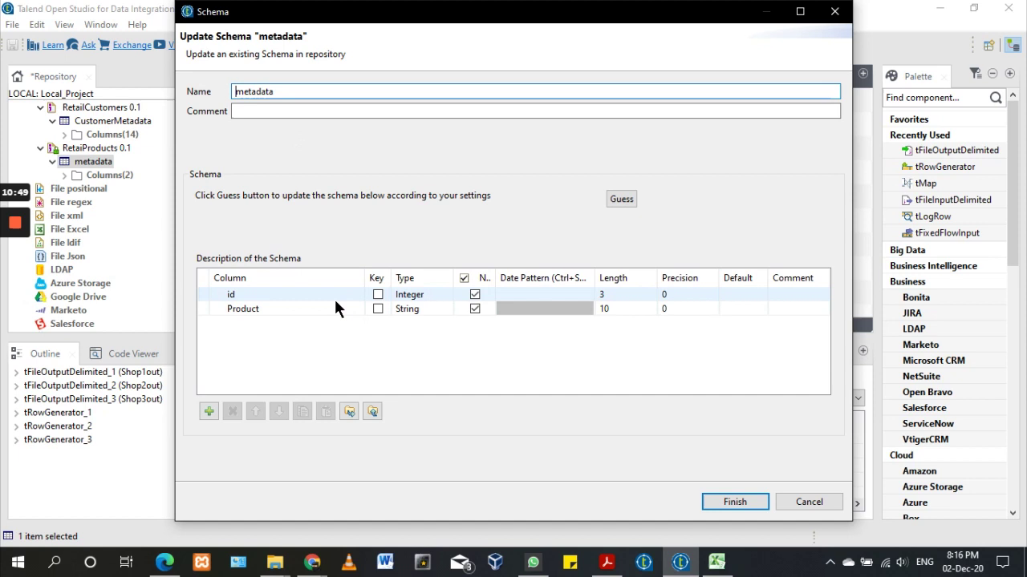
click(230, 294)
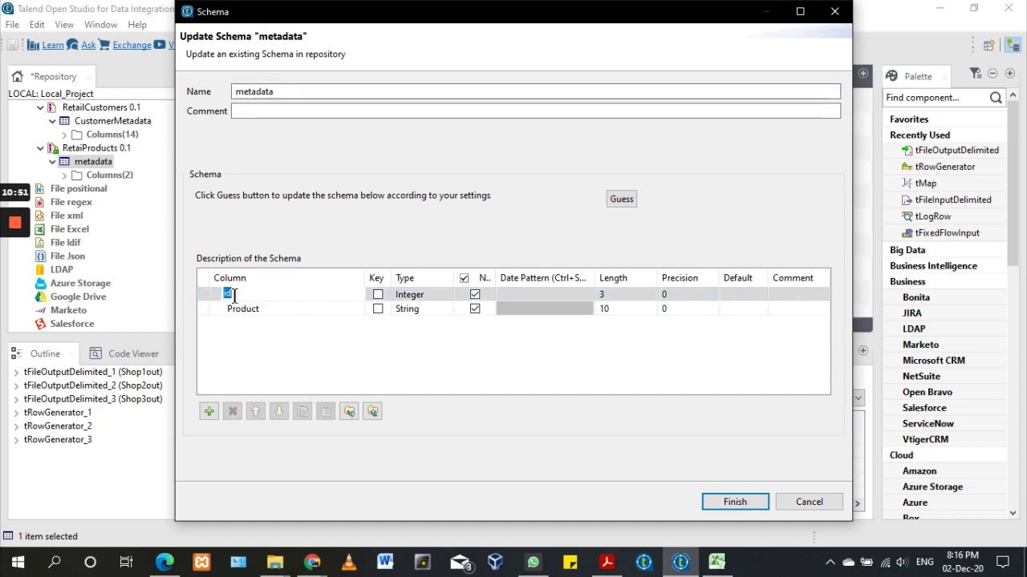
click(267, 307)
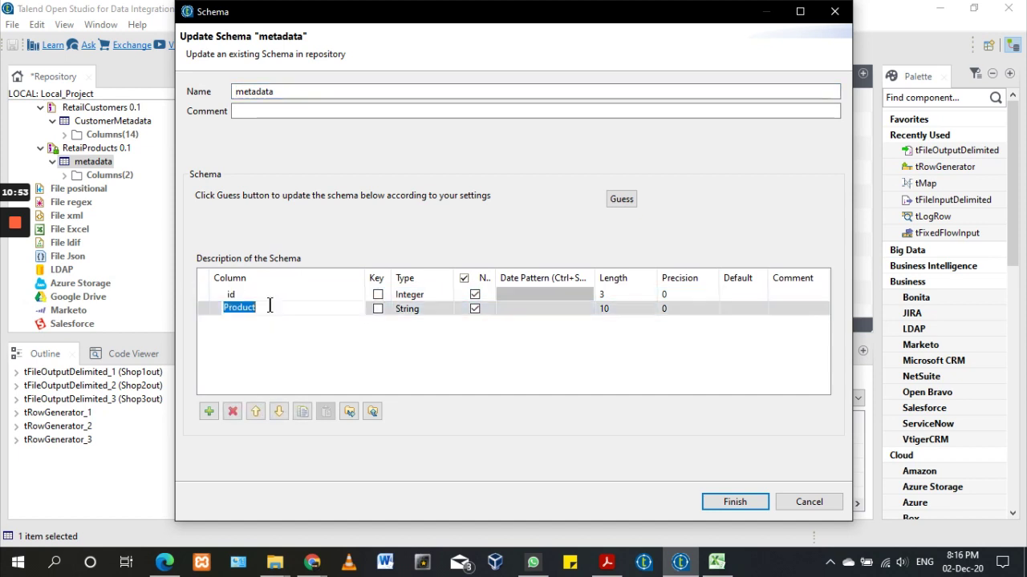
click(247, 295)
click(271, 310)
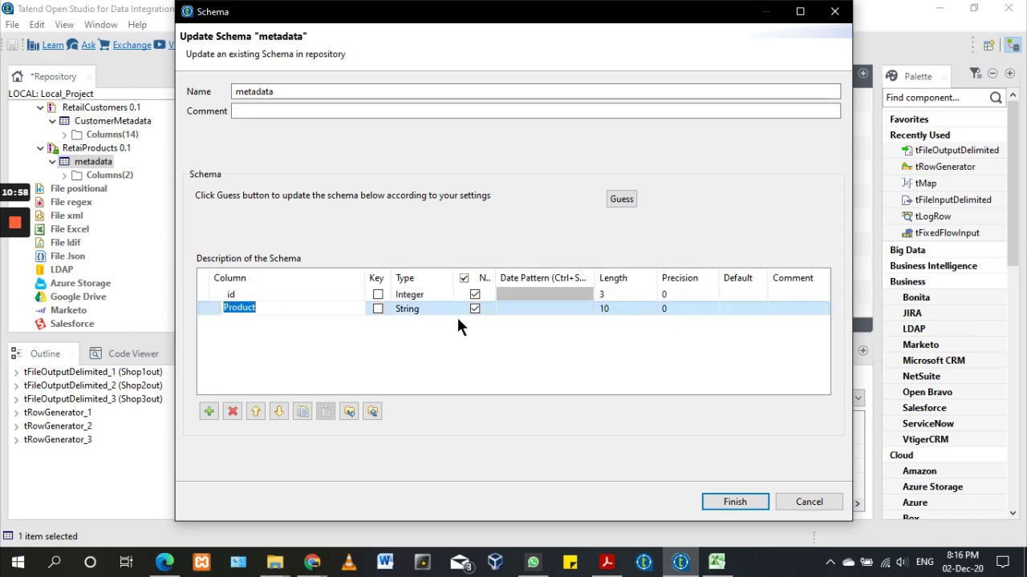
click(415, 369)
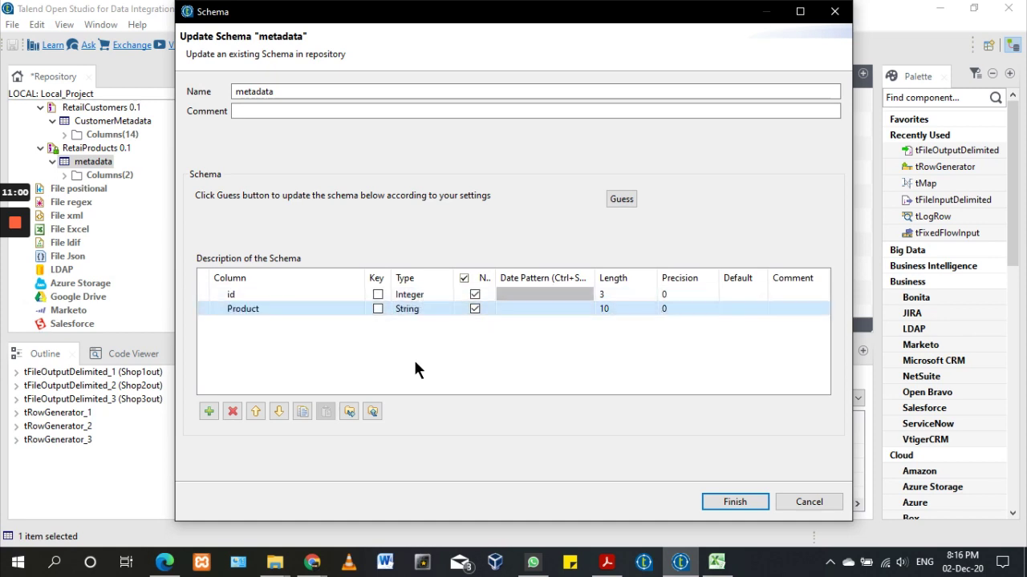
click(808, 502)
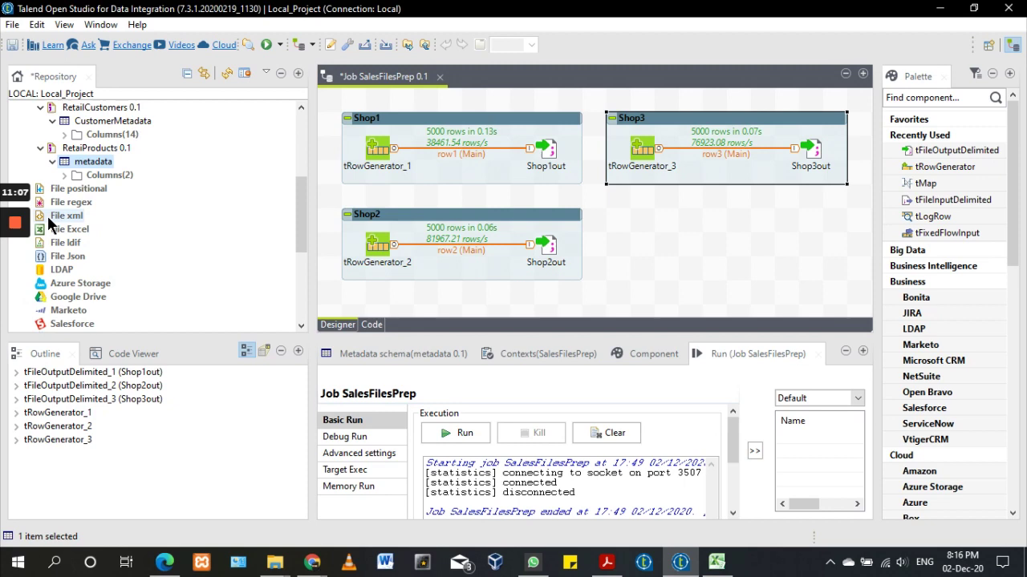
mouse_move(20, 224)
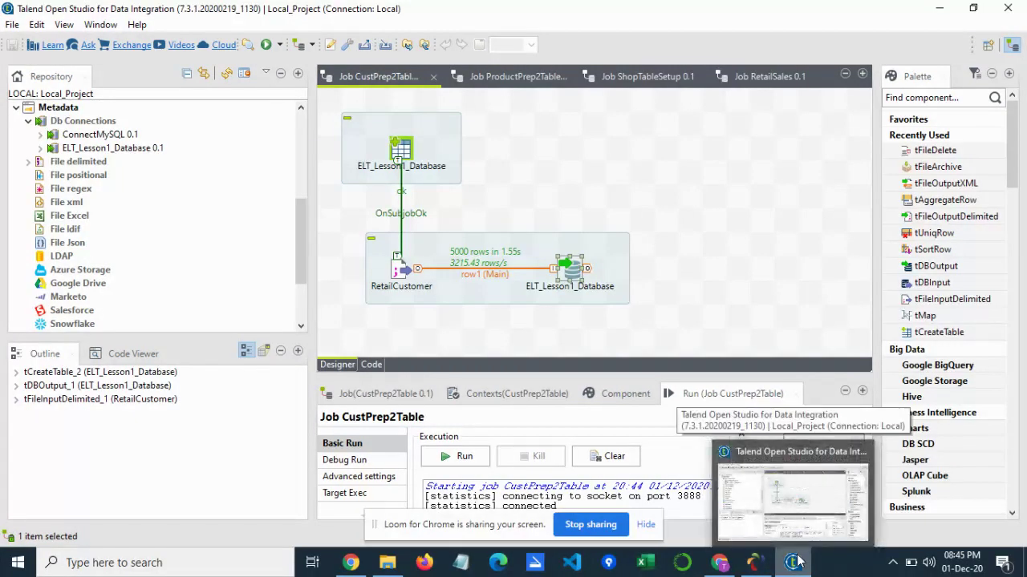
click(720, 562)
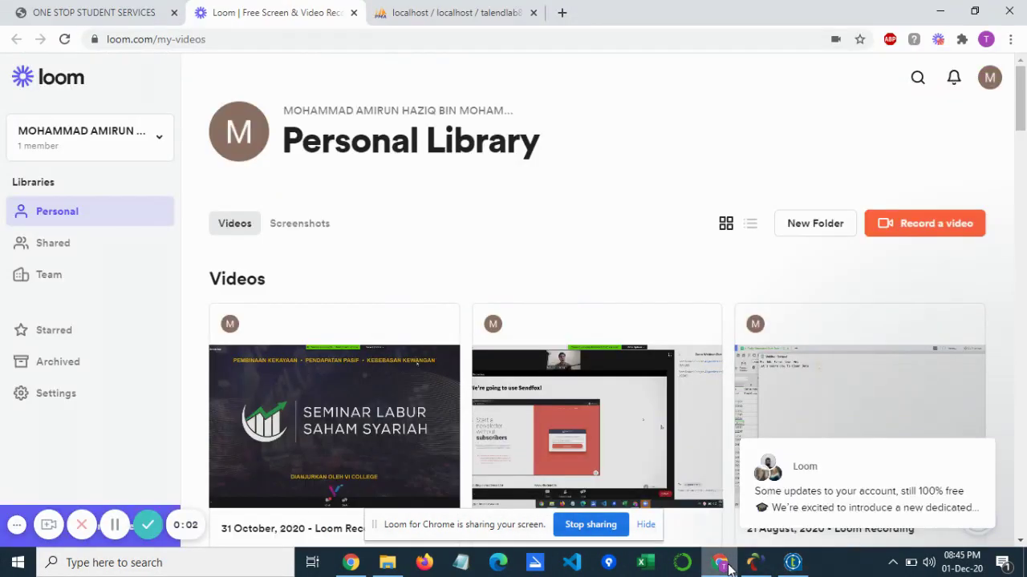
click(793, 562)
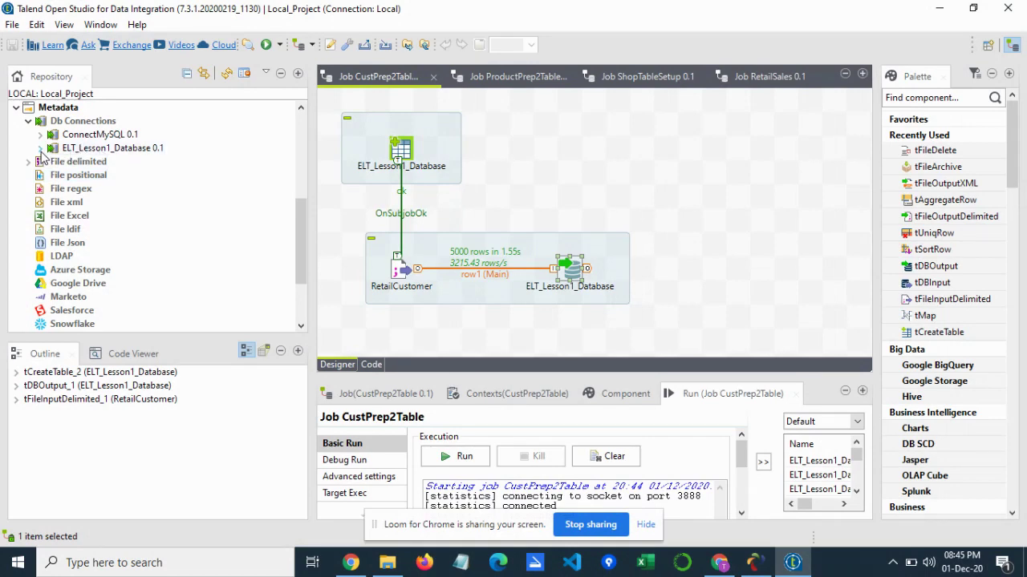
- Open the ELT_Lesson1_Database connection for editing in a maximized window, and review its name and purpose
click(41, 148)
click(98, 150)
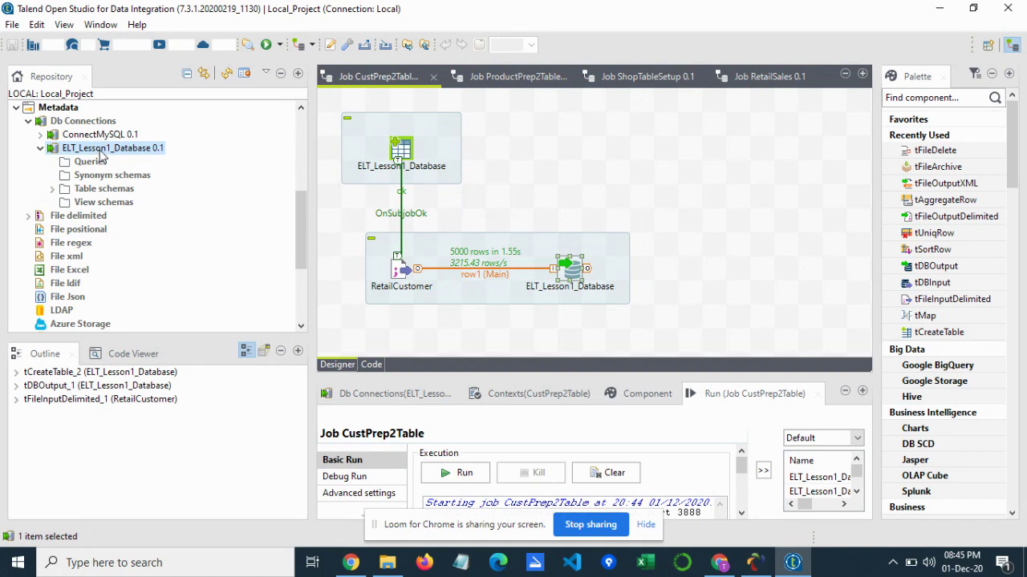
double_click(109, 151)
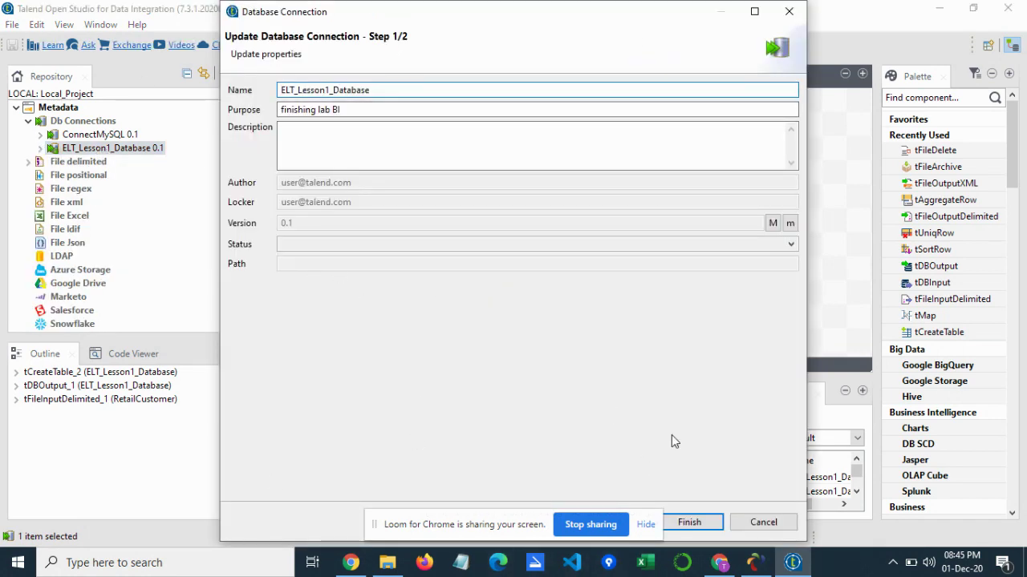
double_click(616, 17)
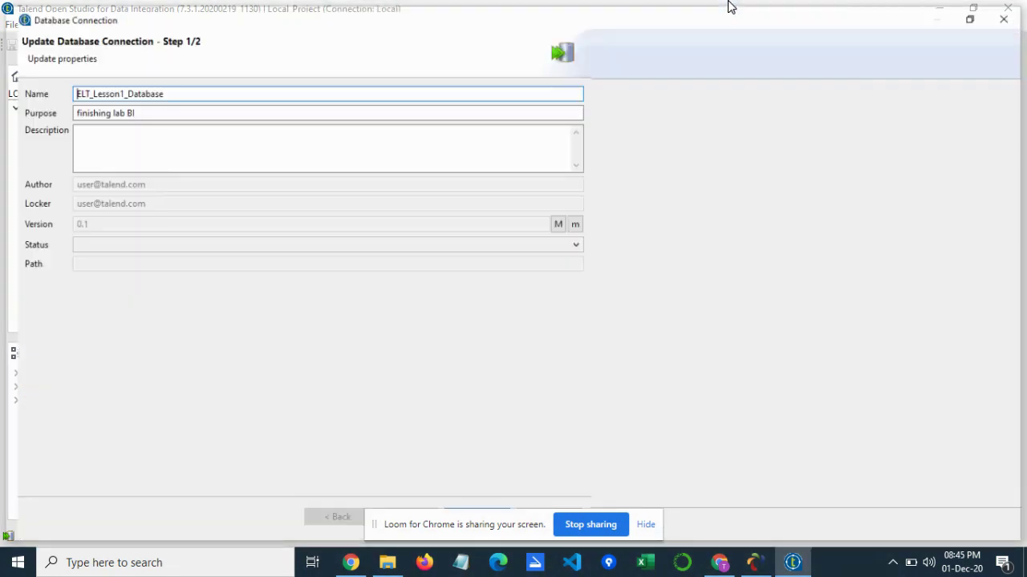